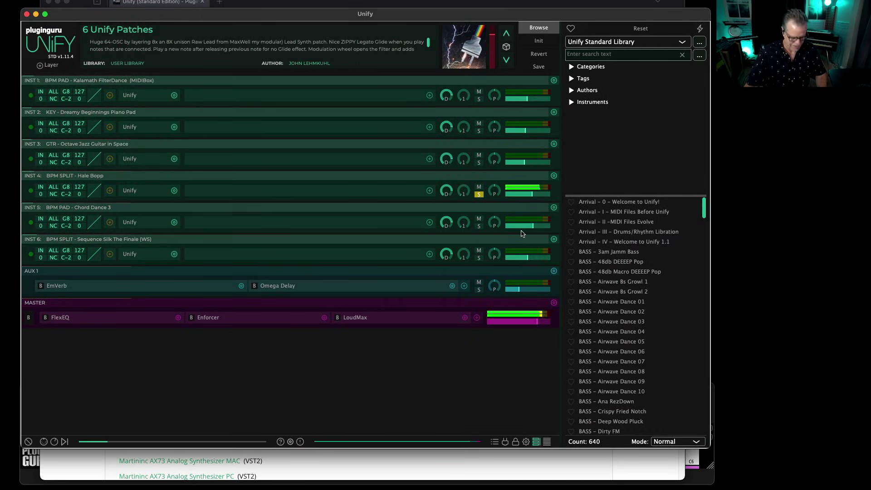
Audition the Chord Dance 3, Sequence Silk The Finale and Octave Jazz Guitar layers solo, then clear the solos
{"action": "left_click", "coordinate": [479, 226]}
{"action": "left_click", "coordinate": [479, 258]}
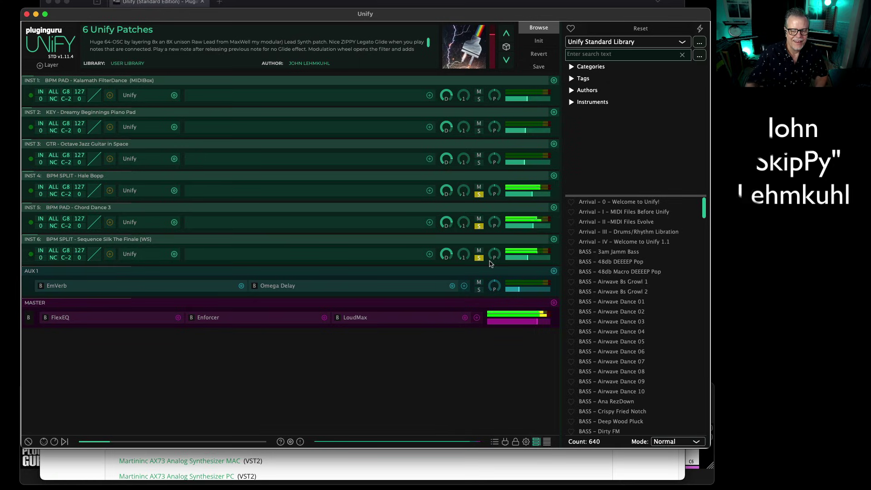
{"action": "left_click", "coordinate": [479, 163]}
{"action": "left_click", "coordinate": [479, 162]}
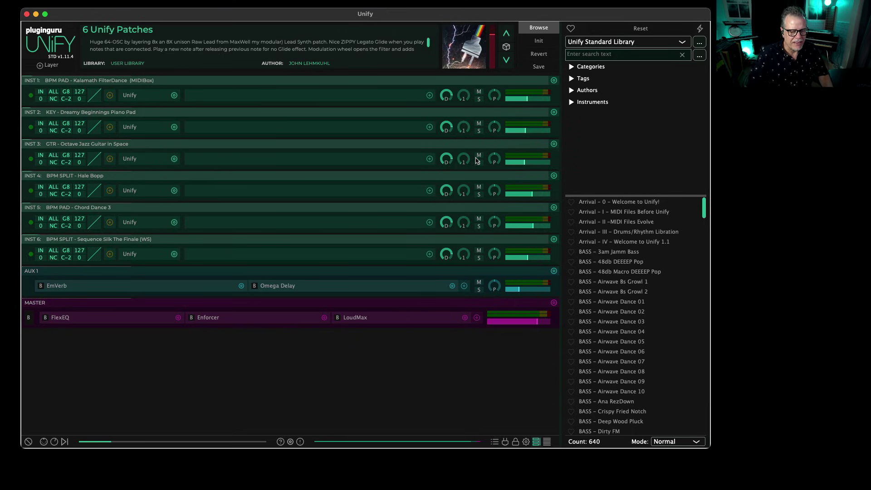
Shorten the Unify window so the ShowMIDI keyboard is visible beneath it
{"action": "key", "text": "super+Tab"}
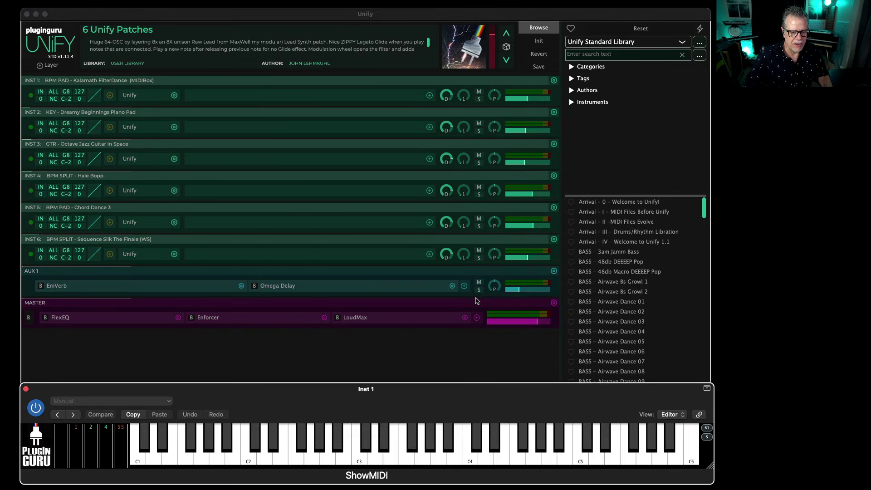
{"action": "left_click", "coordinate": [472, 347]}
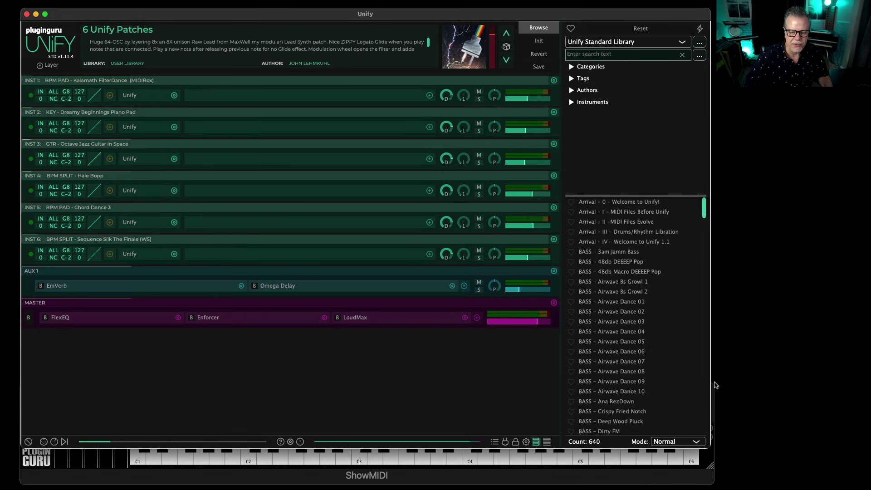
{"action": "left_click_drag", "start_coordinate": [710, 444], "coordinate": [711, 414]}
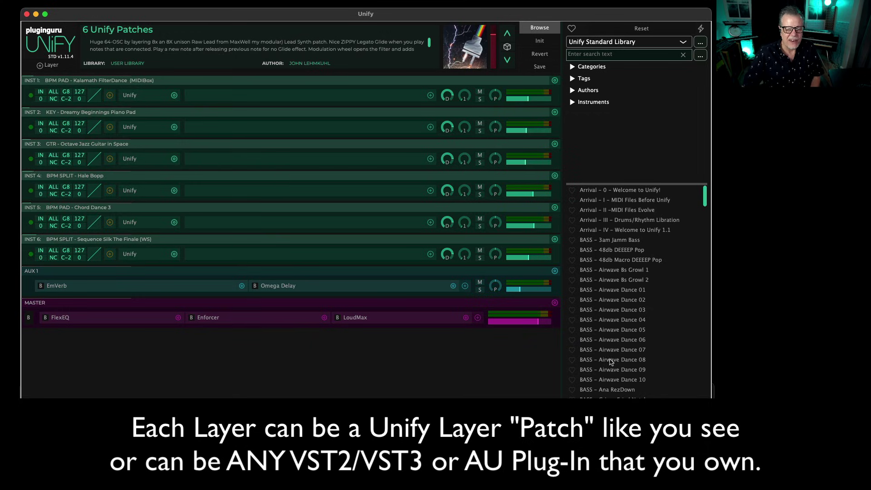
Solo the Dreamy Beginnings Piano Pad and Octave Jazz Guitar layers in turn, then unsolo them
{"action": "left_click", "coordinate": [480, 132]}
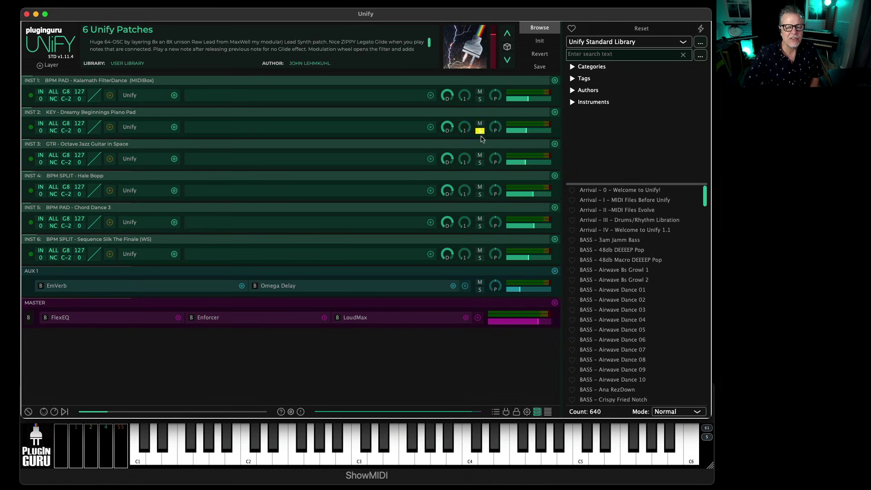
{"action": "left_click", "coordinate": [480, 162]}
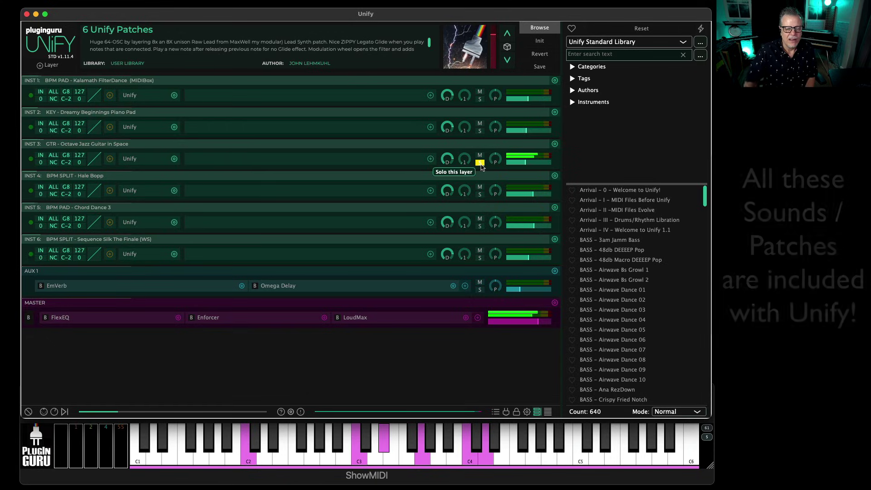
{"action": "left_click", "coordinate": [479, 131]}
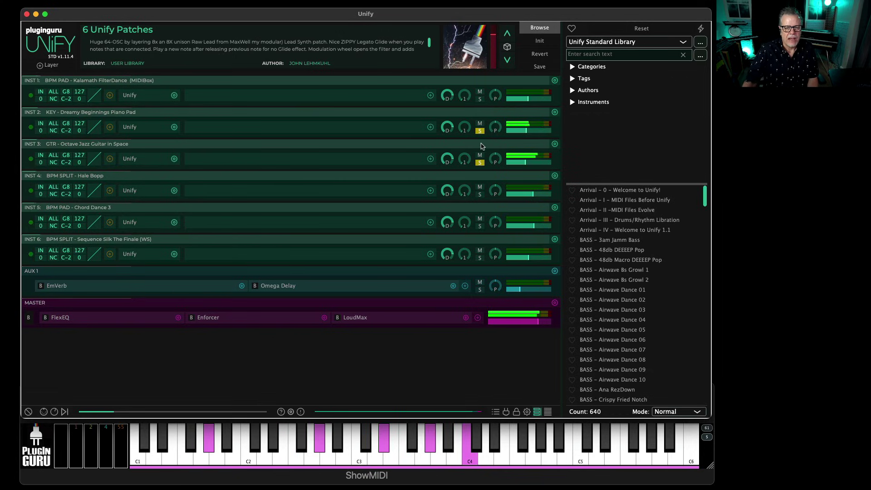
{"action": "left_click", "coordinate": [480, 131]}
{"action": "left_click", "coordinate": [480, 131]}
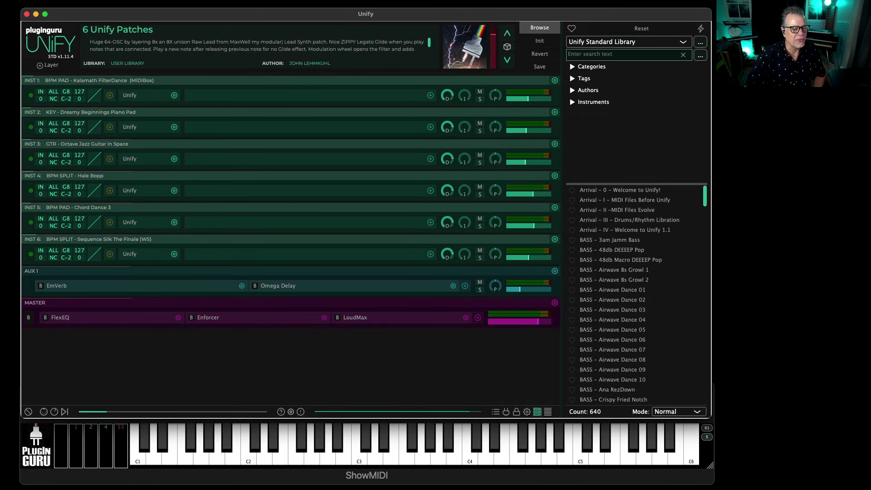
Open the Sequence Silk The Finale layer's nested patch, solo it, and move its window to the top
{"action": "left_click", "coordinate": [152, 255]}
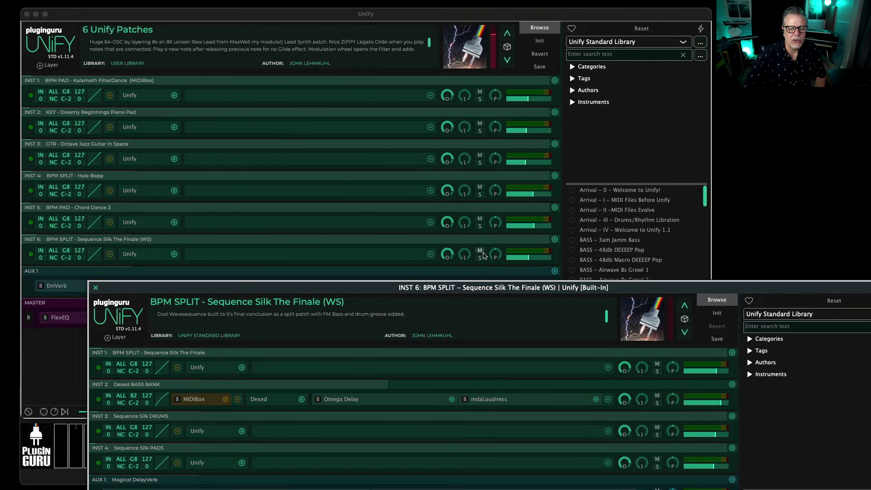
{"action": "left_click", "coordinate": [481, 257]}
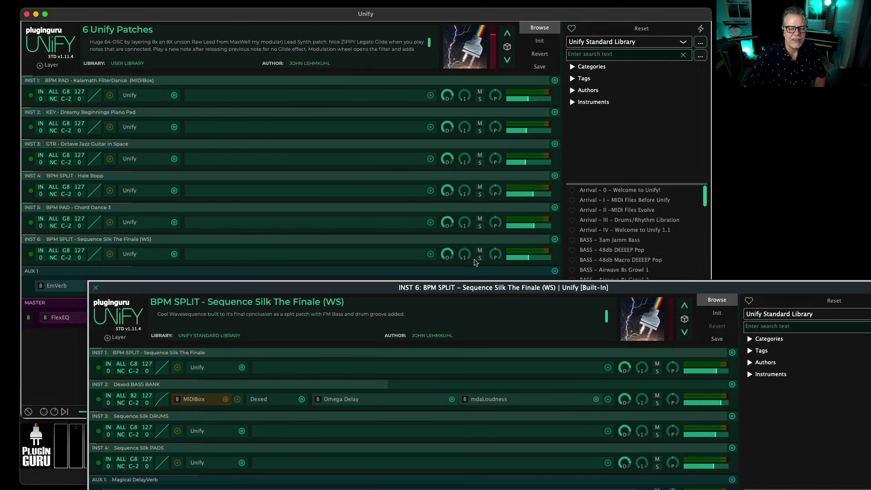
{"action": "left_click", "coordinate": [480, 257]}
{"action": "left_click_drag", "start_coordinate": [375, 285], "coordinate": [319, 26]}
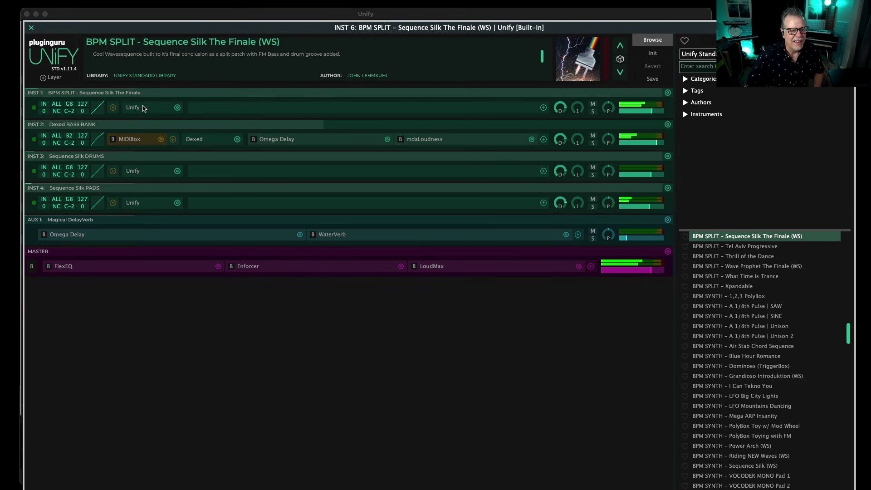
Inspect the nested eleven-step sequence layer and close it again
{"action": "left_click", "coordinate": [42, 106]}
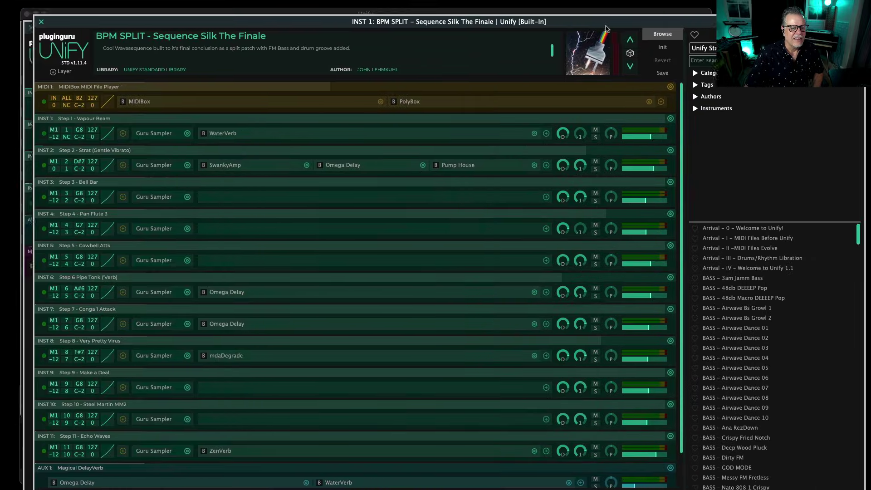
{"action": "scroll", "coordinate": [229, 369], "scroll_direction": "down", "scroll_amount": 1}
{"action": "scroll", "coordinate": [230, 313], "scroll_direction": "up", "scroll_amount": 1}
{"action": "scroll", "coordinate": [228, 281], "scroll_direction": "down", "scroll_amount": 2}
{"action": "key", "text": "Escape"}
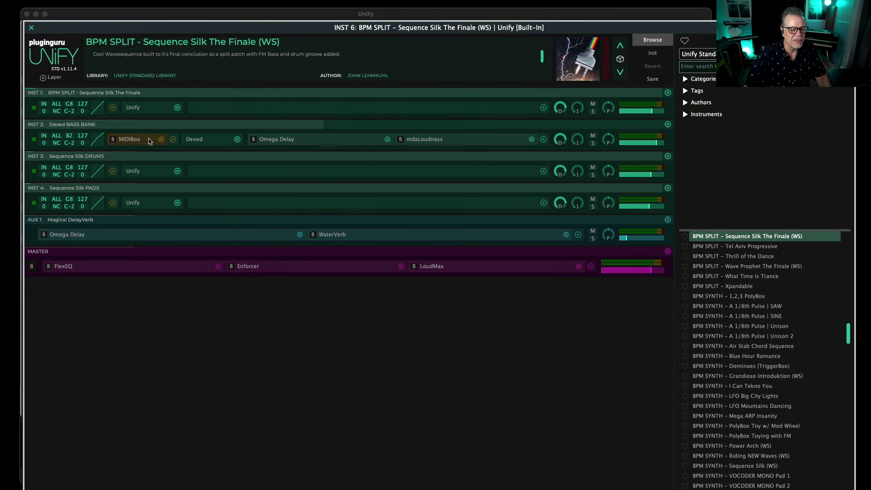
Inspect the Sequence Silk DRUMS layer with its Natural Roomy clap, and the PADS layer
{"action": "left_click", "coordinate": [133, 170]}
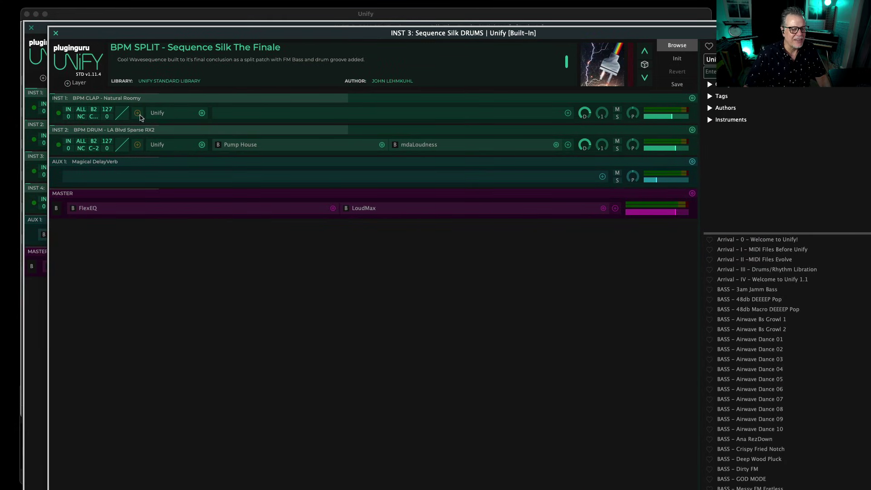
{"action": "left_click", "coordinate": [106, 98]}
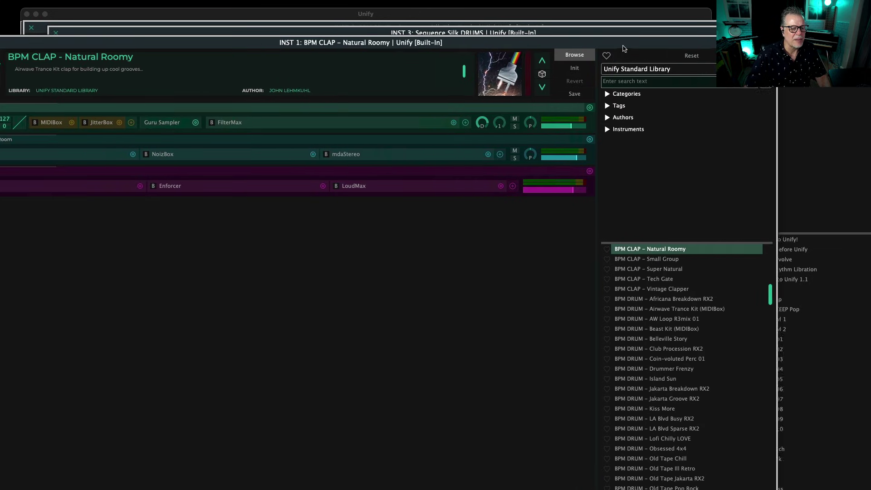
{"action": "key", "text": "Escape"}
{"action": "key", "text": "Escape"}
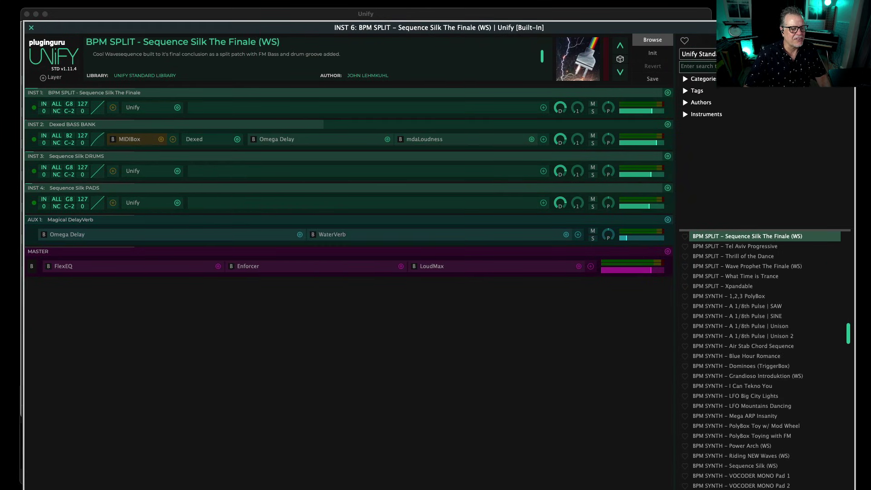
{"action": "left_click", "coordinate": [133, 202]}
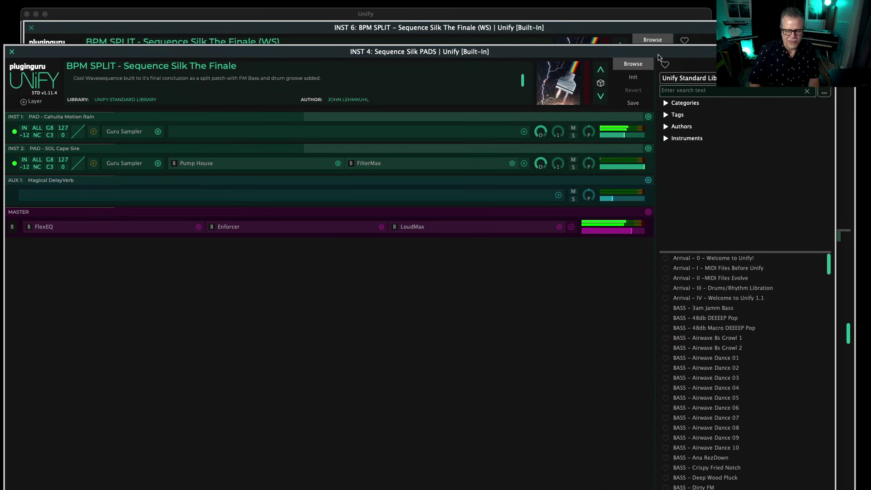
{"action": "key", "text": "Escape"}
Solo the nested sequence layer and inspect its PolyBox settings and MIDIBox file player
{"action": "left_click", "coordinate": [593, 111]}
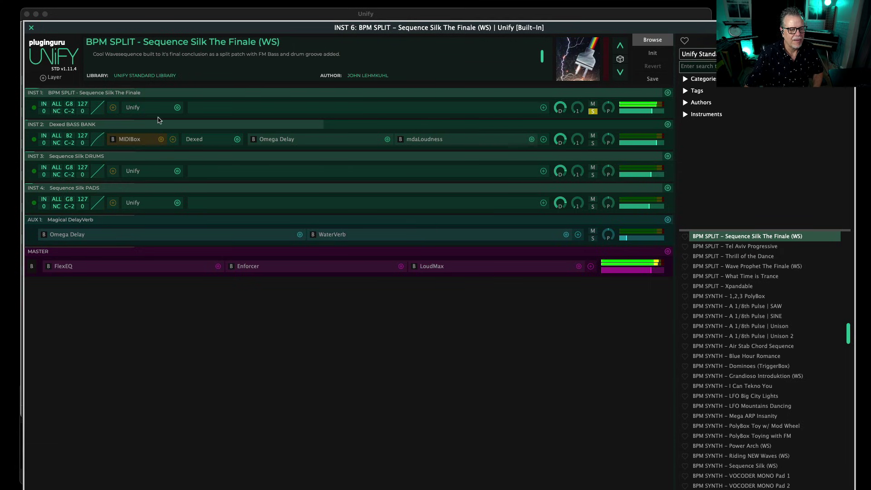
{"action": "key", "text": "Escape"}
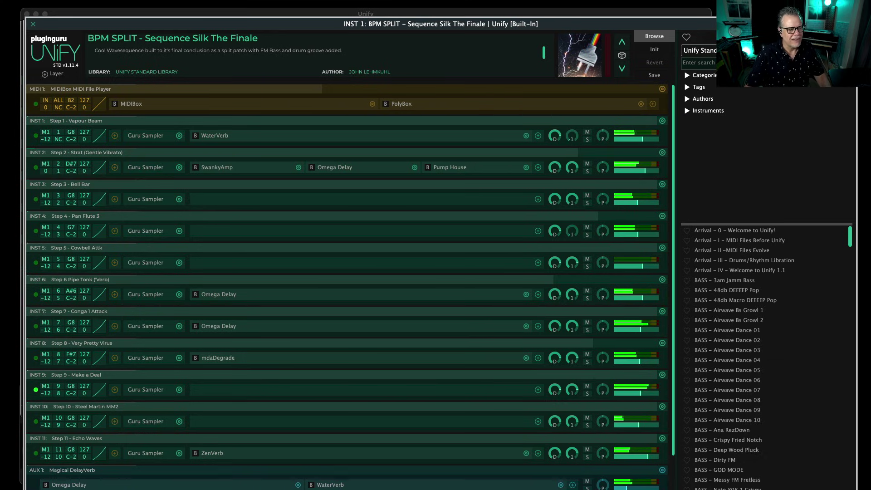
{"action": "left_click", "coordinate": [154, 100]}
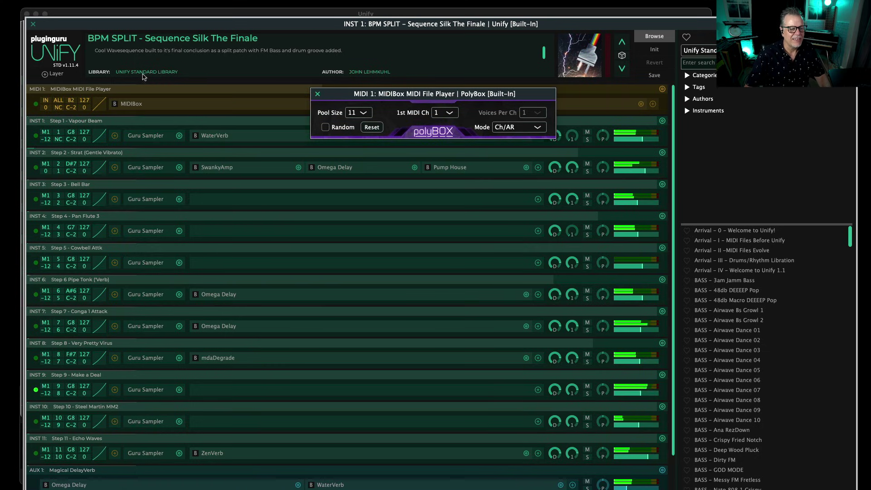
{"action": "left_click", "coordinate": [136, 104]}
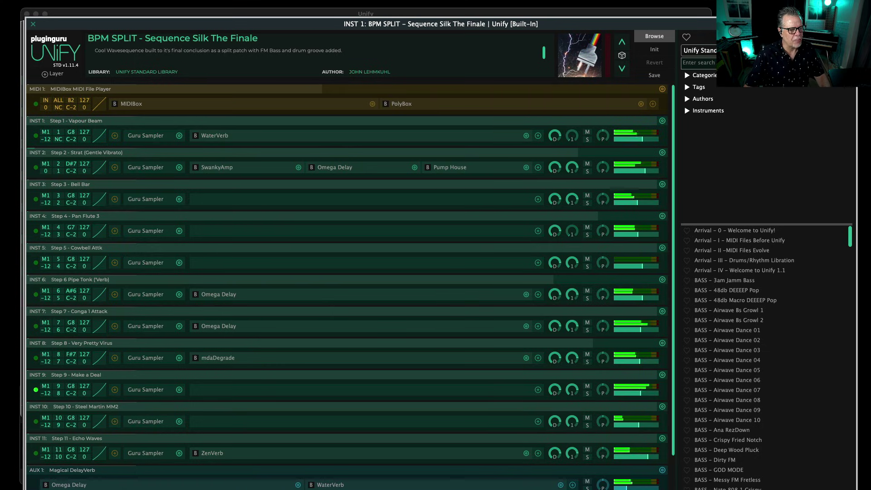
{"action": "left_click", "coordinate": [131, 104]}
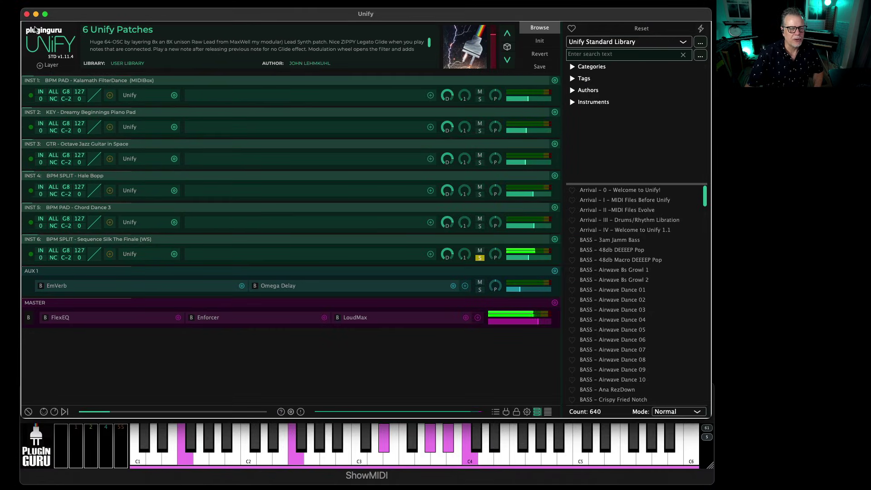
Solo the Hale Bopp layer, inspect its nested patch window, then close it
{"action": "left_click", "coordinate": [480, 258]}
{"action": "left_click", "coordinate": [480, 195]}
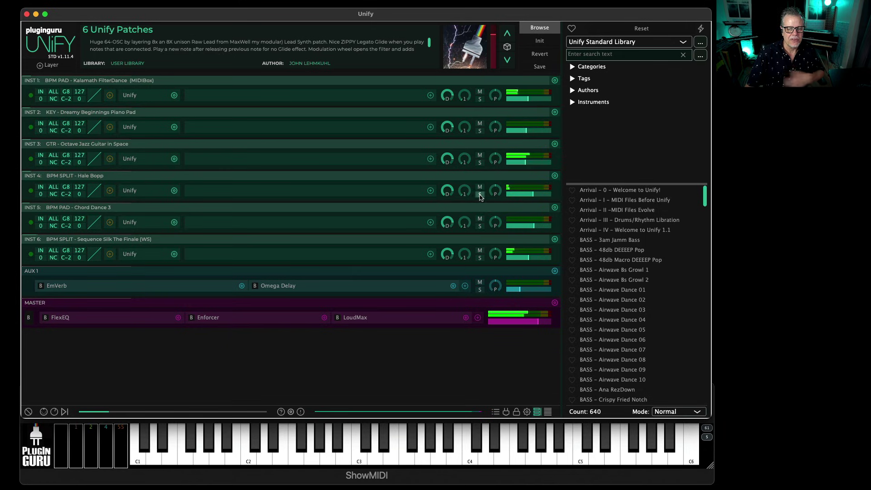
{"action": "double_click", "coordinate": [131, 190]}
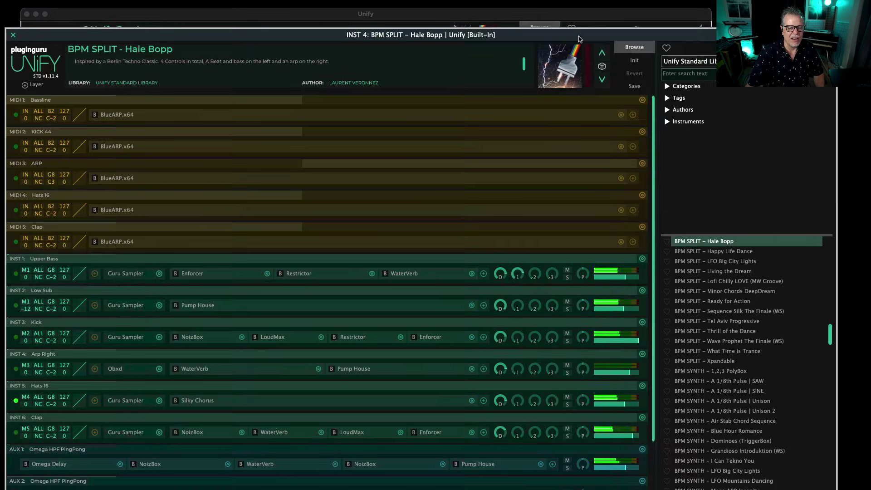
{"action": "left_click_drag", "start_coordinate": [579, 39], "coordinate": [605, 21]}
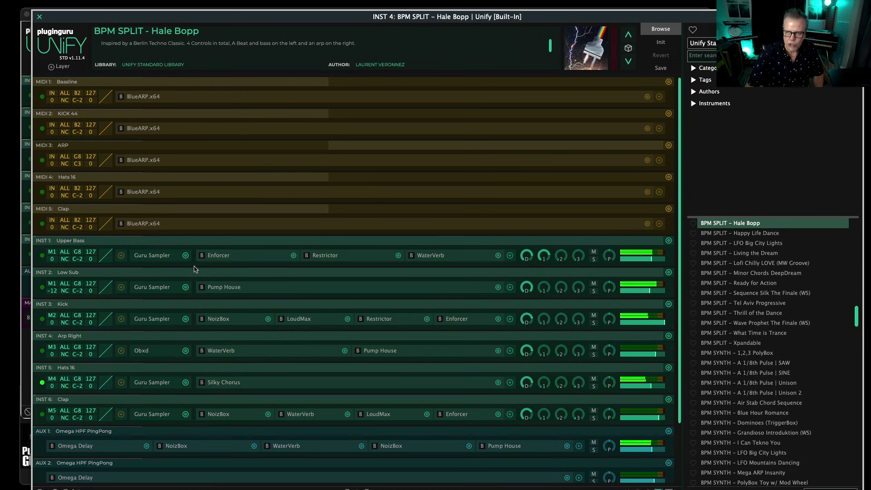
{"action": "scroll", "coordinate": [202, 256], "scroll_direction": "down", "scroll_amount": 3}
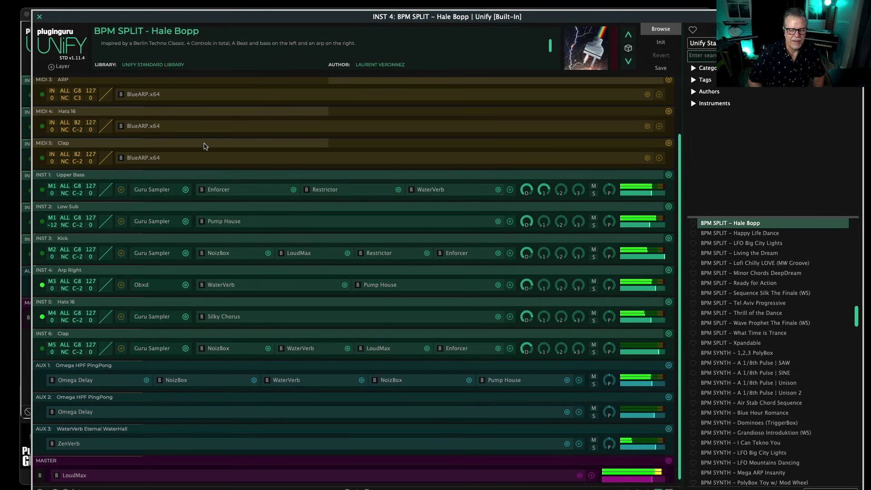
{"action": "left_click", "coordinate": [40, 16]}
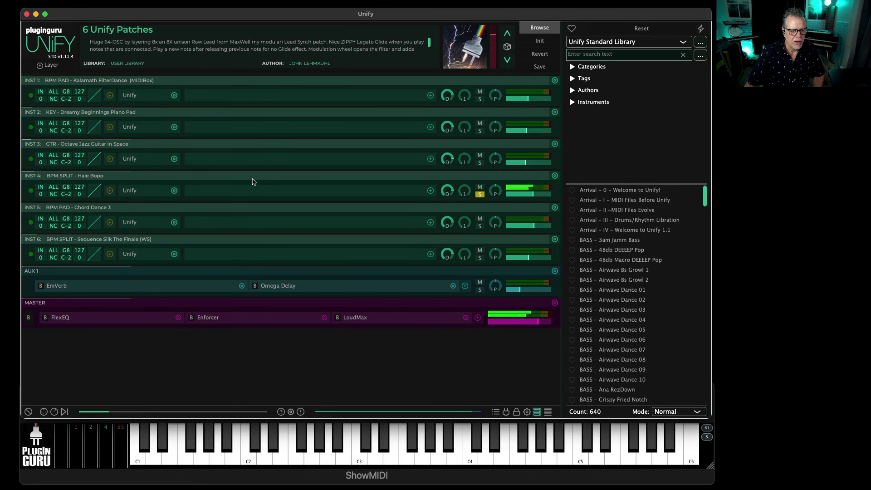
{"action": "left_click", "coordinate": [480, 194]}
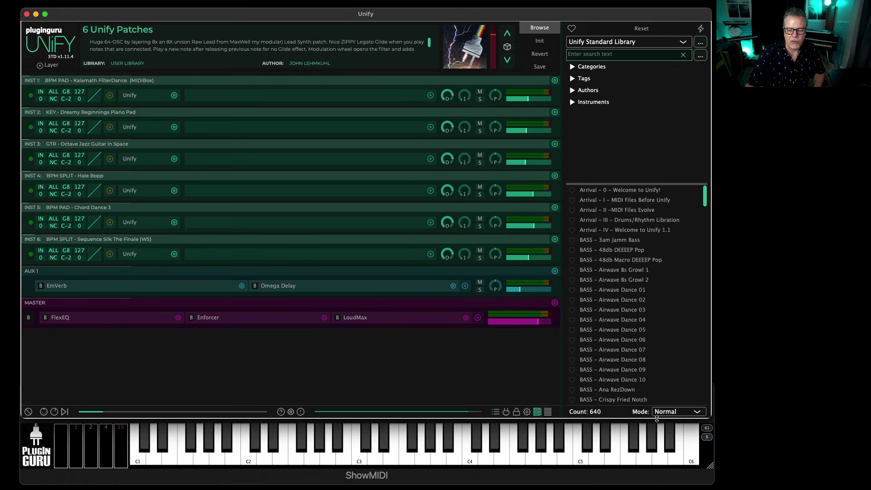
{"action": "mouse_move", "coordinate": [497, 281]}
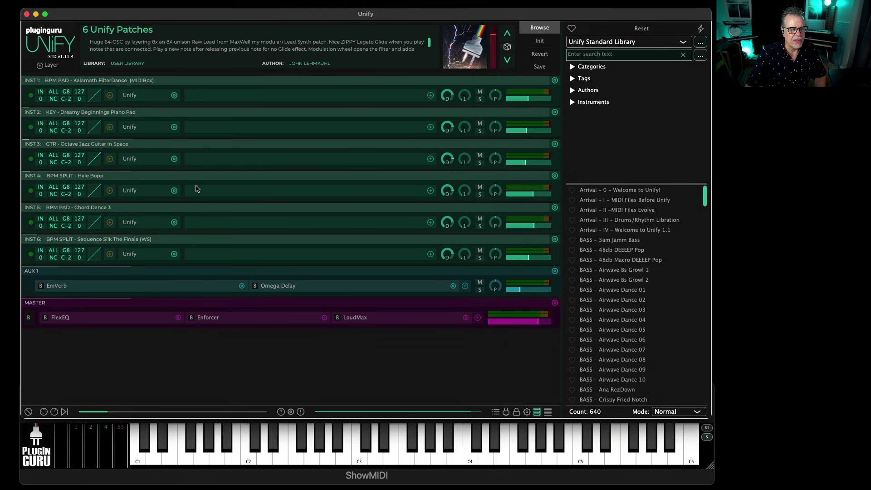
Swap INST 1's instrument to OB-Xd and slightly adjust its Voice Panning spread
{"action": "left_click", "coordinate": [174, 95]}
{"action": "mouse_move", "coordinate": [214, 119]}
{"action": "mouse_move", "coordinate": [338, 121]}
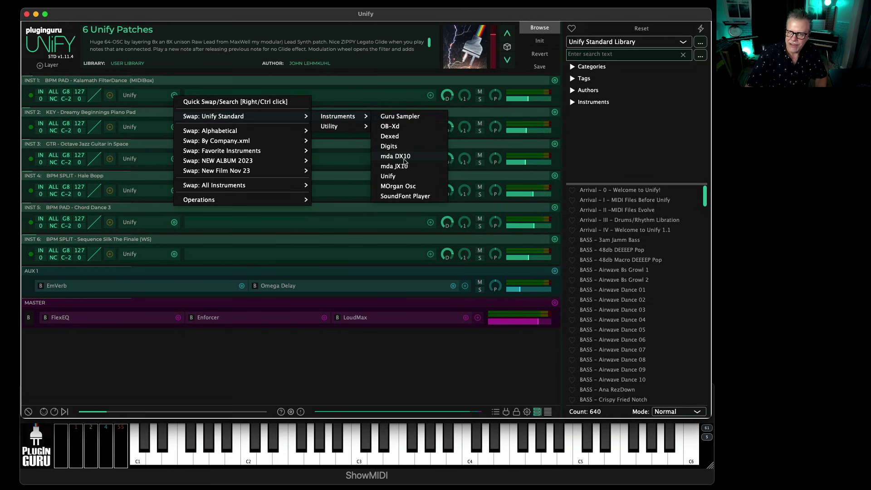
{"action": "left_click", "coordinate": [404, 129]}
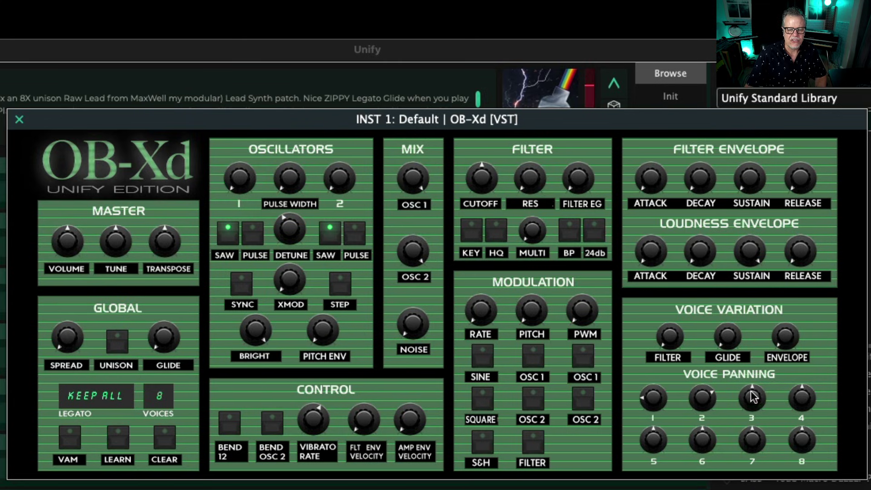
{"action": "left_click_drag", "start_coordinate": [811, 443], "coordinate": [761, 434]}
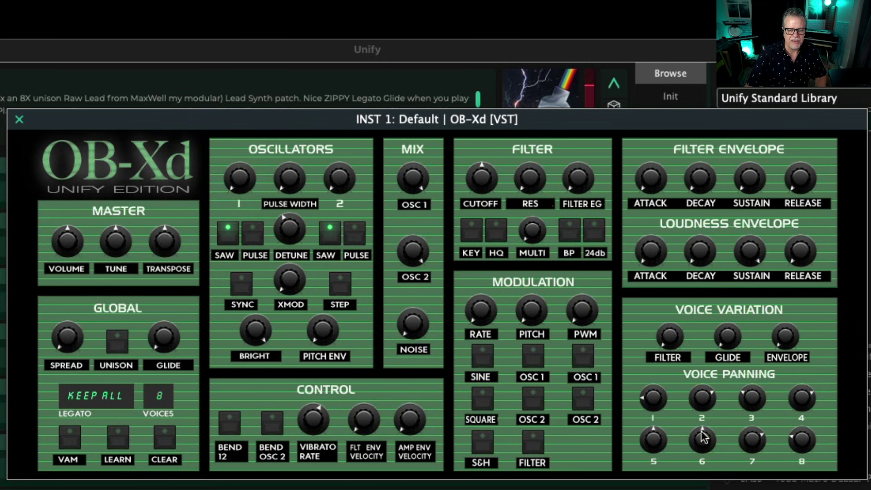
{"action": "left_click", "coordinate": [20, 120]}
{"action": "left_click", "coordinate": [34, 192]}
Swap INST 1's instrument to Dexed
{"action": "mouse_move", "coordinate": [100, 227]}
{"action": "mouse_move", "coordinate": [309, 230]}
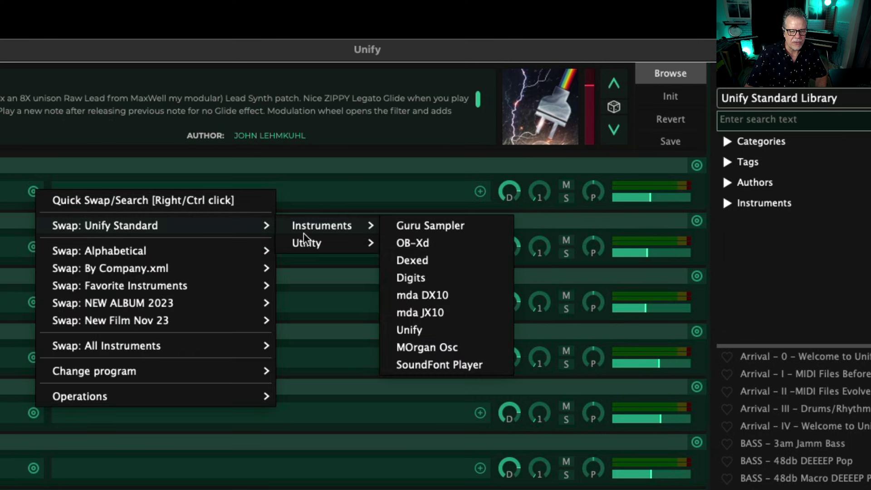
{"action": "left_click", "coordinate": [427, 262]}
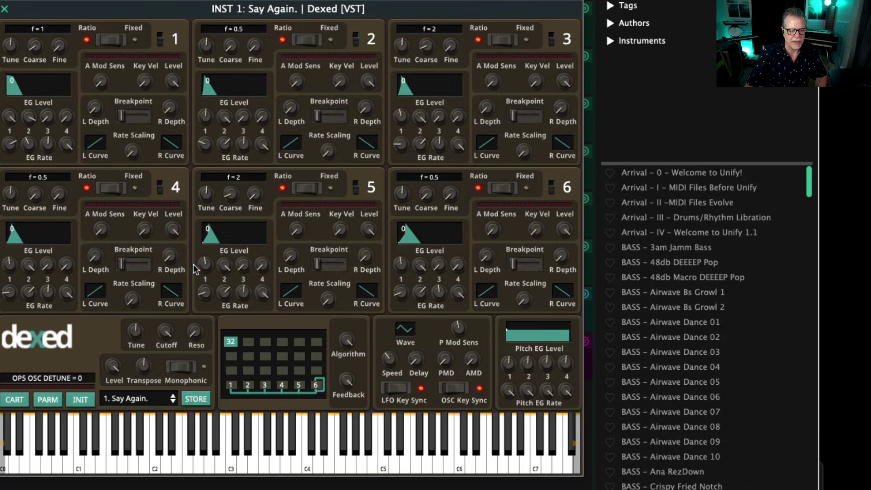
{"action": "left_click", "coordinate": [190, 452]}
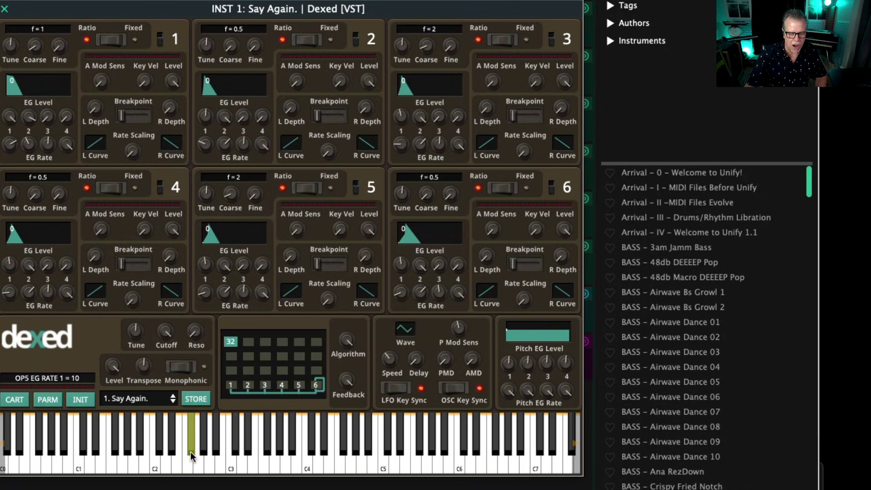
Set Dexed's engine resolution to Mark I, then back to Modern (24-bit)
{"action": "left_click", "coordinate": [48, 400]}
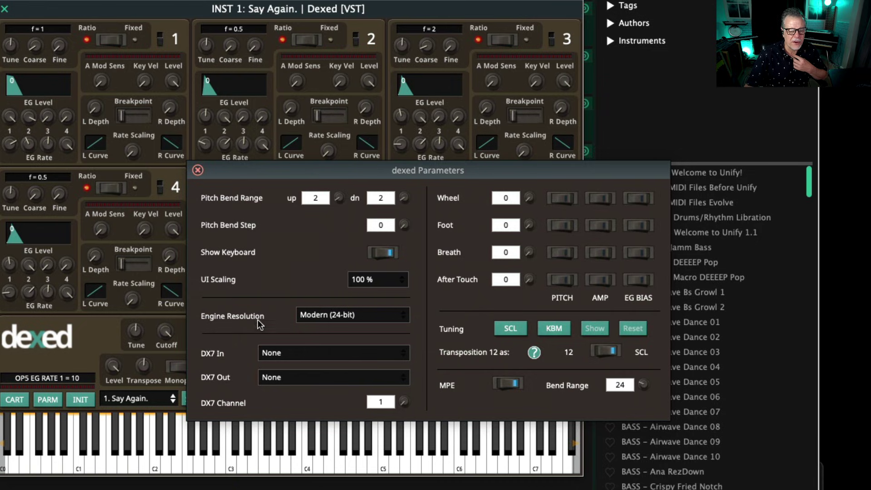
{"action": "left_click", "coordinate": [337, 314]}
{"action": "left_click", "coordinate": [353, 348]}
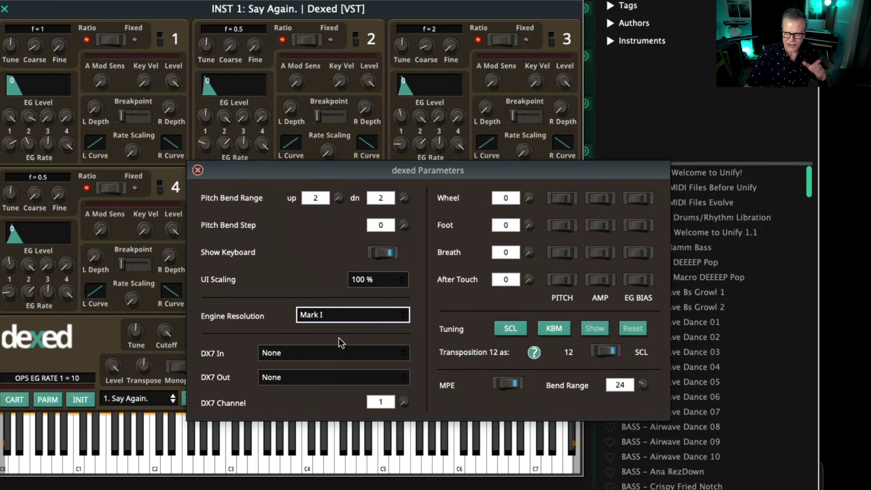
{"action": "left_click", "coordinate": [349, 316]}
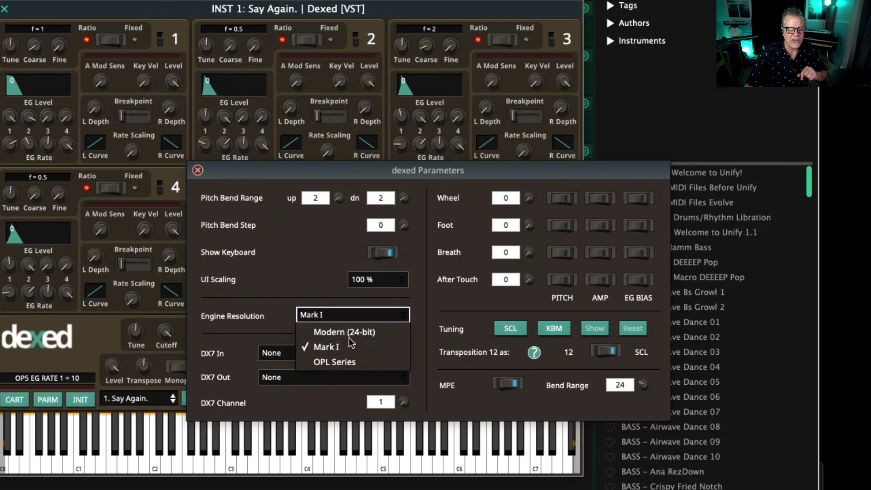
{"action": "left_click", "coordinate": [353, 333]}
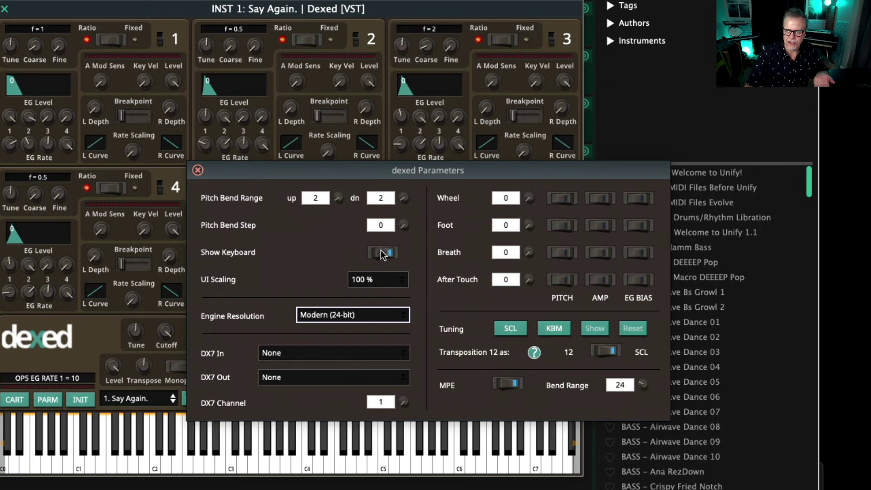
{"action": "left_click", "coordinate": [198, 170]}
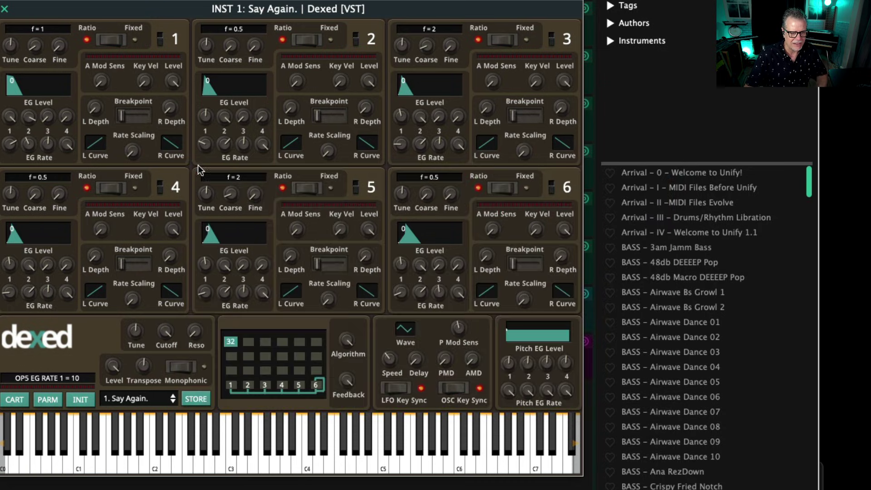
Replace INST 1's Dexed with the Guru Sampler instrument
{"action": "left_click", "coordinate": [4, 11]}
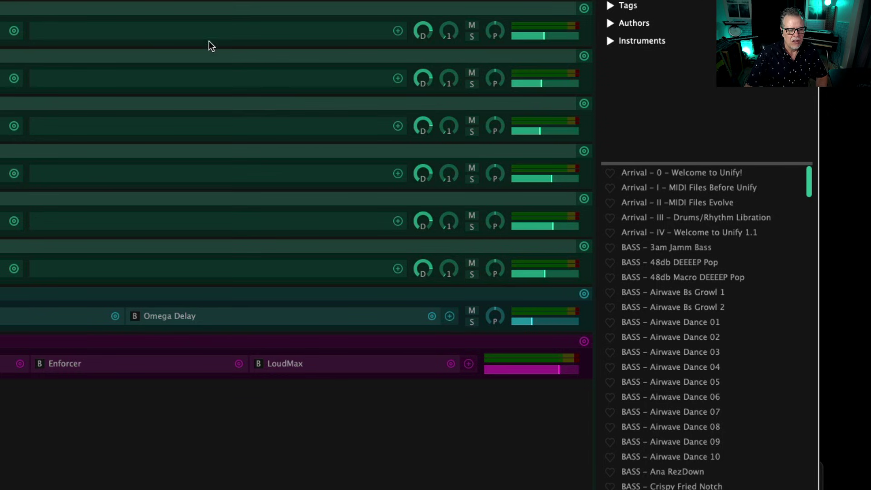
{"action": "left_click", "coordinate": [14, 31]}
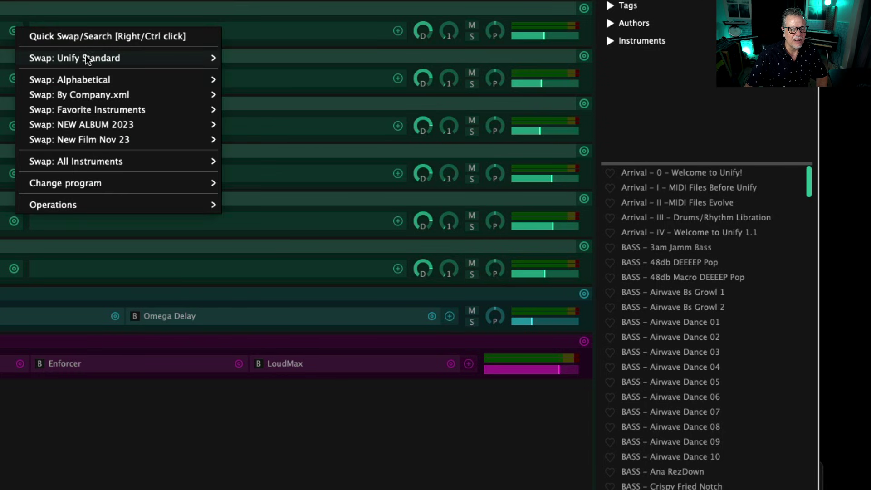
{"action": "mouse_move", "coordinate": [85, 55]}
{"action": "mouse_move", "coordinate": [240, 57]}
{"action": "left_click", "coordinate": [353, 57]}
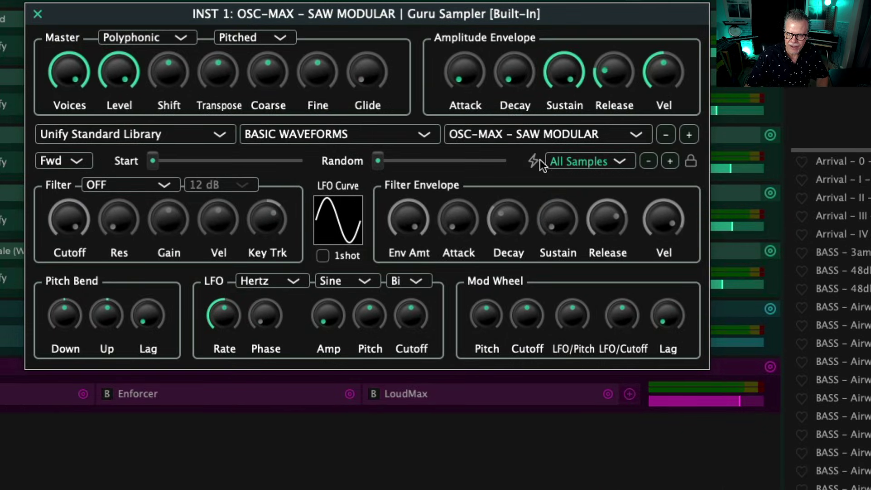
Browse Guru Sampler's libraries to MegaMagic Cello LITE and view its sound list
{"action": "left_click", "coordinate": [338, 134]}
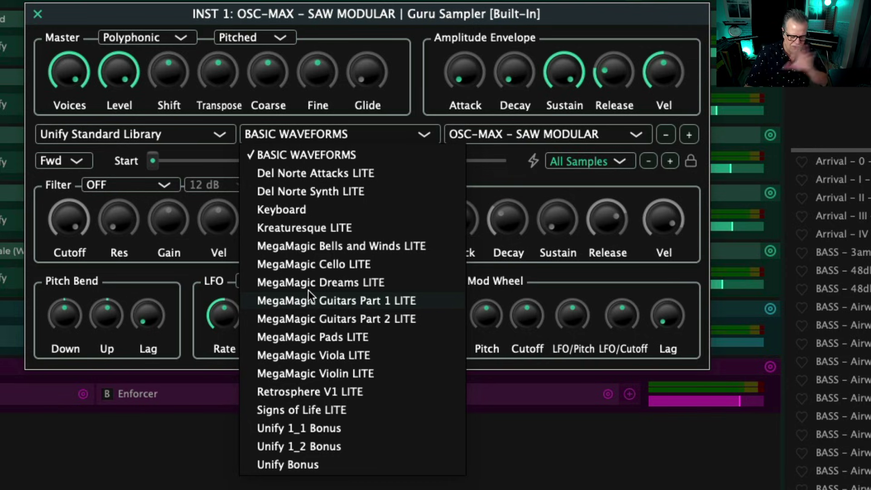
{"action": "left_click", "coordinate": [306, 262]}
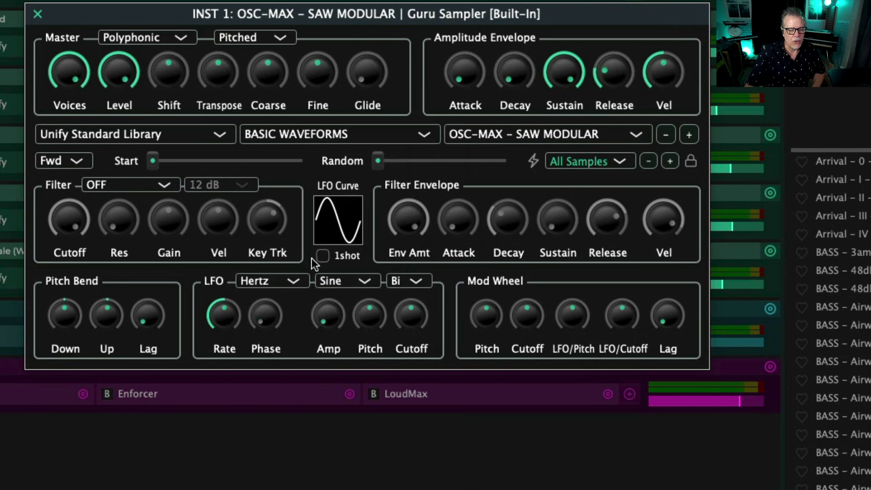
{"action": "left_click", "coordinate": [514, 133]}
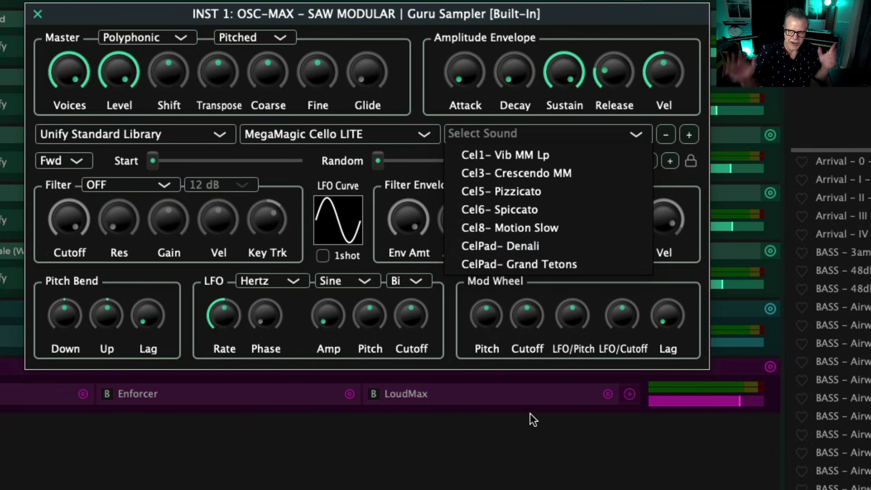
{"action": "left_click", "coordinate": [37, 14]}
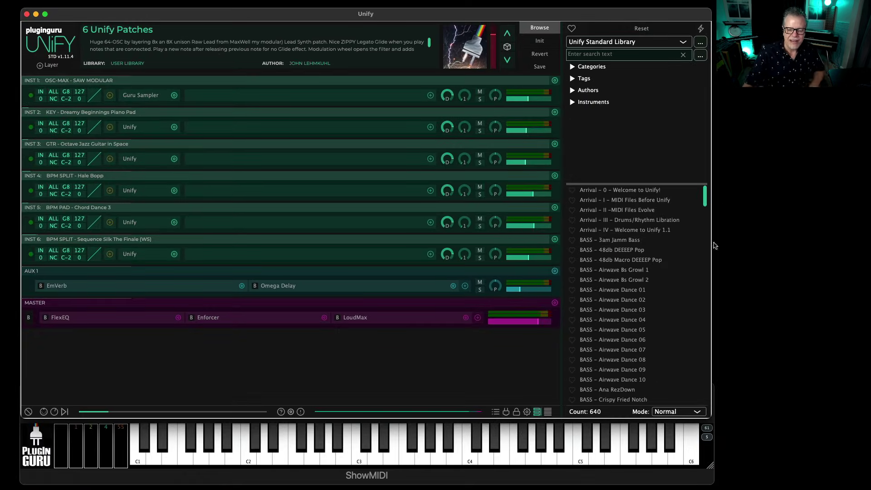
Scroll to the PAD patches and load PAD - In The Clouds TD, then PAD - Galaxy Puriss
{"action": "scroll", "coordinate": [607, 340], "scroll_direction": "down", "scroll_amount": 3}
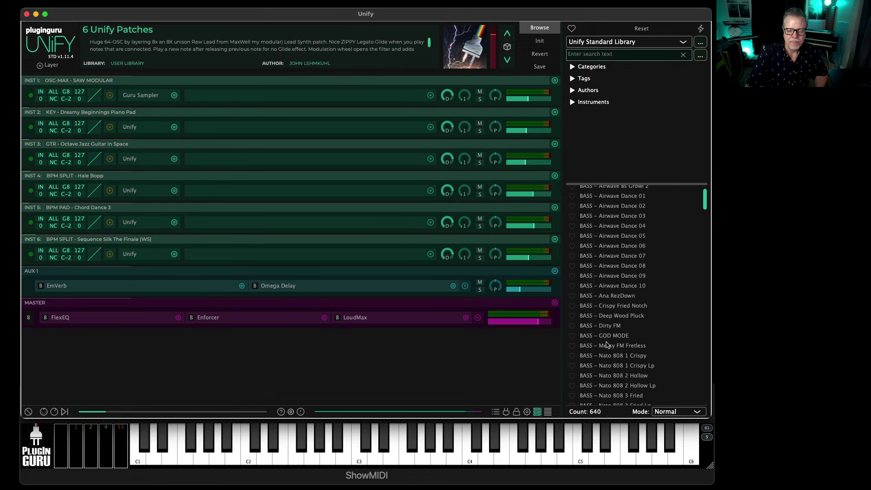
{"action": "scroll", "coordinate": [608, 341], "scroll_direction": "up", "scroll_amount": 3}
{"action": "scroll", "coordinate": [615, 339], "scroll_direction": "down", "scroll_amount": 5}
{"action": "scroll", "coordinate": [616, 338], "scroll_direction": "down", "scroll_amount": 10}
{"action": "left_click_drag", "start_coordinate": [706, 220], "coordinate": [712, 341]}
{"action": "left_click", "coordinate": [613, 305]}
{"action": "left_click", "coordinate": [612, 257]}
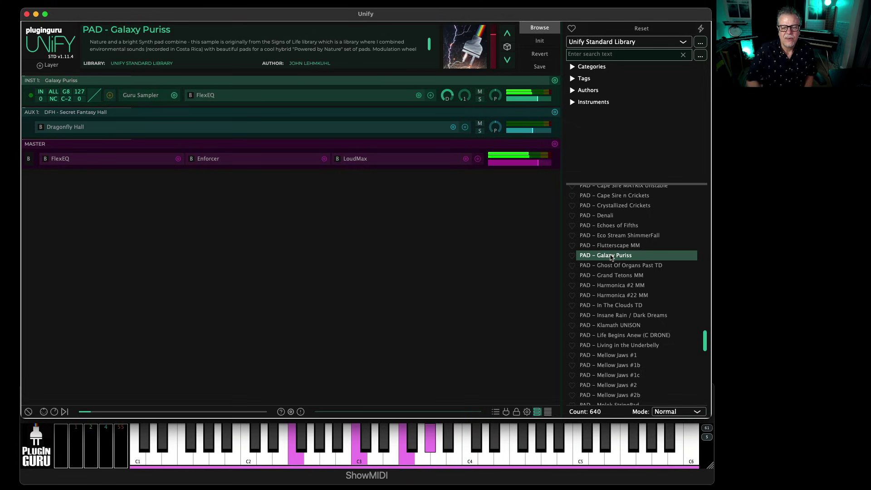
{"action": "scroll", "coordinate": [601, 271], "scroll_direction": "up", "scroll_amount": 15}
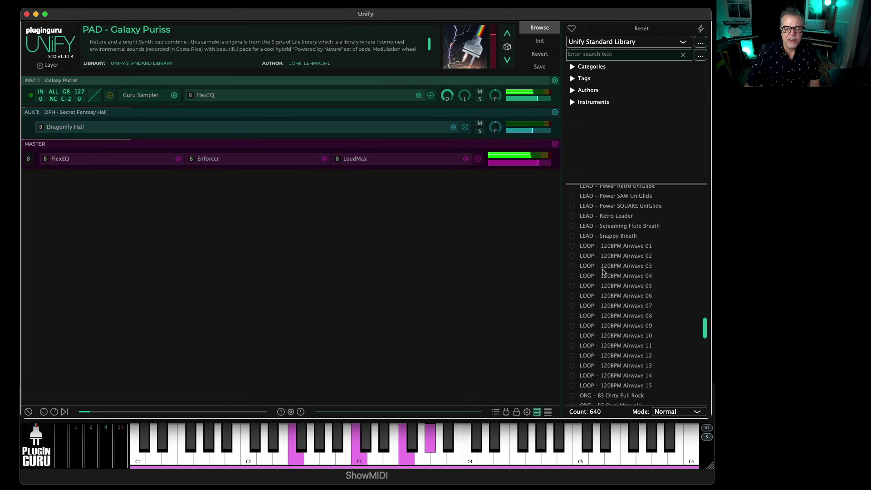
{"action": "scroll", "coordinate": [604, 272], "scroll_direction": "up", "scroll_amount": 12}
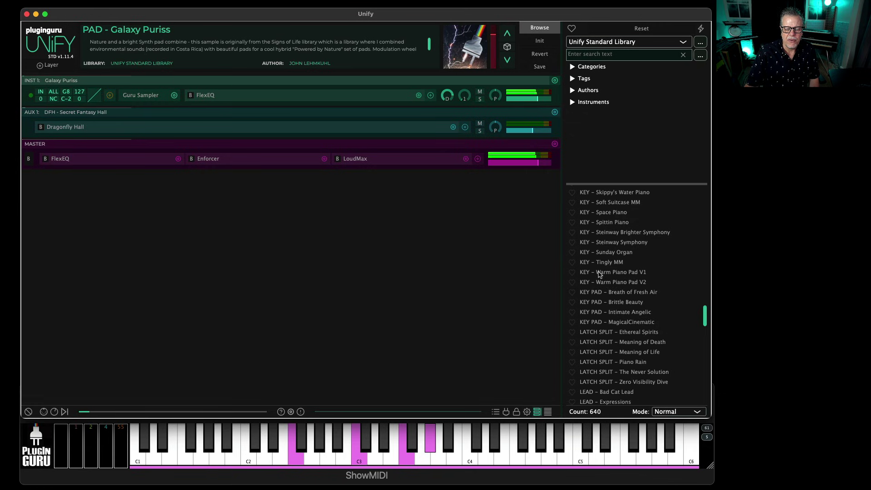
Set the browser mode to Unify layer and add KEY - Dreamy Beginnings Piano Pad as INST 2
{"action": "left_click", "coordinate": [678, 412]}
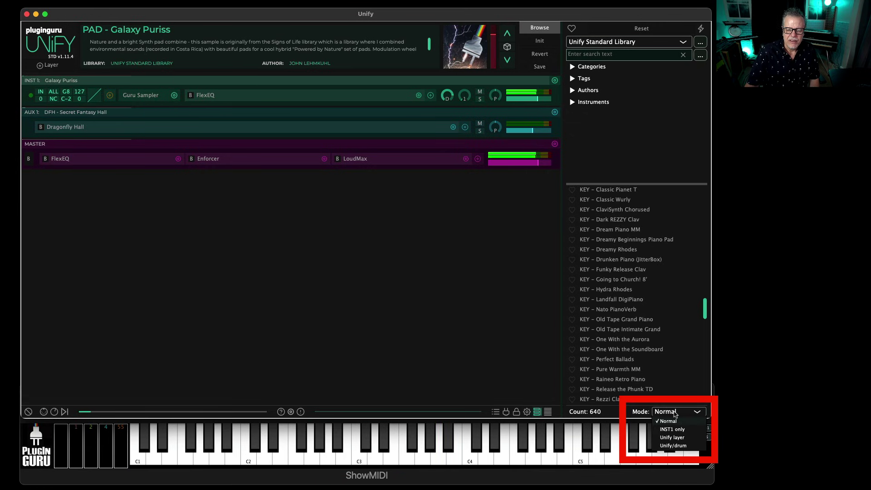
{"action": "left_click", "coordinate": [676, 439]}
{"action": "scroll", "coordinate": [625, 300], "scroll_direction": "up", "scroll_amount": 3}
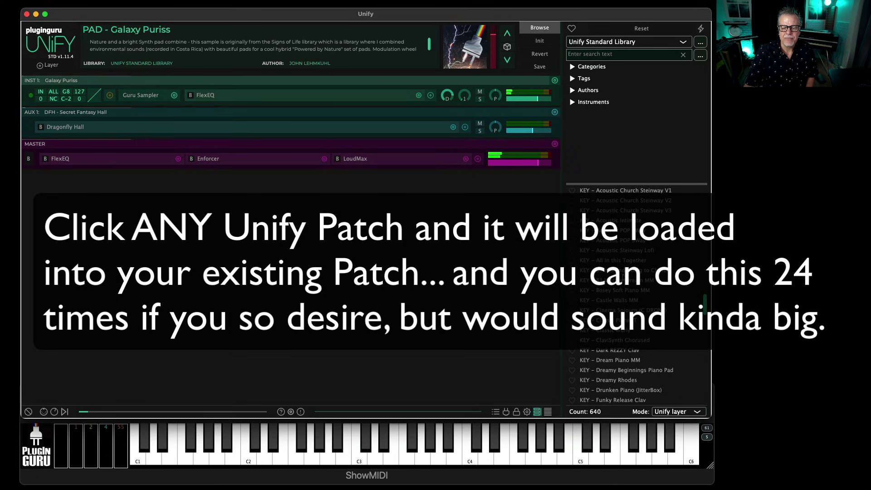
{"action": "scroll", "coordinate": [675, 381], "scroll_direction": "down", "scroll_amount": 2}
{"action": "left_click", "coordinate": [635, 348]}
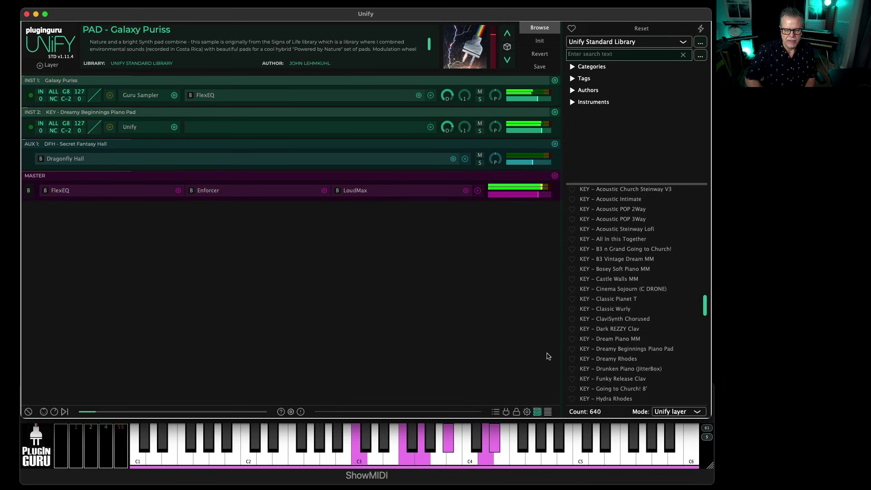
Turn INST 2's level fader down to about -10 dB
{"action": "left_click_drag", "start_coordinate": [541, 131], "coordinate": [531, 134]}
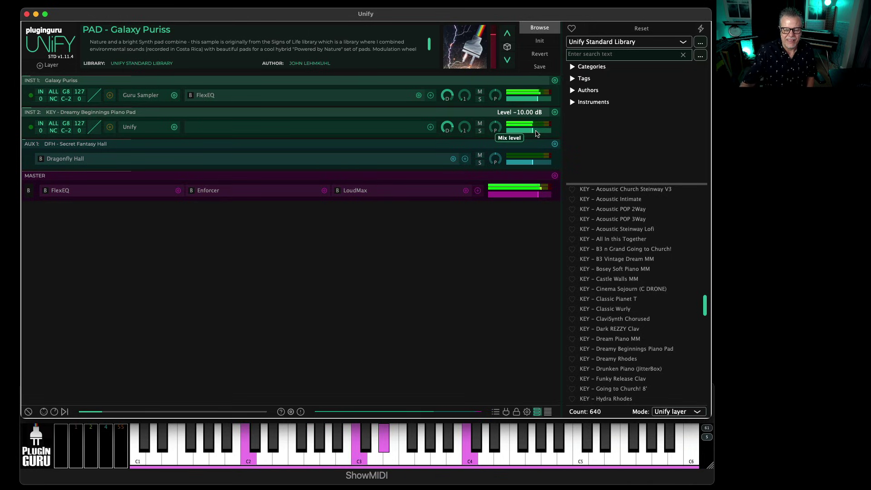
{"action": "mouse_move", "coordinate": [539, 103]}
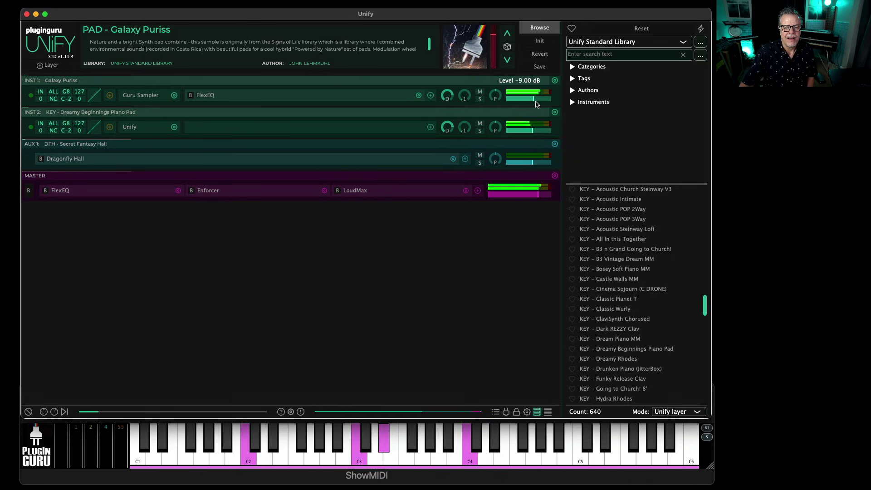
{"action": "mouse_move", "coordinate": [527, 133]}
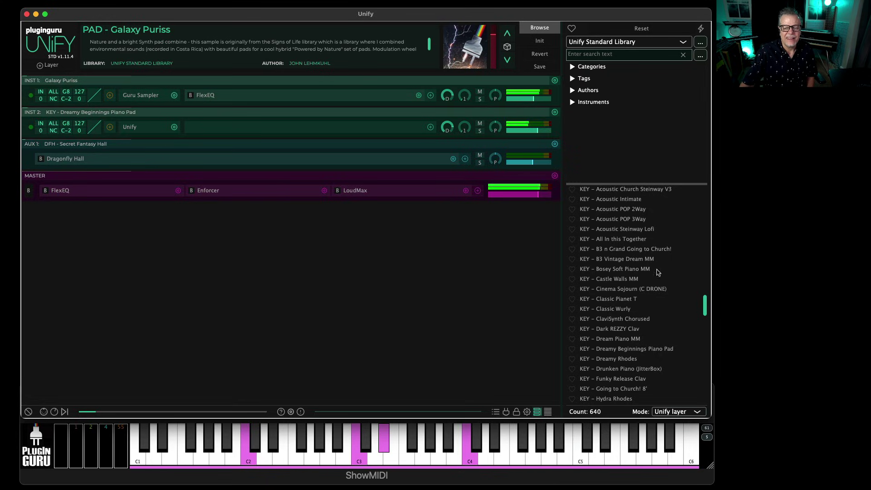
{"action": "scroll", "coordinate": [606, 252], "scroll_direction": "up", "scroll_amount": 5}
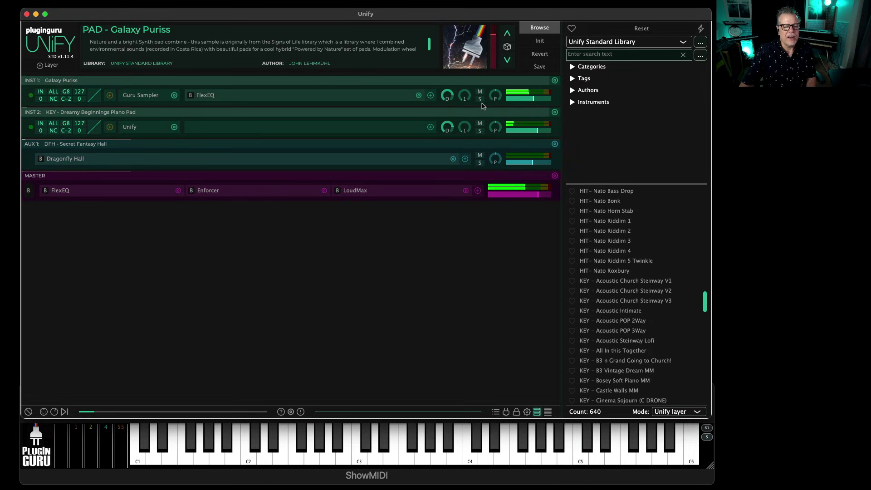
Replace the FlexEQ effect with Pump House from Unify Standard Dynamics
{"action": "left_click", "coordinate": [422, 99]}
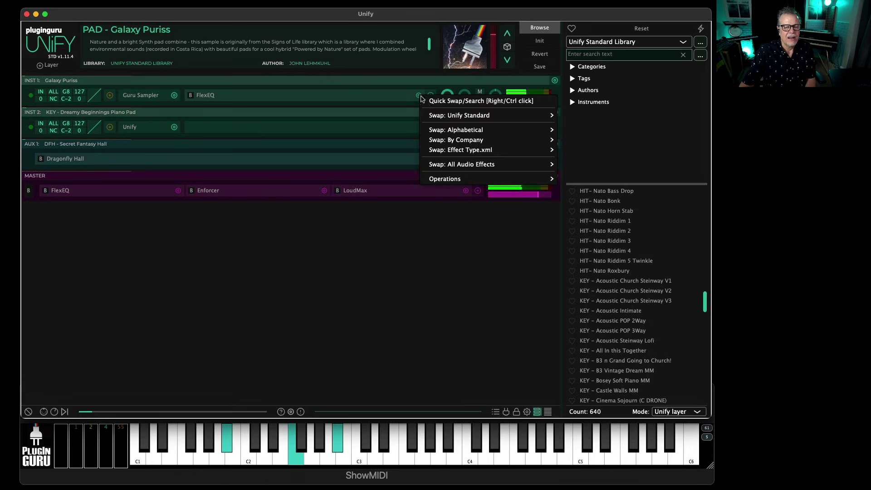
{"action": "mouse_move", "coordinate": [448, 119]}
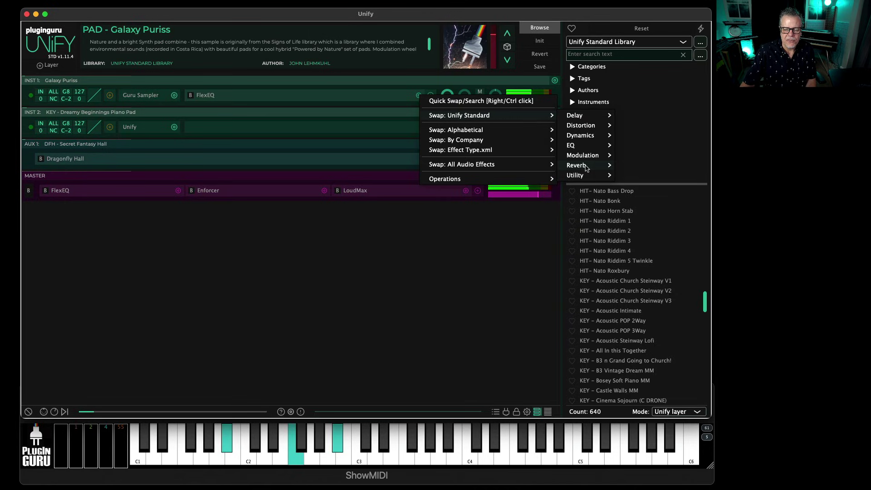
{"action": "mouse_move", "coordinate": [581, 117]}
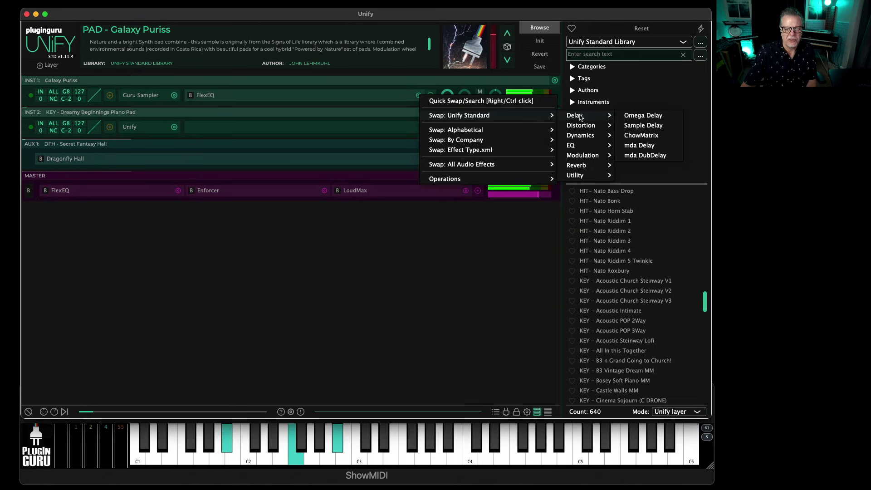
{"action": "mouse_move", "coordinate": [582, 136]}
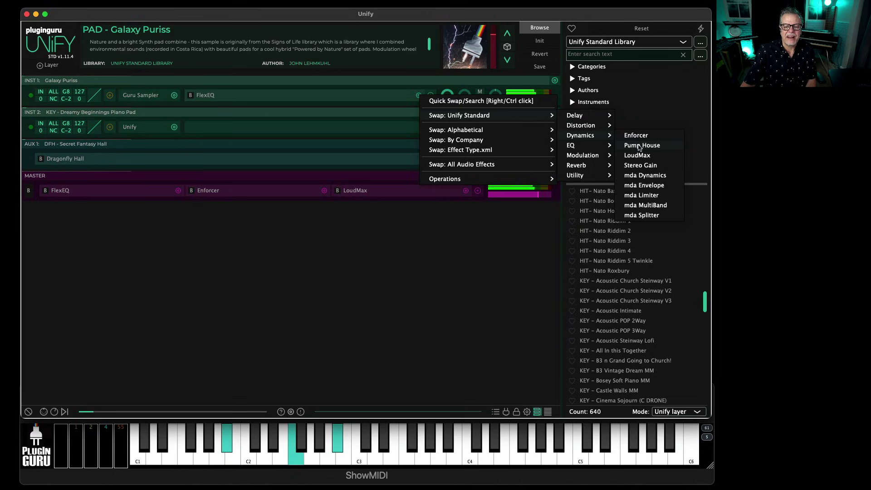
{"action": "left_click", "coordinate": [639, 146]}
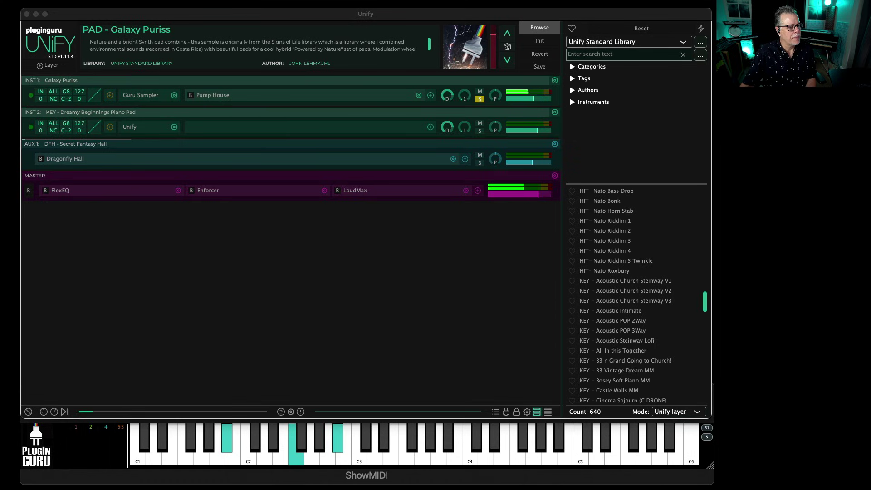
{"action": "left_click_drag", "start_coordinate": [204, 86], "coordinate": [395, 133]}
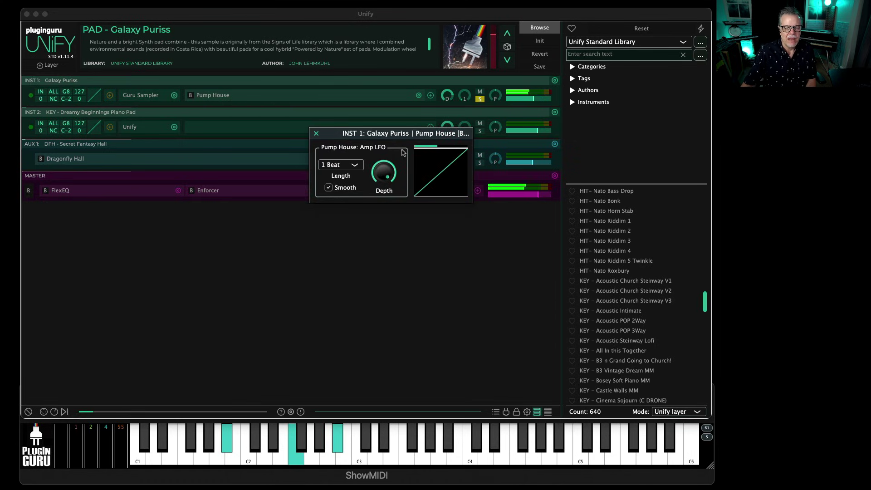
Give the Pump House amp LFO a Saw Down gain curve and 1/2 Beat length
{"action": "left_click", "coordinate": [452, 177]}
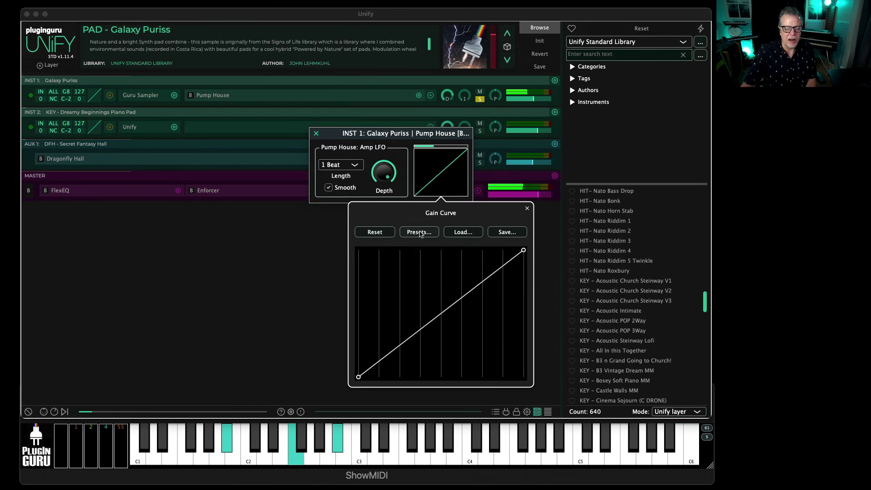
{"action": "left_click", "coordinate": [420, 232]}
{"action": "left_click", "coordinate": [460, 249]}
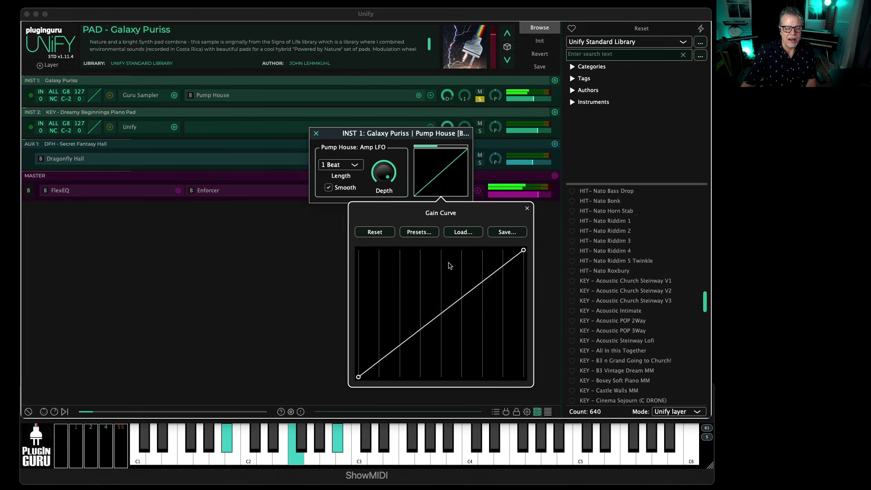
{"action": "left_click", "coordinate": [436, 236]}
{"action": "left_click", "coordinate": [449, 234]}
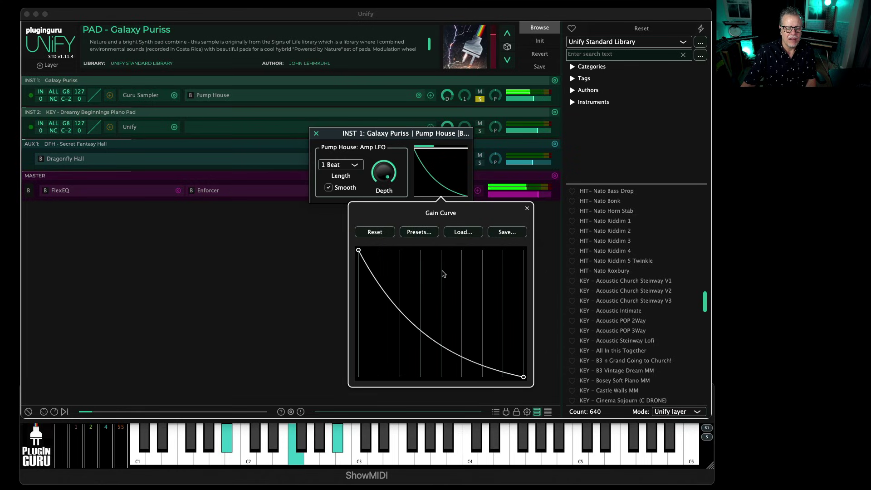
{"action": "left_click", "coordinate": [342, 164]}
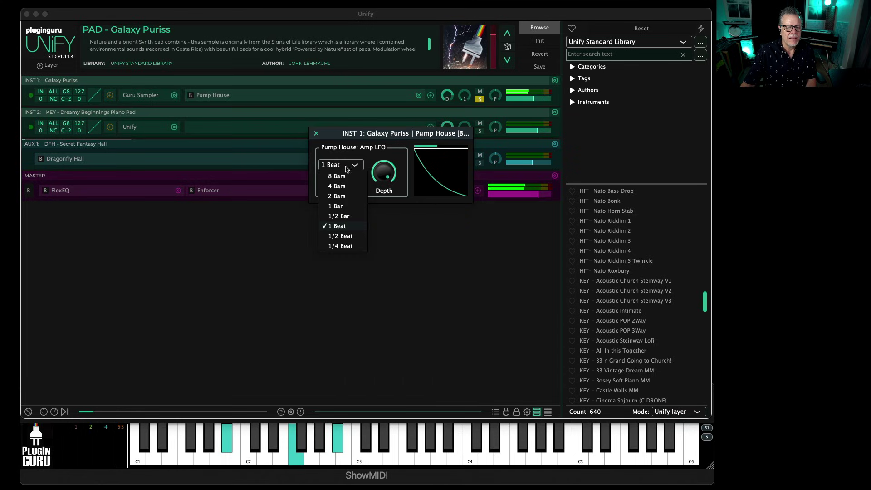
{"action": "left_click", "coordinate": [350, 235]}
Unsolo the Galaxy Puriss layer and lower the Pump House LFO Depth to 73%
{"action": "left_click", "coordinate": [317, 133]}
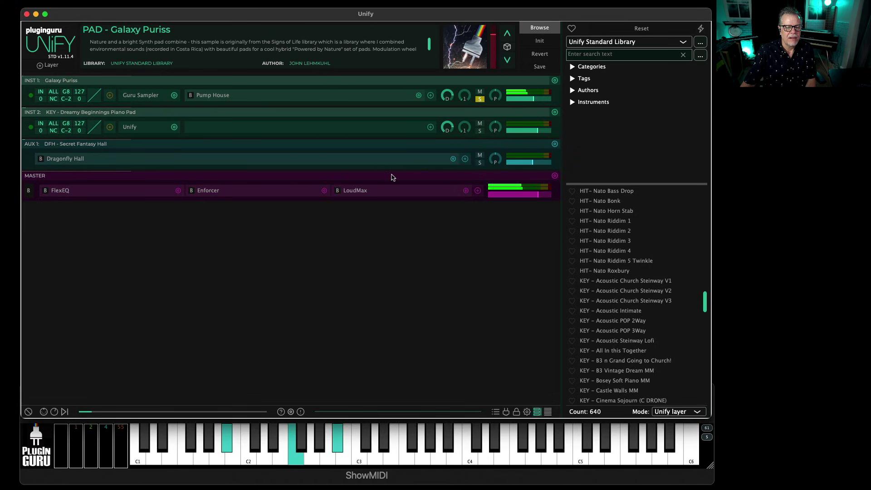
{"action": "left_click", "coordinate": [480, 99]}
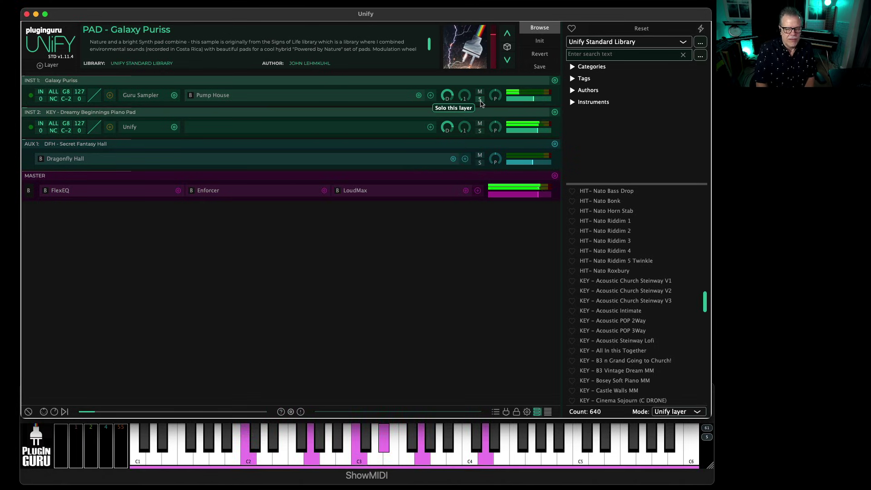
{"action": "left_click", "coordinate": [221, 97]}
{"action": "left_click_drag", "start_coordinate": [372, 168], "coordinate": [382, 193]}
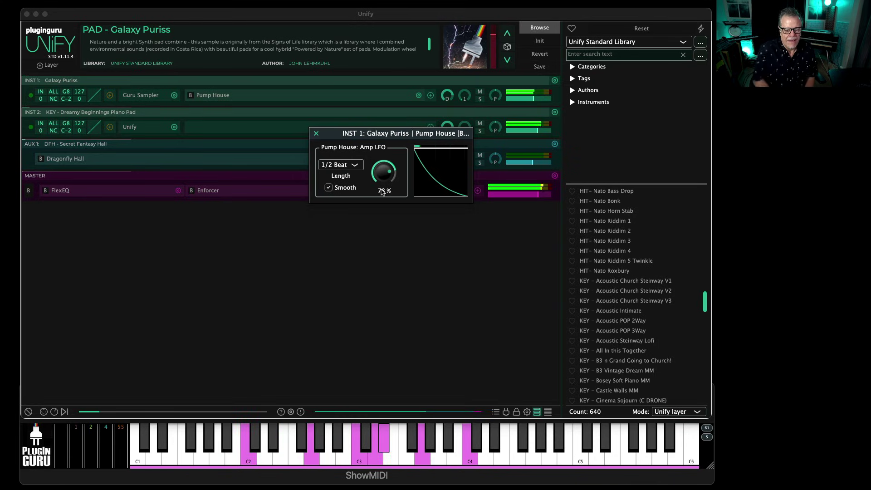
MIDI-learn the fifth macro to the Pump House LFO Depth knob on Galaxy Puriss
{"action": "left_click", "coordinate": [54, 412]}
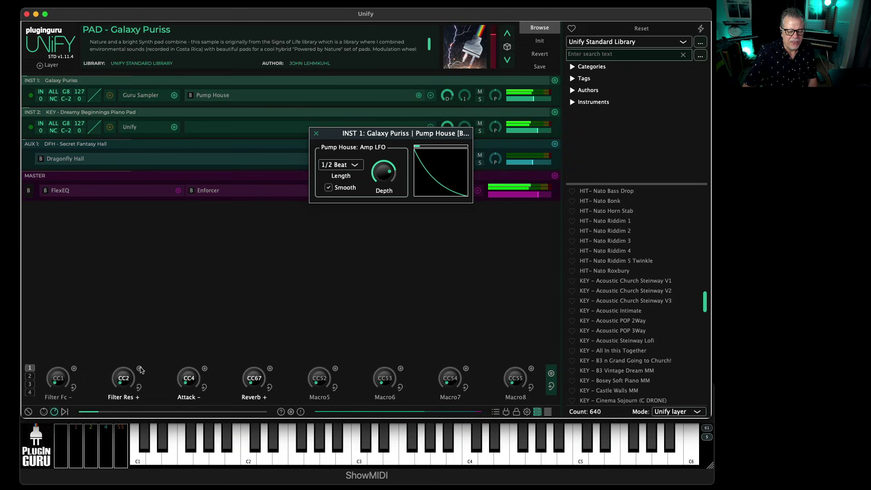
{"action": "left_click", "coordinate": [335, 388]}
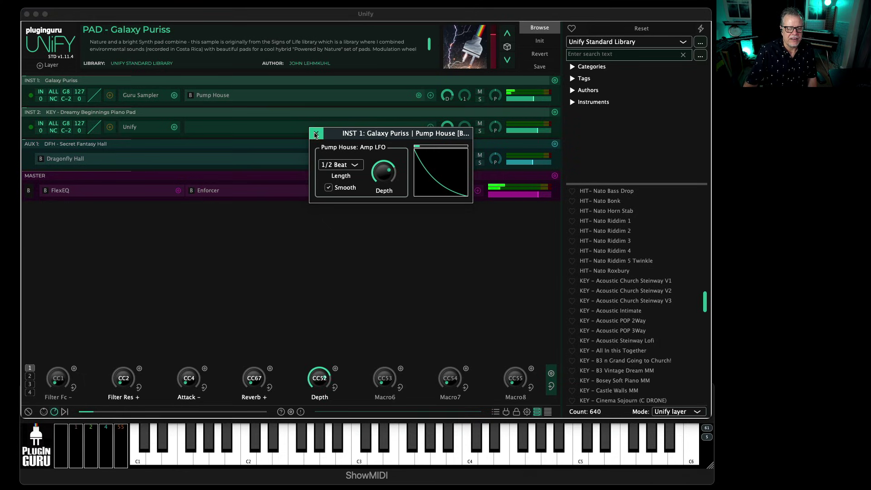
{"action": "left_click", "coordinate": [318, 429]}
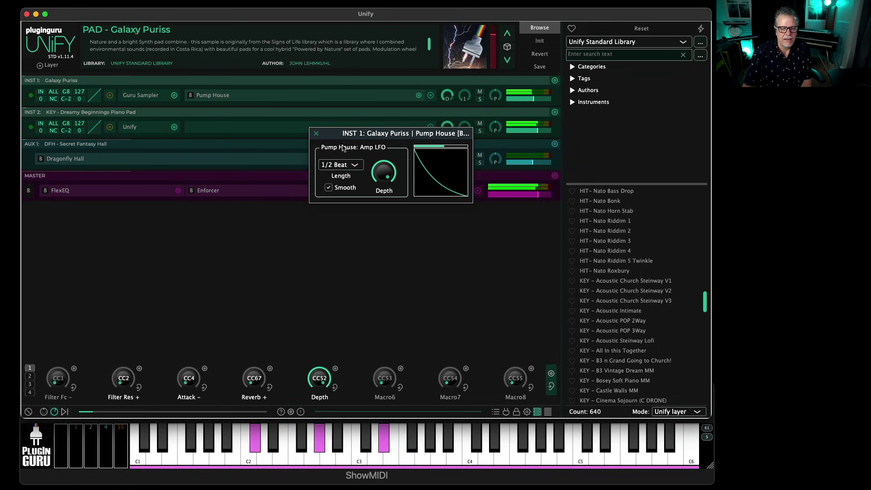
{"action": "left_click", "coordinate": [317, 134]}
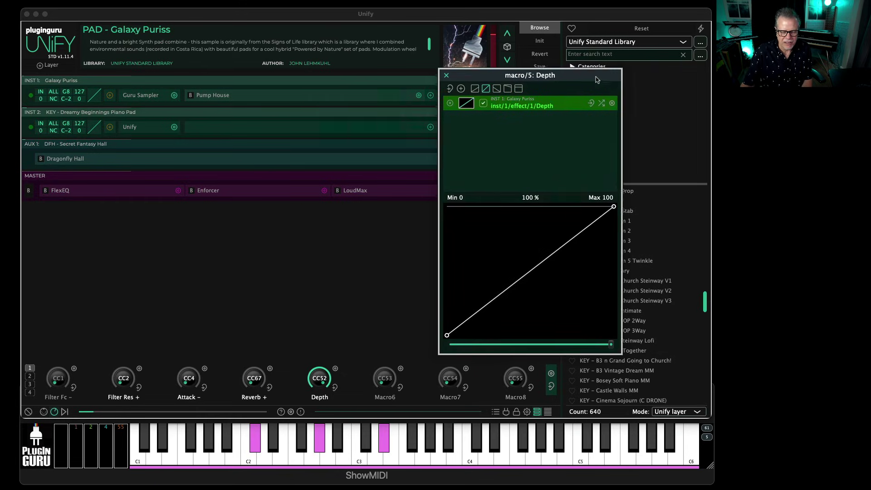
Review the Depth macro's linked parameters, with its full 0–100 range, and leave them unchanged
{"action": "right_click", "coordinate": [335, 369]}
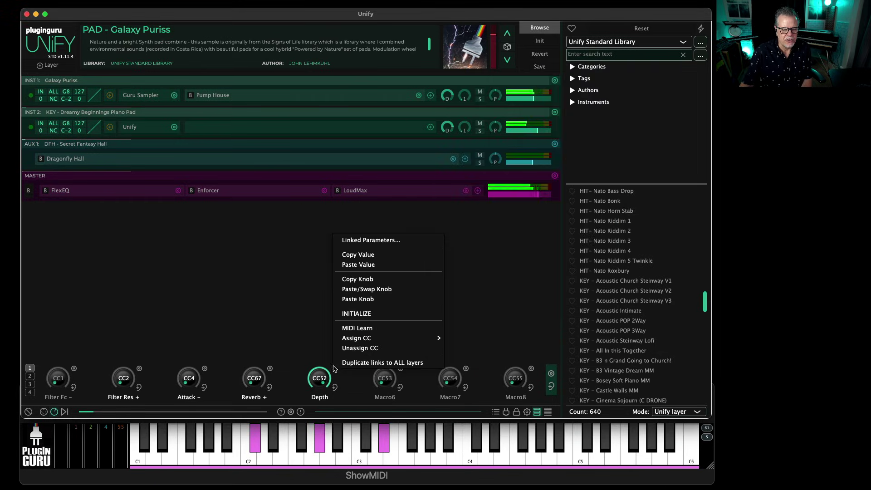
{"action": "left_click", "coordinate": [371, 241]}
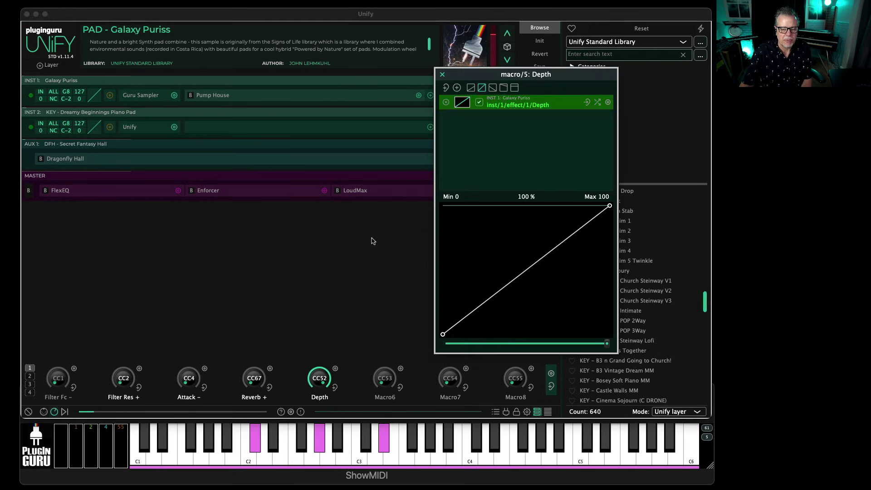
{"action": "left_click", "coordinate": [456, 88]}
{"action": "mouse_move", "coordinate": [439, 92]}
{"action": "mouse_move", "coordinate": [520, 92]}
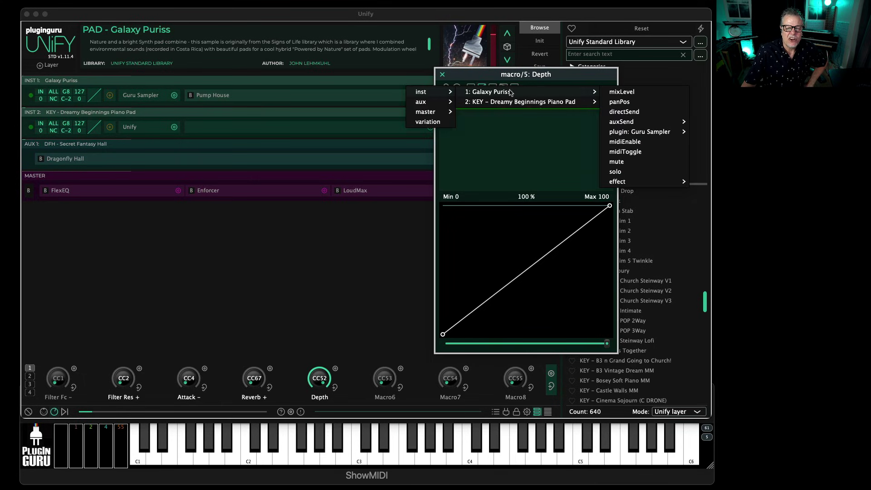
{"action": "mouse_move", "coordinate": [633, 182]}
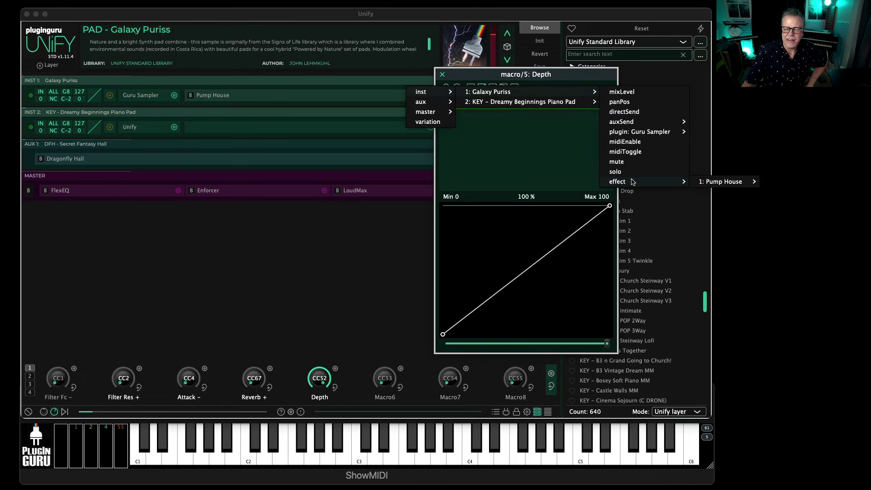
{"action": "left_click", "coordinate": [266, 230]}
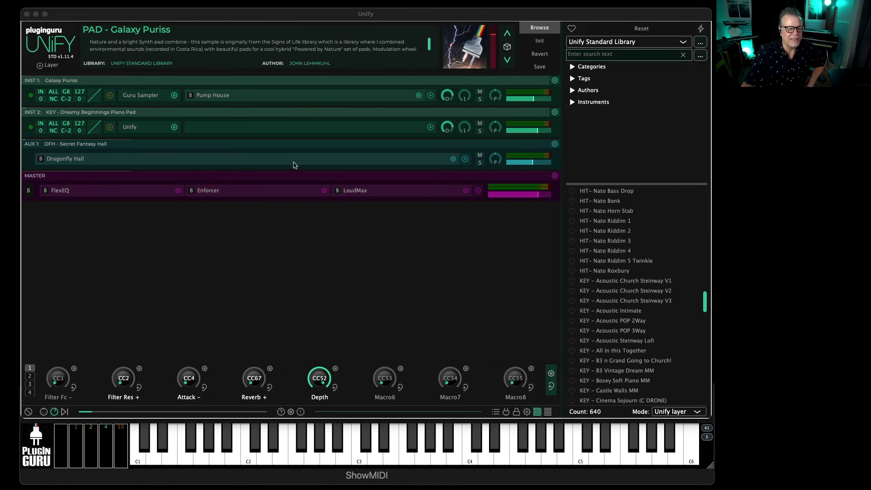
Add an empty instrument layer and load Serum 2 into it
{"action": "left_click", "coordinate": [48, 65]}
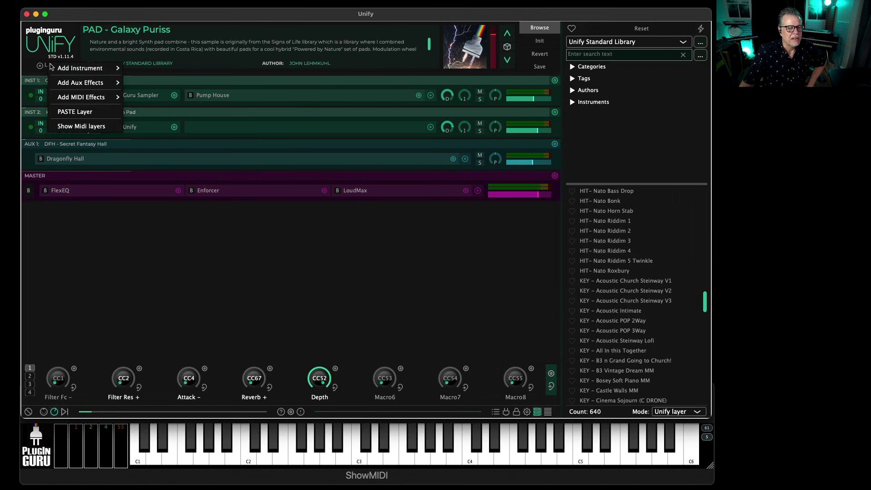
{"action": "mouse_move", "coordinate": [87, 72]}
{"action": "left_click", "coordinate": [170, 72]}
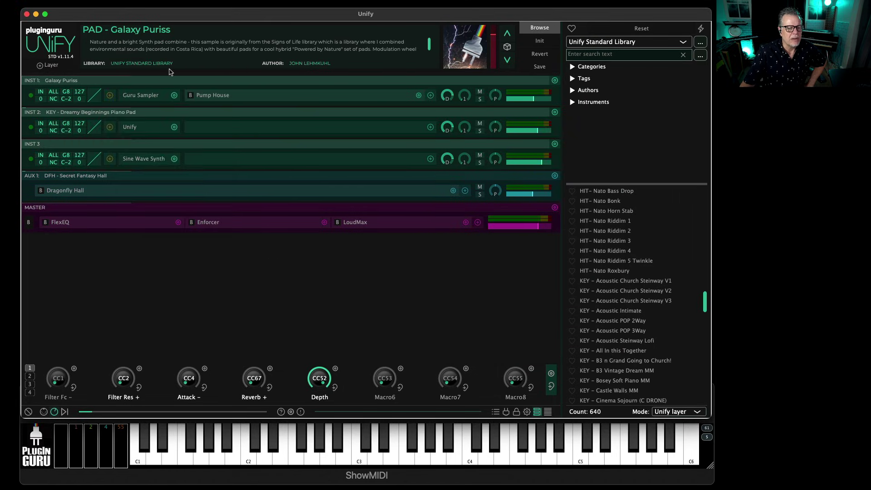
{"action": "left_click", "coordinate": [145, 158]}
{"action": "type", "text": "serum"}
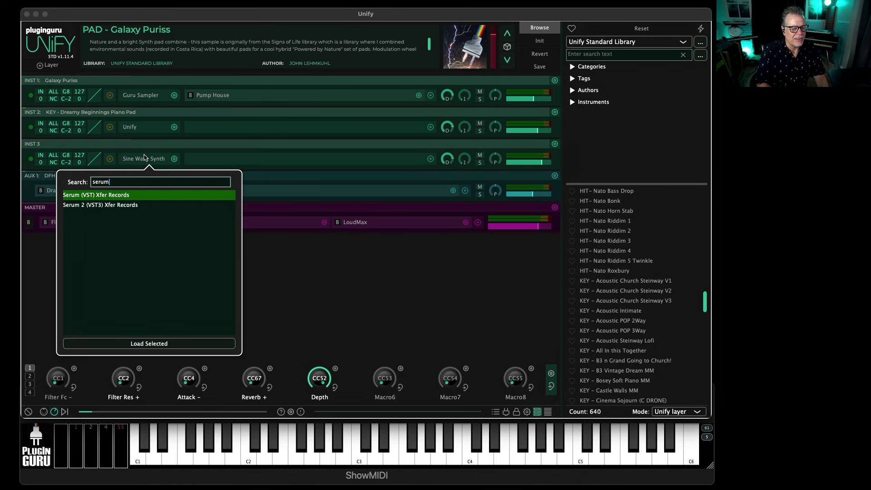
{"action": "key", "text": "Down"}
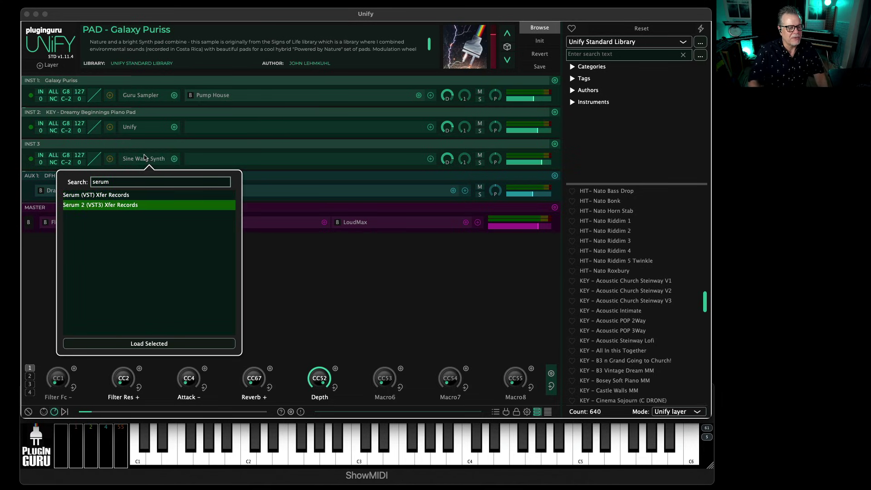
{"action": "key", "text": "Return"}
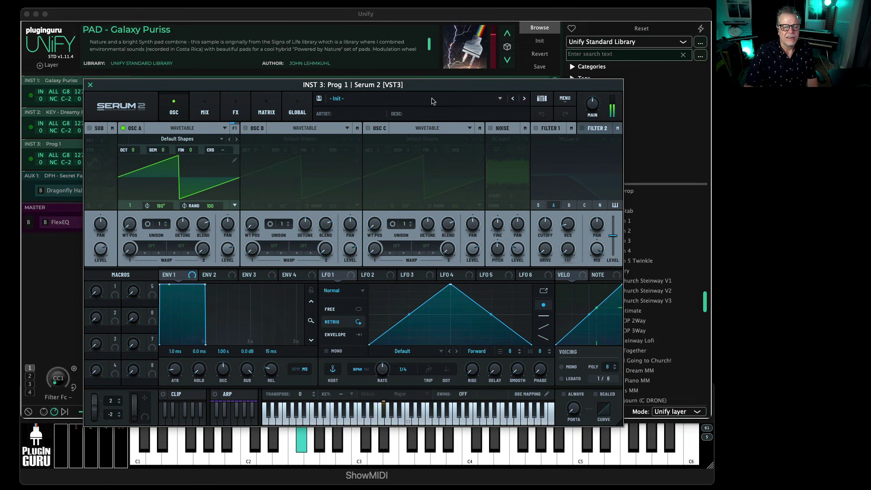
Load Serum 2's Factory Pad preset PD - Cooked and close the Serum editor
{"action": "left_click", "coordinate": [432, 100]}
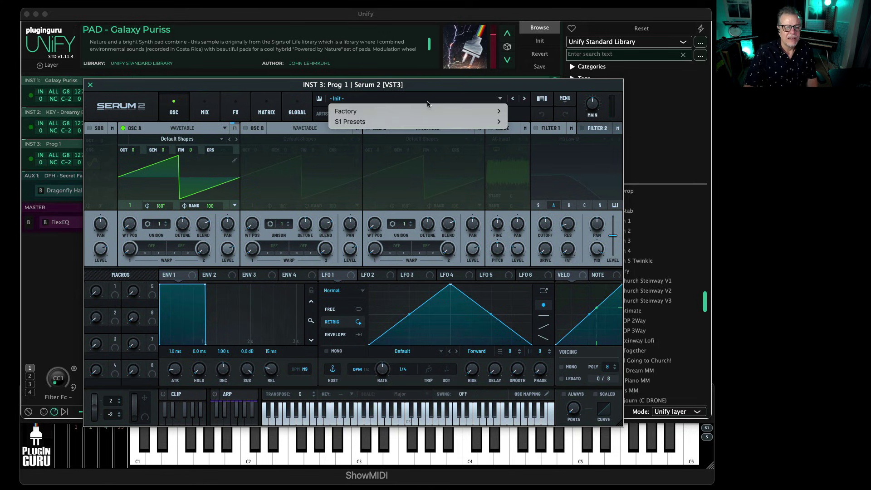
{"action": "mouse_move", "coordinate": [389, 112]}
{"action": "mouse_move", "coordinate": [522, 300]}
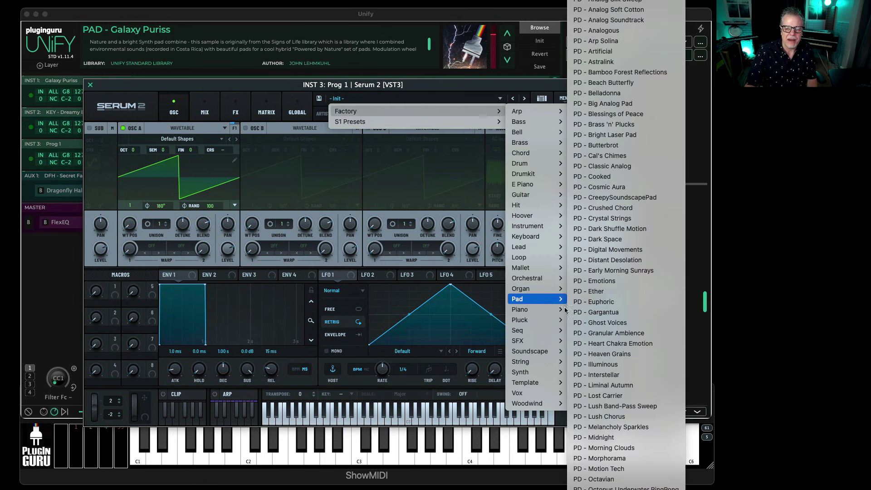
{"action": "left_click", "coordinate": [590, 175]}
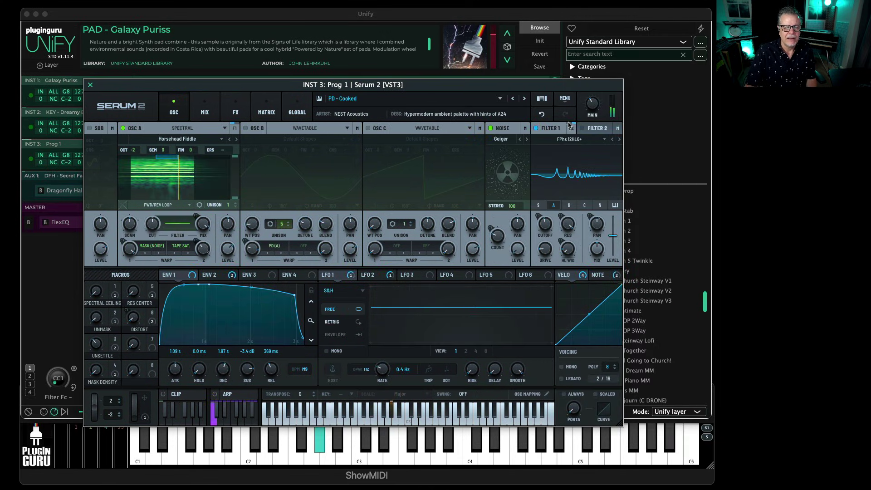
{"action": "left_click", "coordinate": [90, 85]}
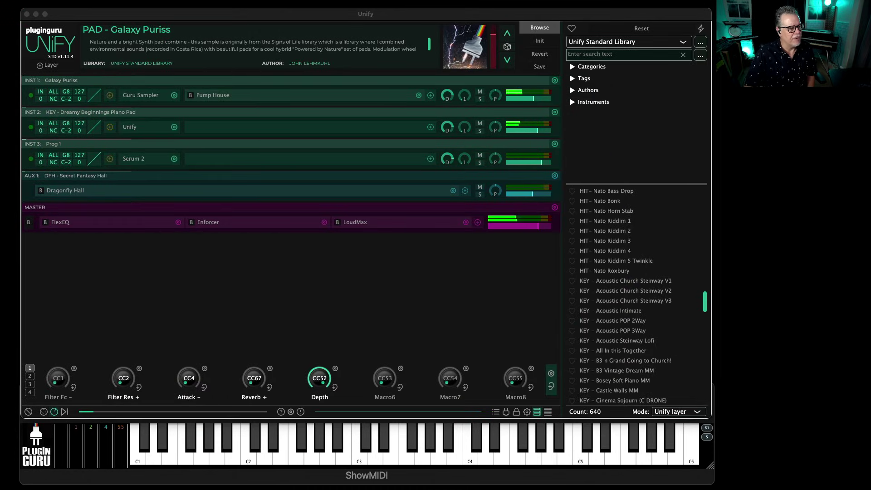
Map macro 6 to Serum 2's A Scan Rate on the Prog 1 layer via MIDI-learn
{"action": "left_click", "coordinate": [228, 77]}
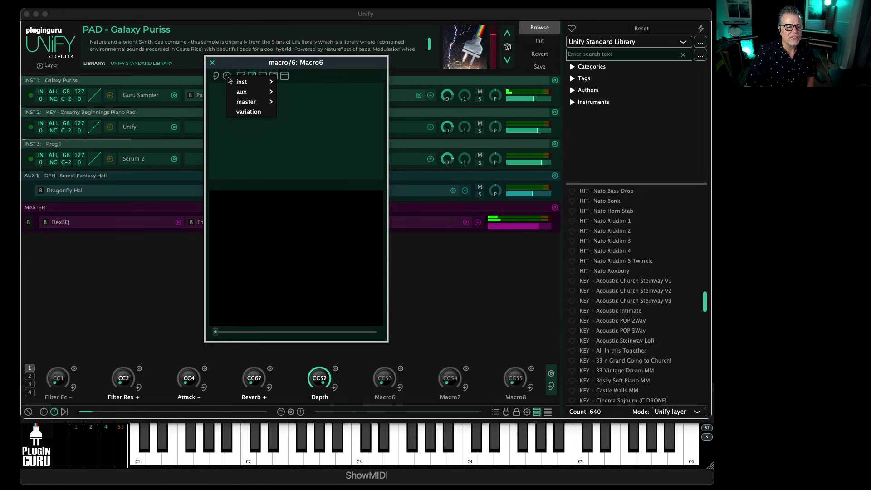
{"action": "mouse_move", "coordinate": [241, 82]}
{"action": "mouse_move", "coordinate": [307, 103]}
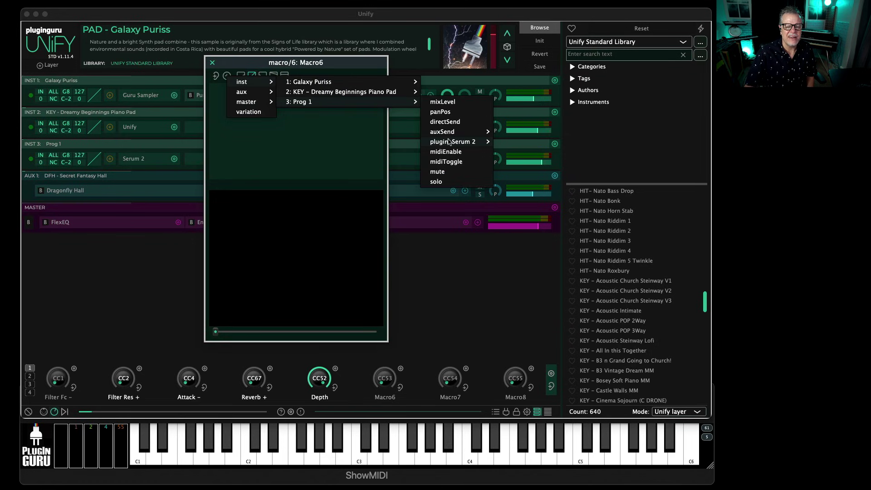
{"action": "mouse_move", "coordinate": [449, 143]}
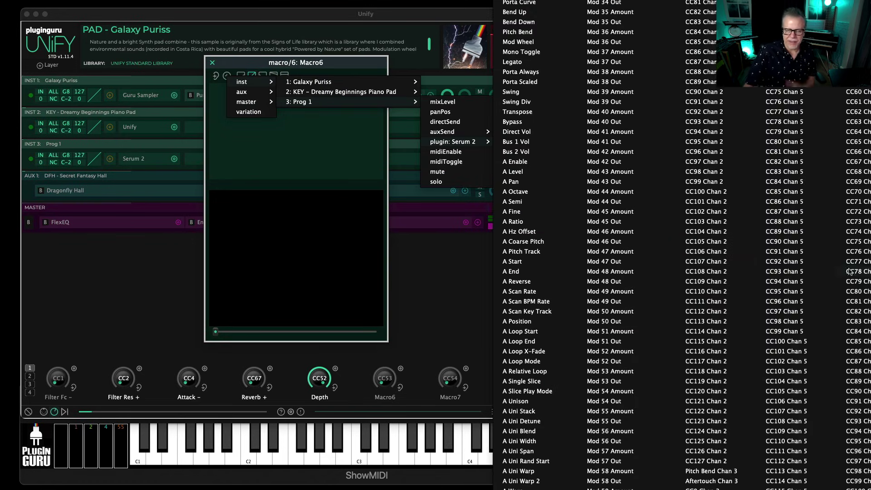
{"action": "scroll", "coordinate": [664, 285], "scroll_direction": "down", "scroll_amount": 20}
{"action": "scroll", "coordinate": [568, 339], "scroll_direction": "down", "scroll_amount": 20}
{"action": "scroll", "coordinate": [543, 336], "scroll_direction": "down", "scroll_amount": 10}
{"action": "scroll", "coordinate": [540, 334], "scroll_direction": "up", "scroll_amount": 20}
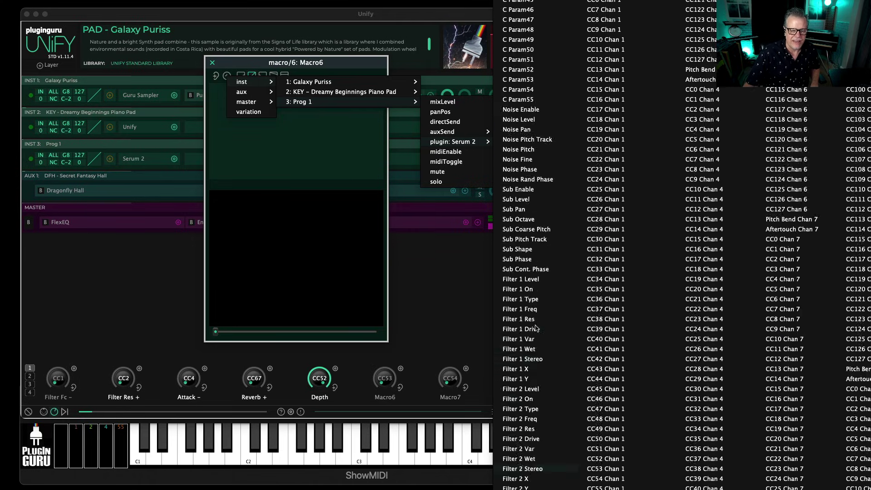
{"action": "scroll", "coordinate": [496, 213], "scroll_direction": "up", "scroll_amount": 10}
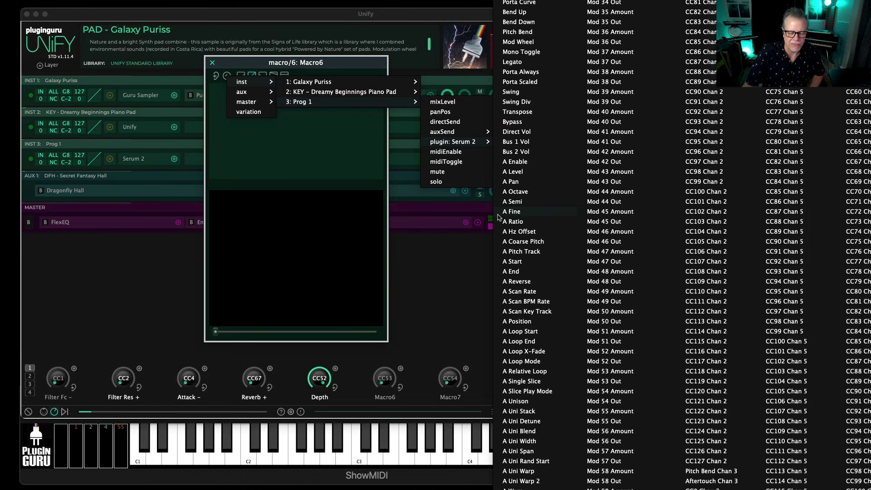
{"action": "left_click", "coordinate": [212, 63]}
{"action": "left_click", "coordinate": [136, 158]}
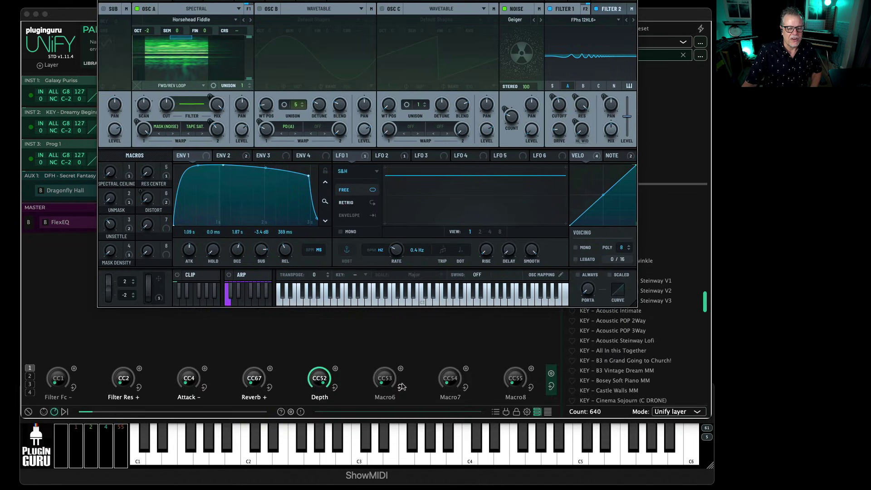
{"action": "left_click", "coordinate": [401, 383]}
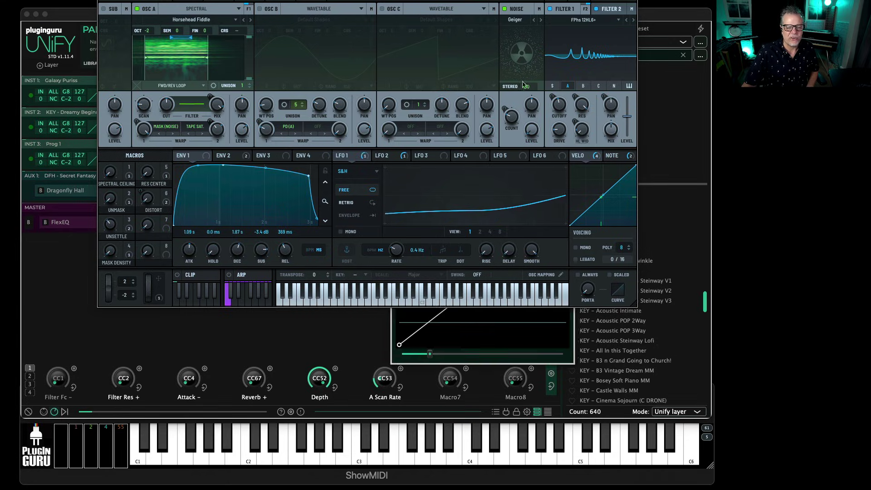
Shape macro 6's A Scan Rate curve into a peak, a dip, then a steep-then-gentle rise
{"action": "left_click", "coordinate": [373, 139]}
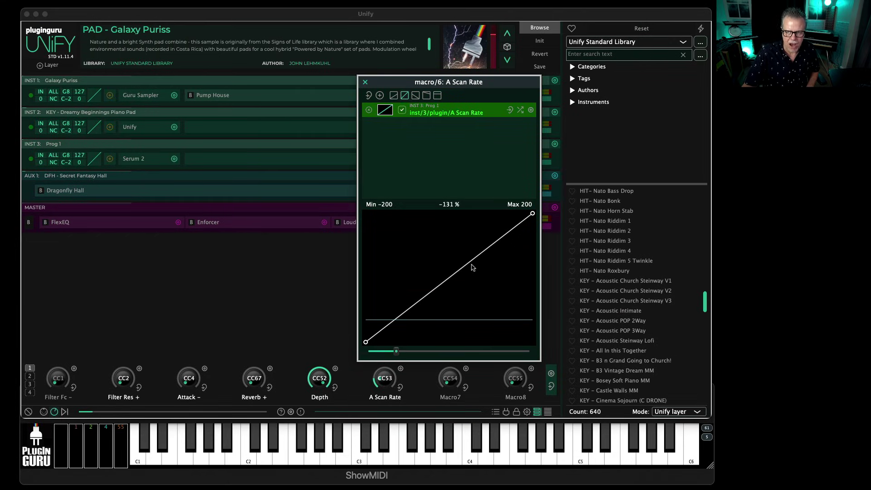
{"action": "left_click_drag", "start_coordinate": [370, 344], "coordinate": [415, 287]}
{"action": "double_click", "coordinate": [395, 251]}
{"action": "double_click", "coordinate": [453, 299]}
{"action": "double_click", "coordinate": [478, 236]}
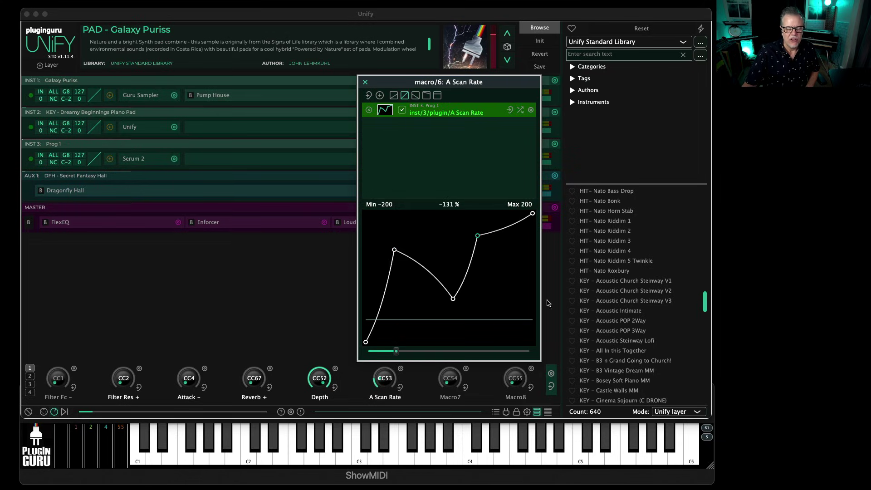
{"action": "left_click", "coordinate": [366, 83]}
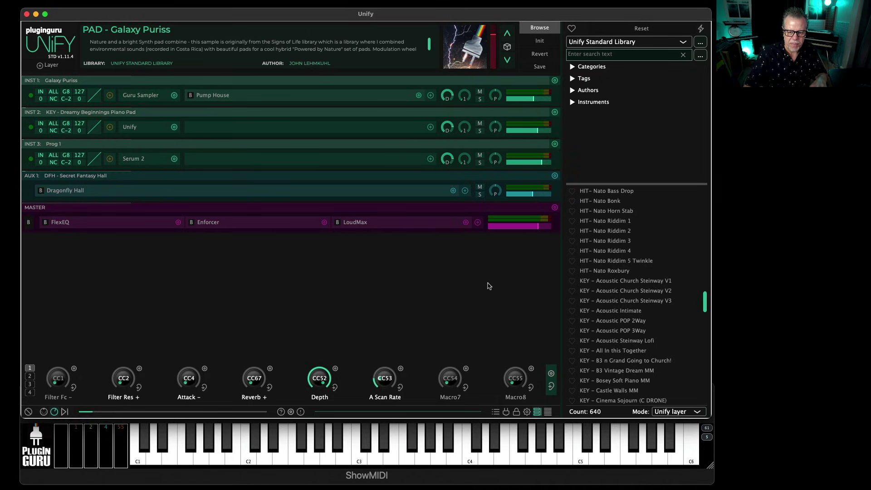
Set the browser to Normal mode, search 'ws', and load BPM SYNTH – Riding NEW Waves (WS)
{"action": "left_click", "coordinate": [681, 412]}
{"action": "left_click", "coordinate": [675, 420]}
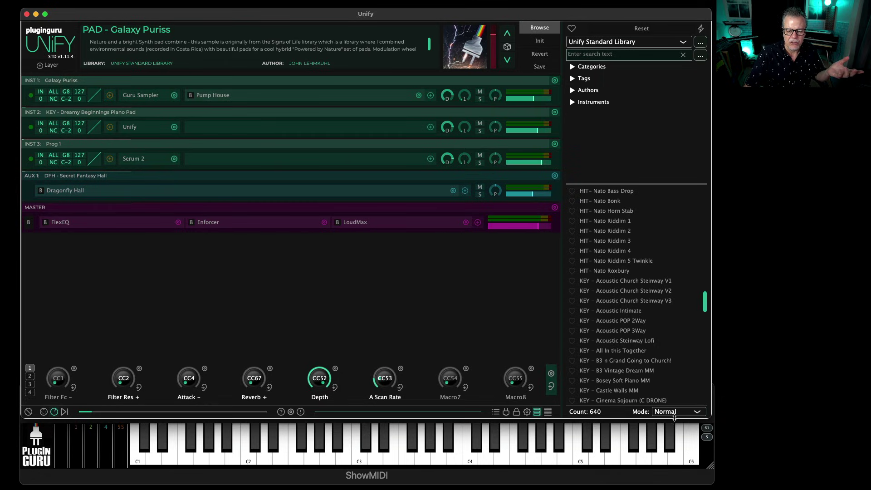
{"action": "left_click", "coordinate": [613, 56]}
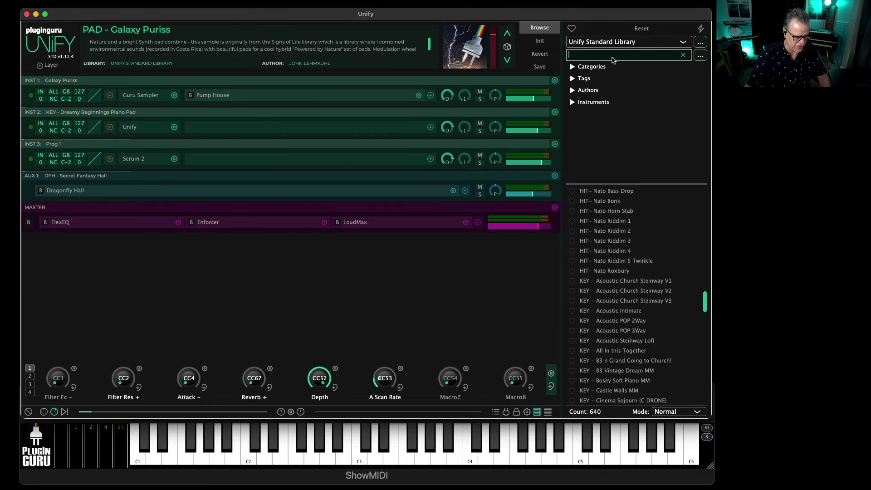
{"action": "type", "text": "ws"}
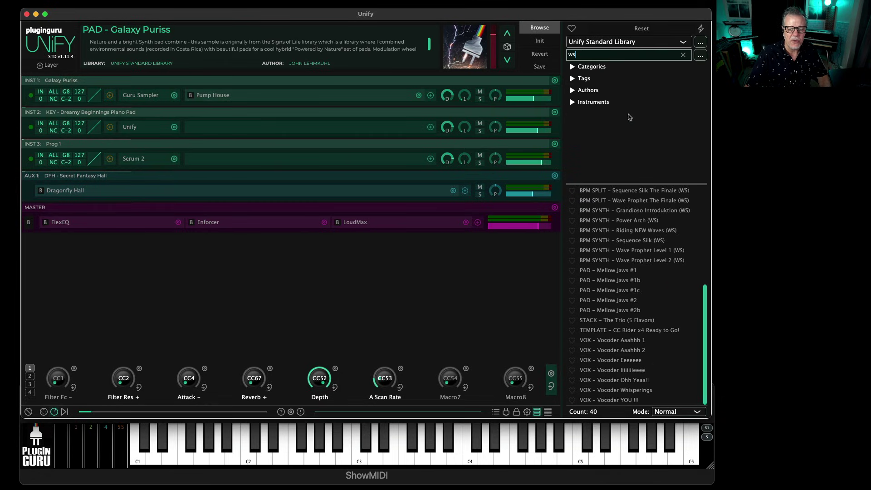
{"action": "left_click", "coordinate": [629, 230]}
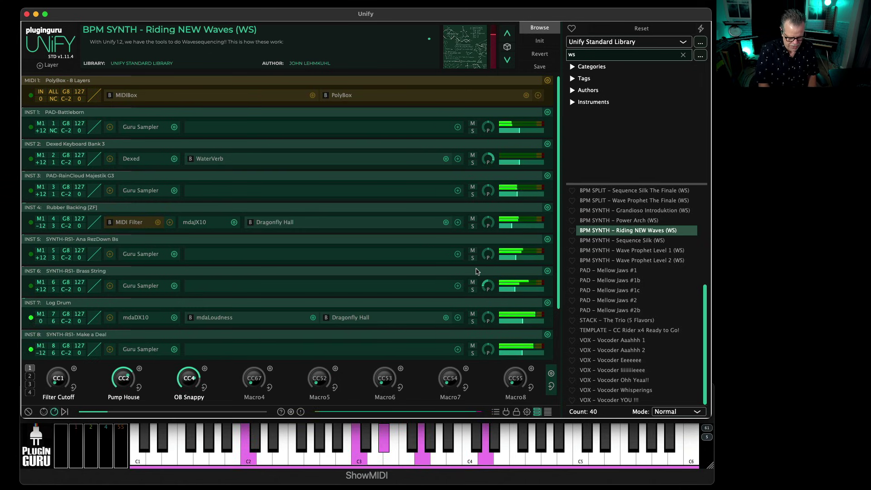
{"action": "left_click", "coordinate": [573, 55]}
Load BPM SYNTH - VOCODER STEREO Pad 1 via 'vocod' and unmute Live the Life Groove at -0.5 dB
{"action": "type", "text": "vocod"}
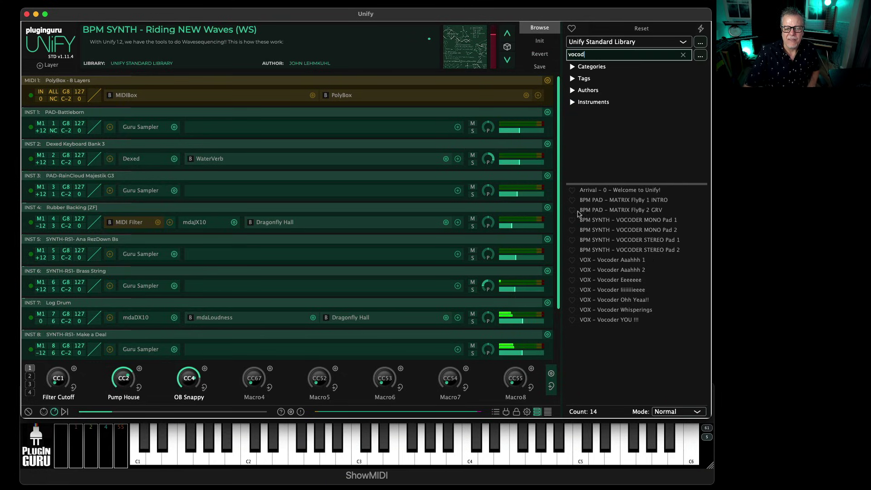
{"action": "left_click", "coordinate": [631, 240]}
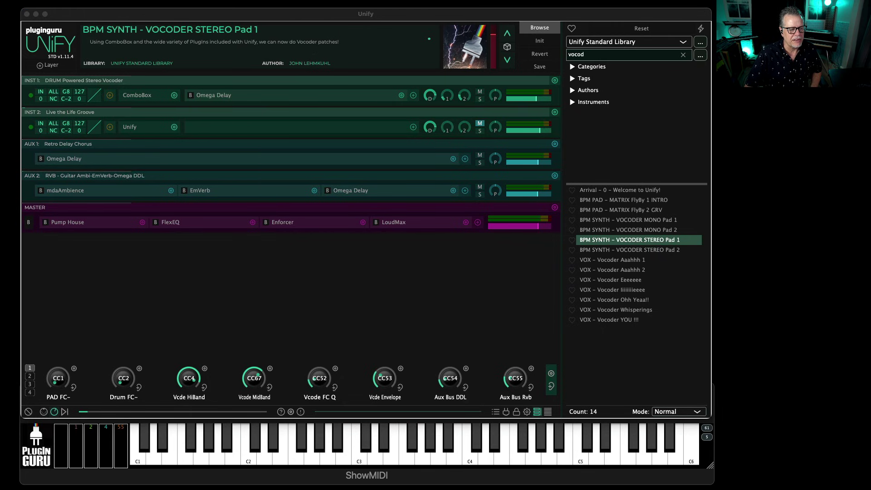
{"action": "left_click", "coordinate": [137, 95]}
{"action": "left_click_drag", "start_coordinate": [379, 132], "coordinate": [532, 100]}
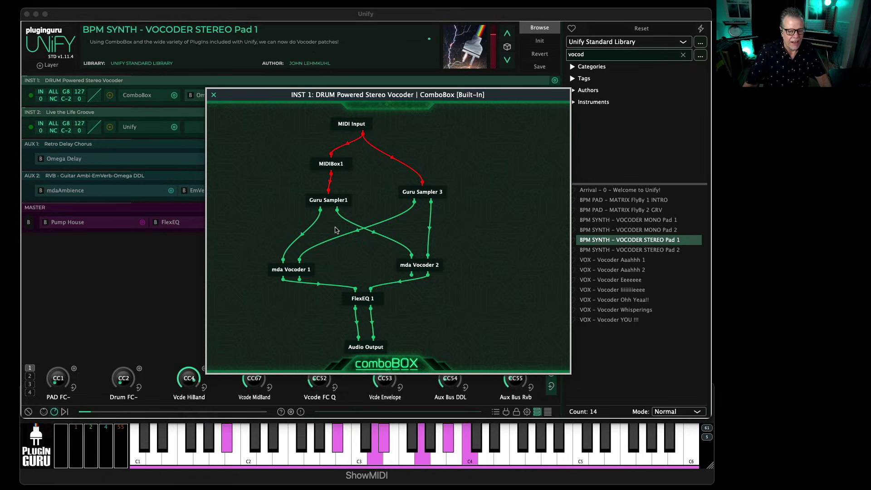
{"action": "key", "text": "super+w"}
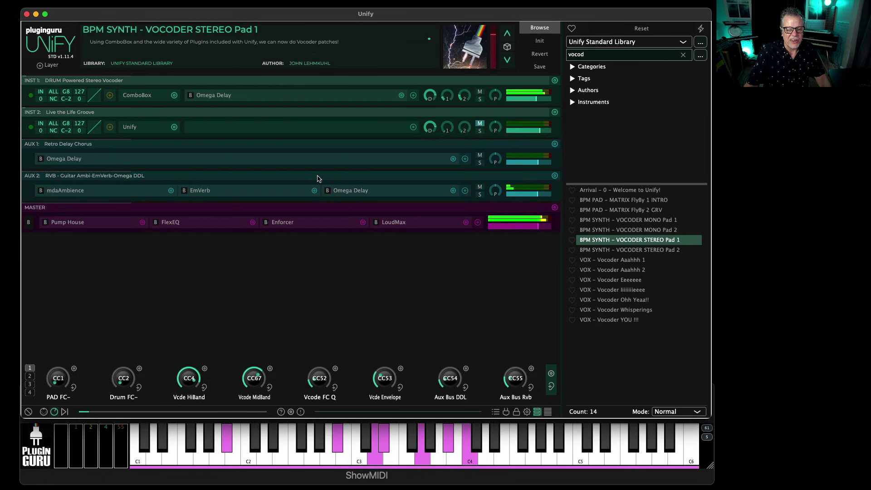
{"action": "left_click", "coordinate": [480, 124]}
{"action": "left_click_drag", "start_coordinate": [519, 132], "coordinate": [522, 133]}
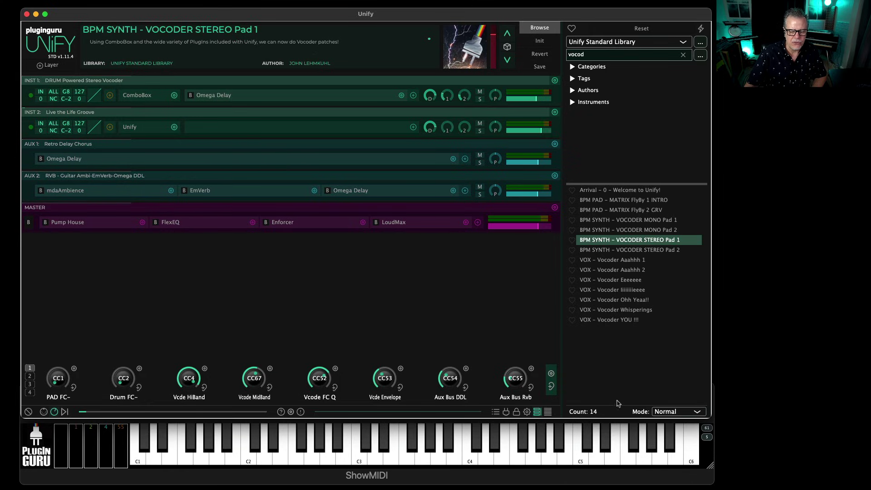
Show the Known Plug-ins list and rescan a chosen plug-in file from the VST3 folder
{"action": "left_click", "coordinate": [506, 412]}
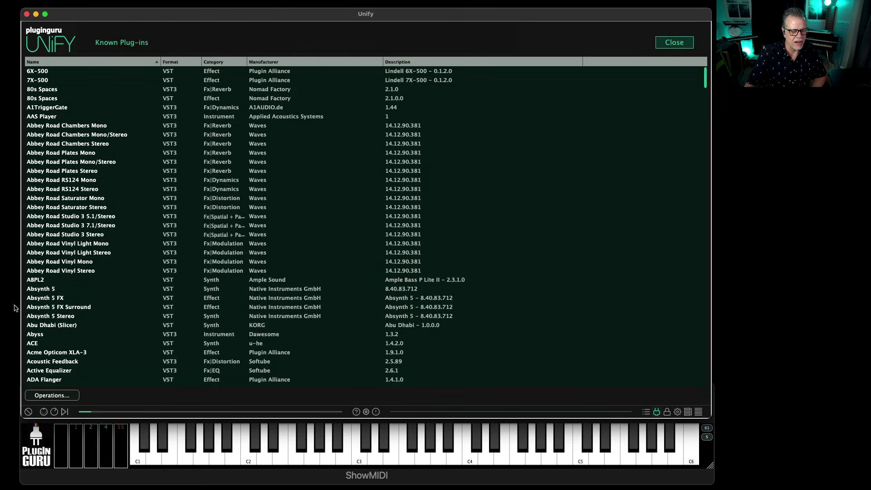
{"action": "left_click", "coordinate": [63, 396]}
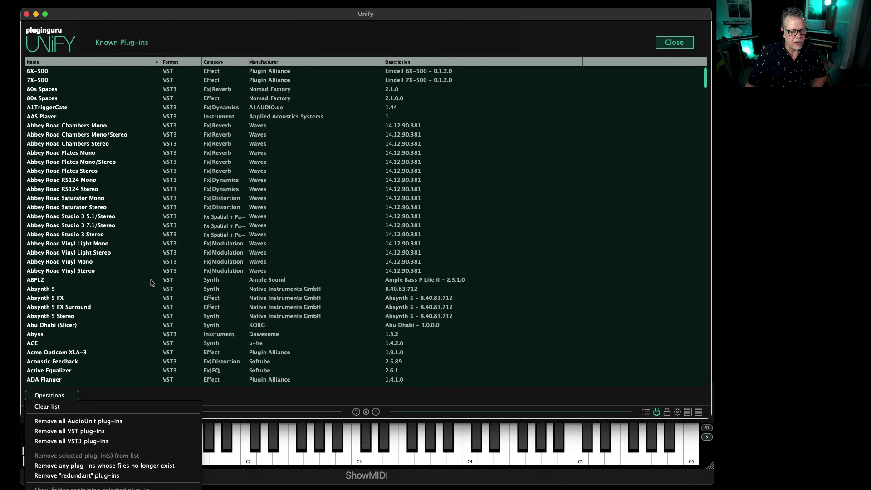
{"action": "left_click", "coordinate": [707, 412]}
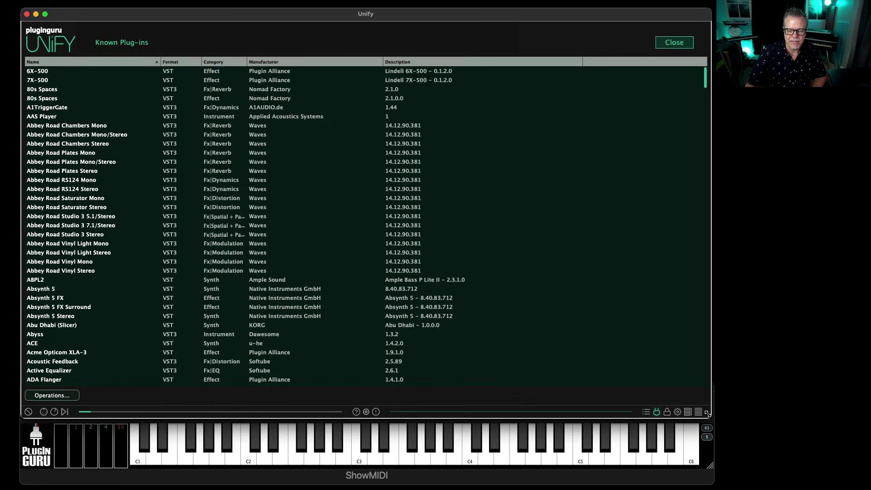
{"action": "left_click_drag", "start_coordinate": [708, 412], "coordinate": [704, 307]}
{"action": "left_click", "coordinate": [57, 286]}
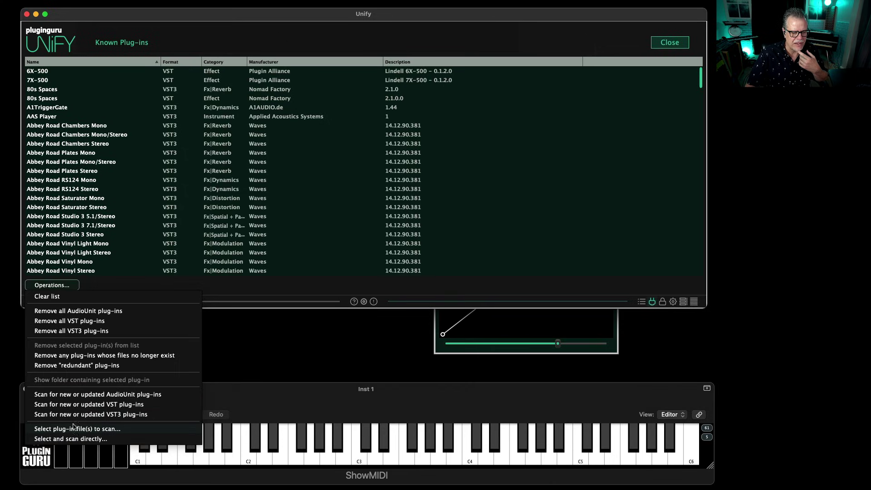
{"action": "left_click", "coordinate": [94, 430]}
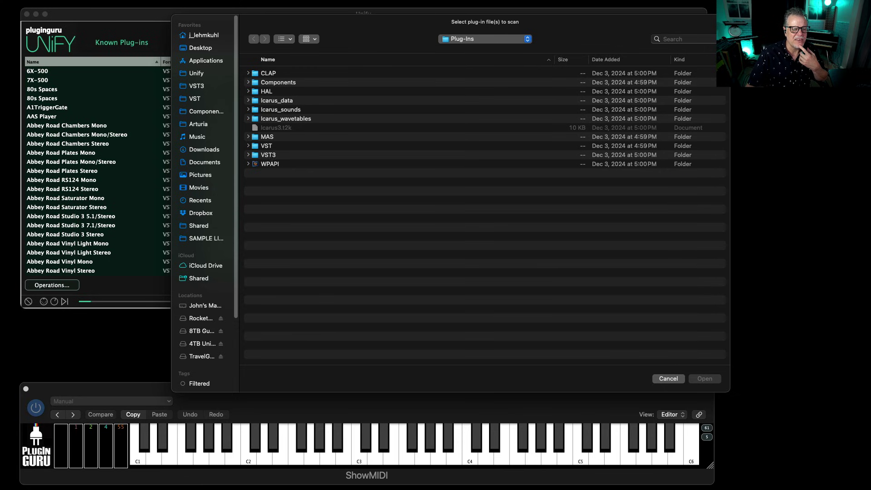
{"action": "double_click", "coordinate": [270, 155]}
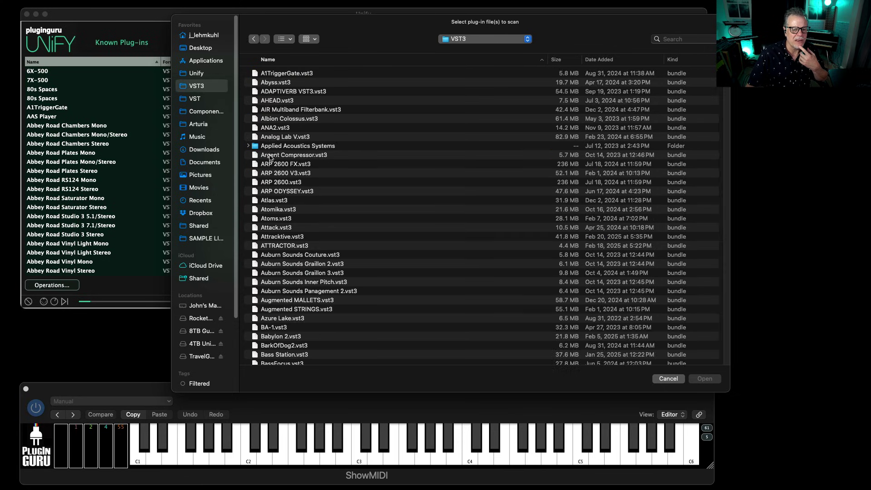
{"action": "double_click", "coordinate": [280, 121]}
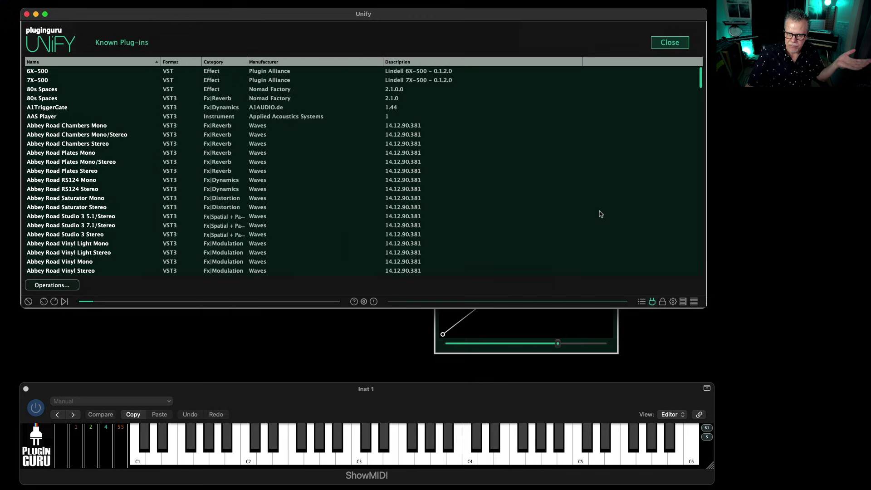
Select the Abbey Road Plates Mono entry and enlarge the window to show more plug-ins
{"action": "left_click", "coordinate": [69, 286]}
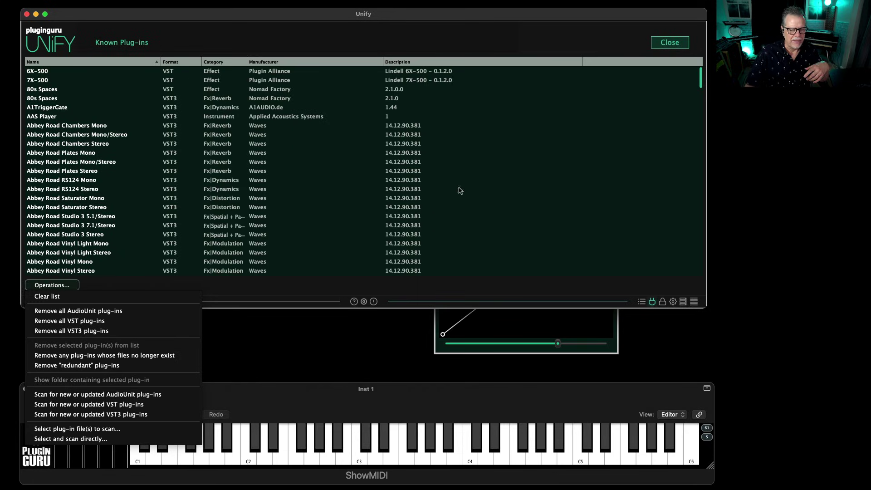
{"action": "left_click", "coordinate": [597, 153]}
{"action": "left_click", "coordinate": [593, 152]}
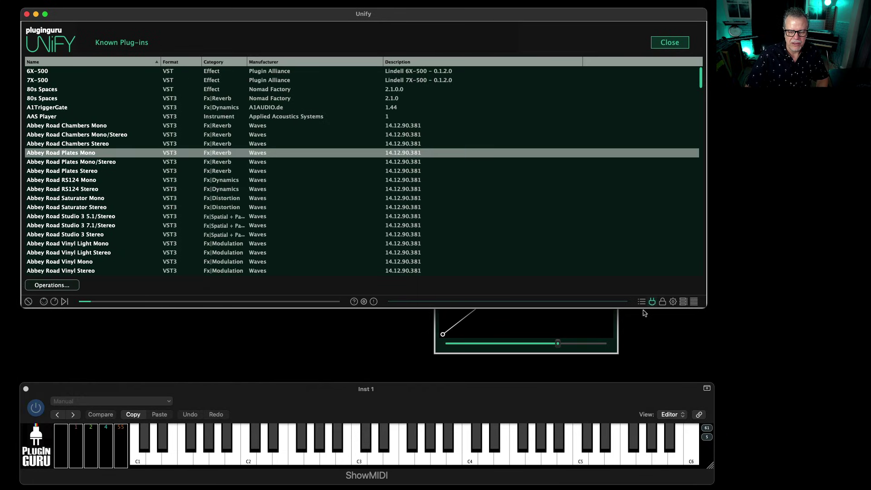
{"action": "left_click", "coordinate": [612, 319]}
{"action": "left_click_drag", "start_coordinate": [706, 303], "coordinate": [711, 417]}
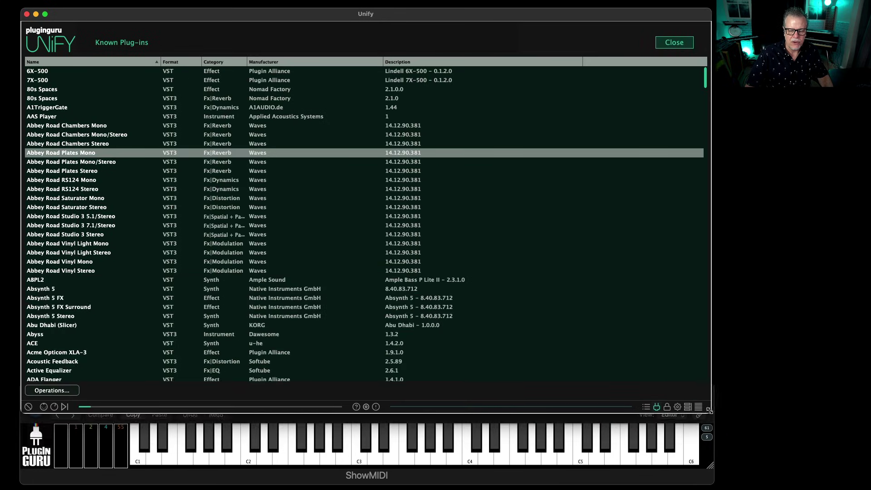
Close the Known Plug-ins list and browse INST 1's Swap: All Instruments menu without swapping
{"action": "left_click", "coordinate": [675, 42]}
{"action": "left_click", "coordinate": [174, 96]}
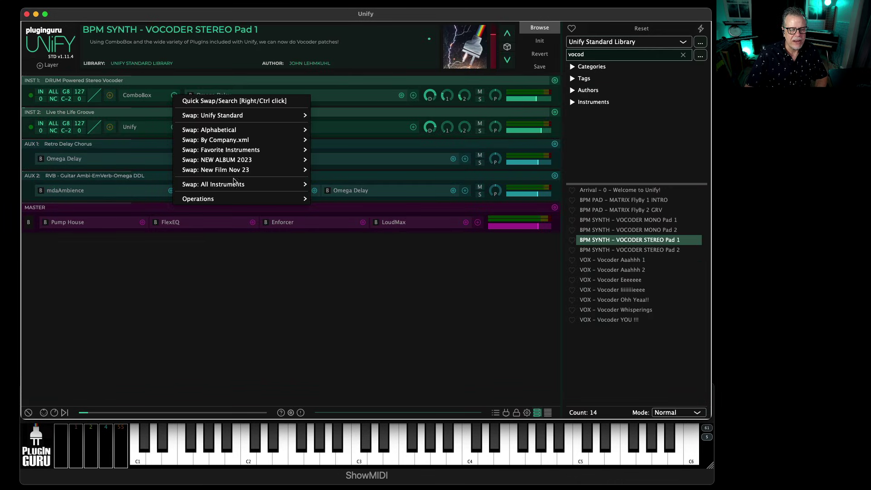
{"action": "mouse_move", "coordinate": [210, 188]}
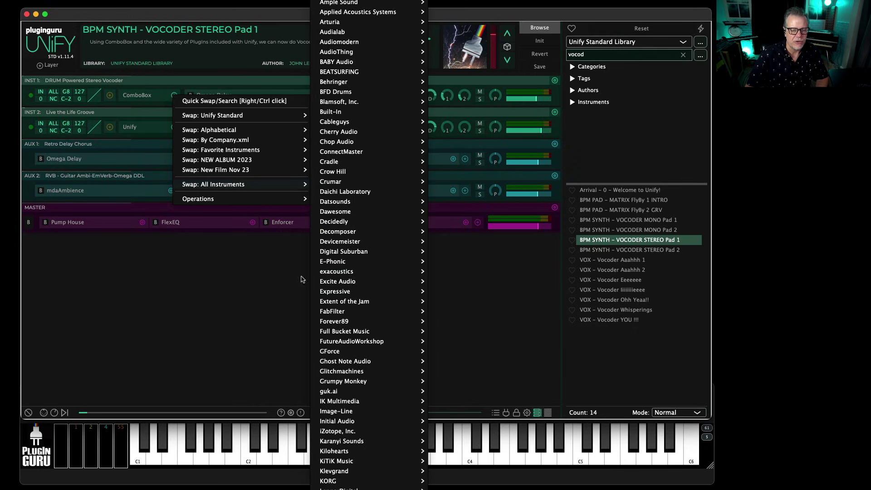
{"action": "mouse_move", "coordinate": [381, 274]}
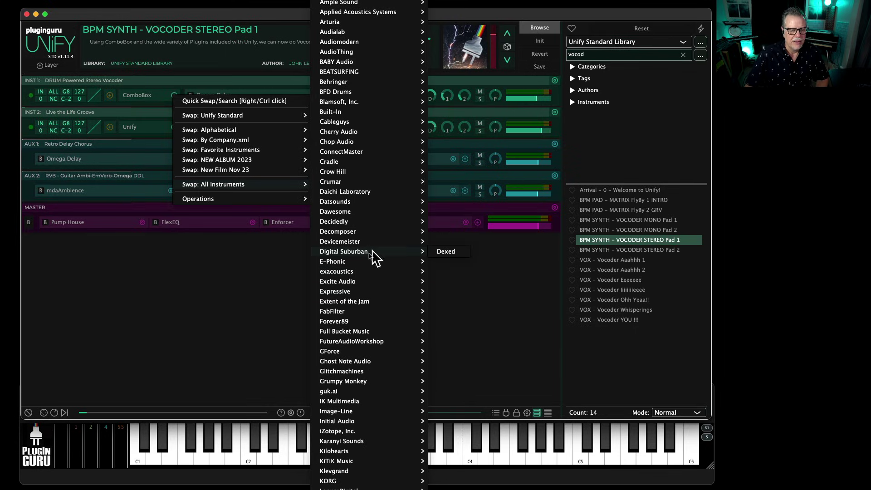
{"action": "left_click", "coordinate": [186, 251]}
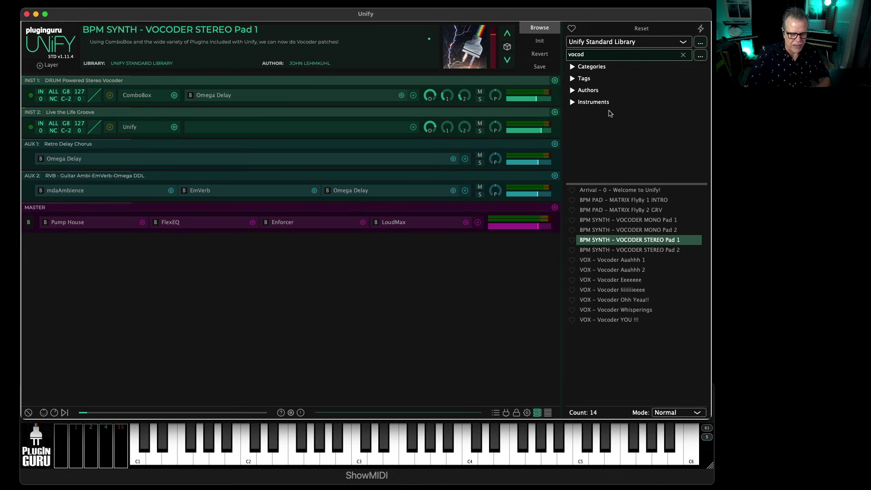
Open the library dropdown and scroll through the installed libraries, from Modern Cinema to PlugInGuru packs
{"action": "left_click", "coordinate": [644, 42]}
{"action": "scroll", "coordinate": [642, 87], "scroll_direction": "up", "scroll_amount": 5}
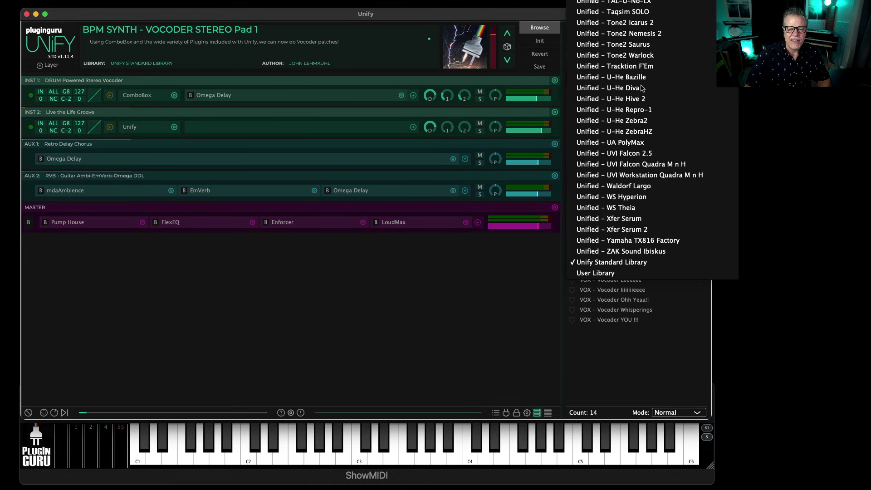
{"action": "scroll", "coordinate": [642, 88], "scroll_direction": "up", "scroll_amount": 15}
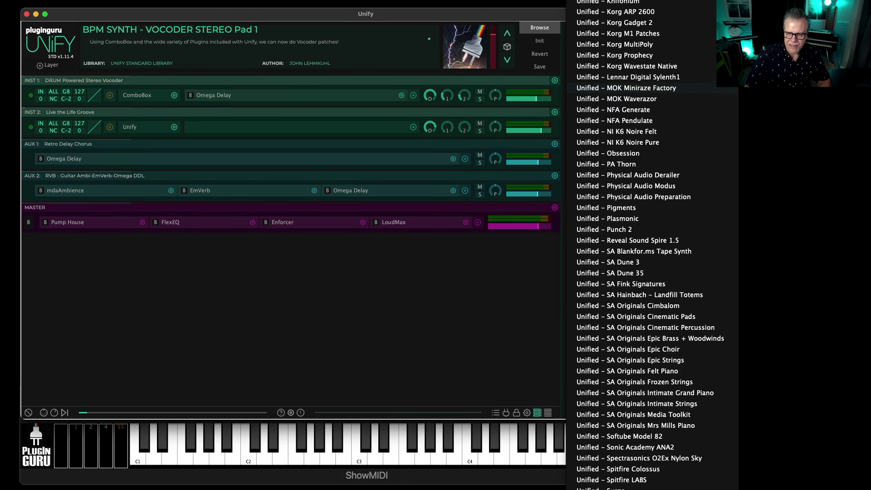
{"action": "scroll", "coordinate": [642, 87], "scroll_direction": "up", "scroll_amount": 15}
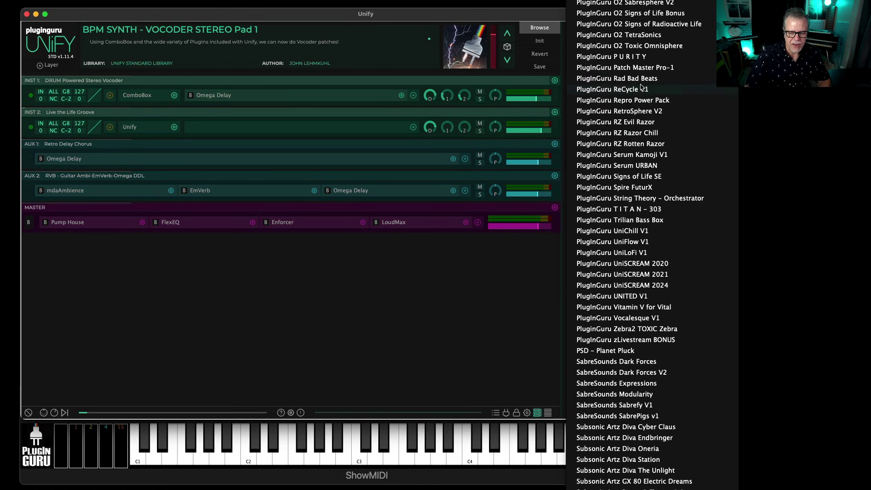
{"action": "scroll", "coordinate": [642, 88], "scroll_direction": "up", "scroll_amount": 15}
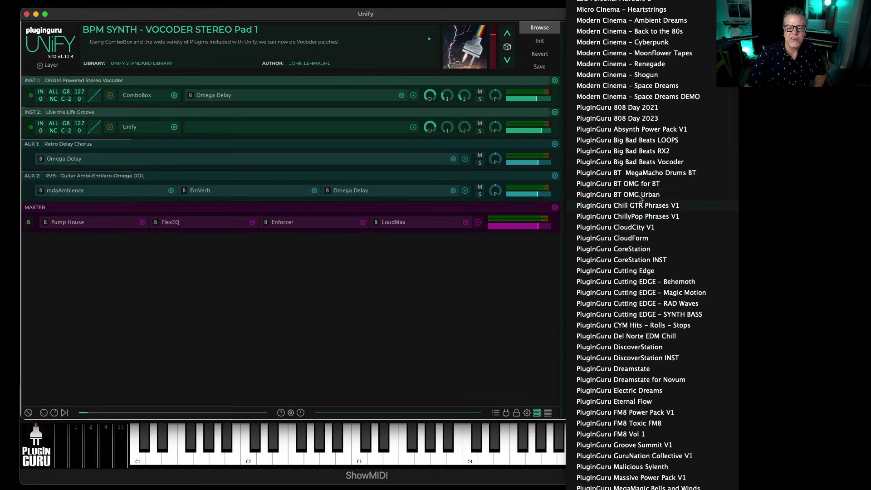
Select the PlugInGuru Cutting EDGE – Behemoth library and clear the search to list its presets
{"action": "left_click", "coordinate": [646, 281]}
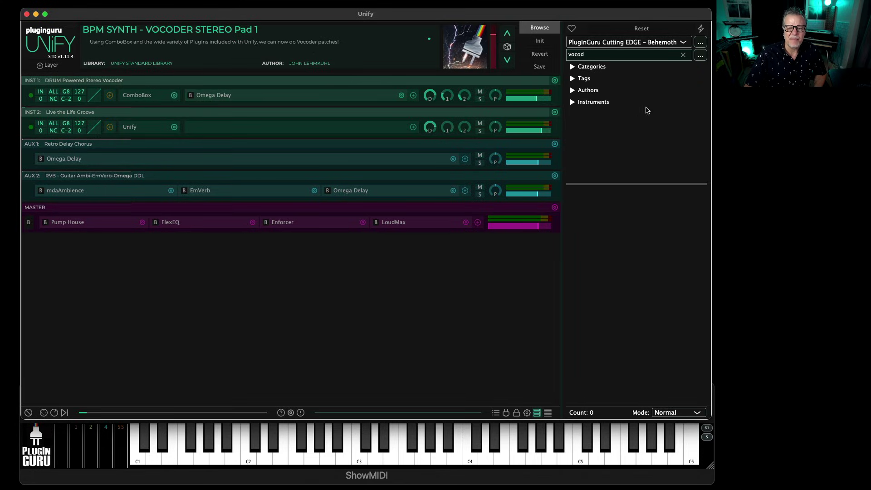
{"action": "left_click", "coordinate": [684, 55]}
{"action": "scroll", "coordinate": [627, 302], "scroll_direction": "down", "scroll_amount": 10}
{"action": "scroll", "coordinate": [628, 301], "scroll_direction": "down", "scroll_amount": 10}
{"action": "scroll", "coordinate": [629, 298], "scroll_direction": "down", "scroll_amount": 2}
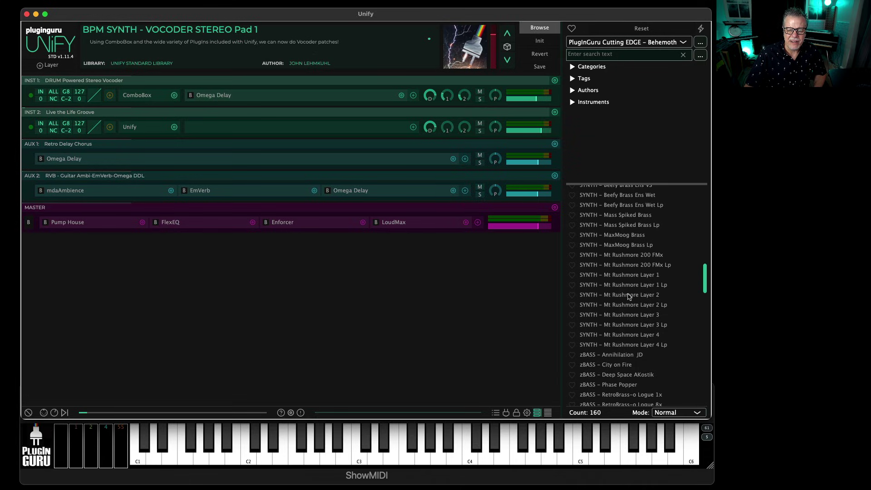
Audition SYNTH – Mt Rushmore Layer 4 and RetroBrass-o Logue 1x, then load zBASS – Scorpion Scorched
{"action": "left_click", "coordinate": [630, 335]}
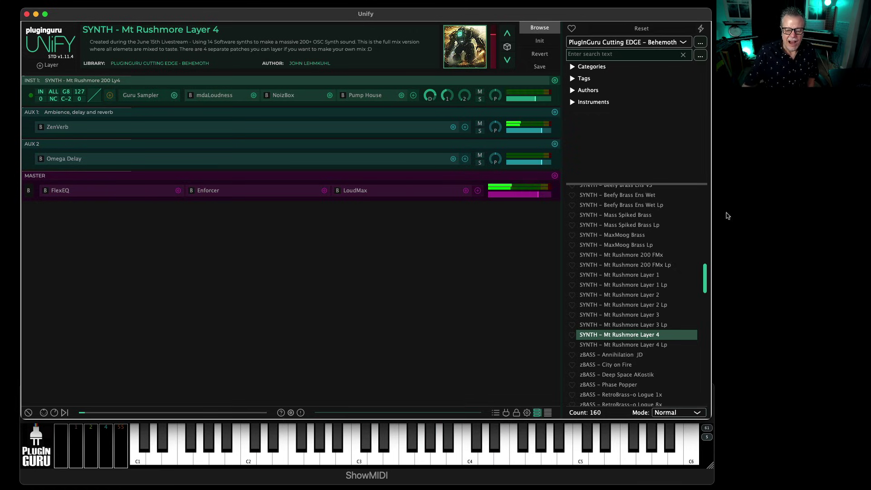
{"action": "key", "text": "Down"}
{"action": "key", "text": "Down"}
{"action": "key", "text": "Down"}
{"action": "key", "text": "Down"}
{"action": "key", "text": "Down"}
{"action": "key", "text": "Down"}
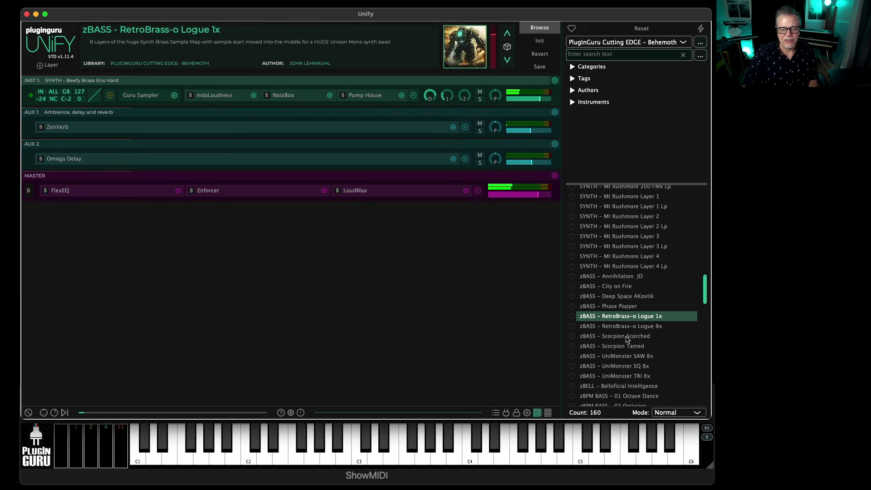
{"action": "left_click", "coordinate": [626, 338]}
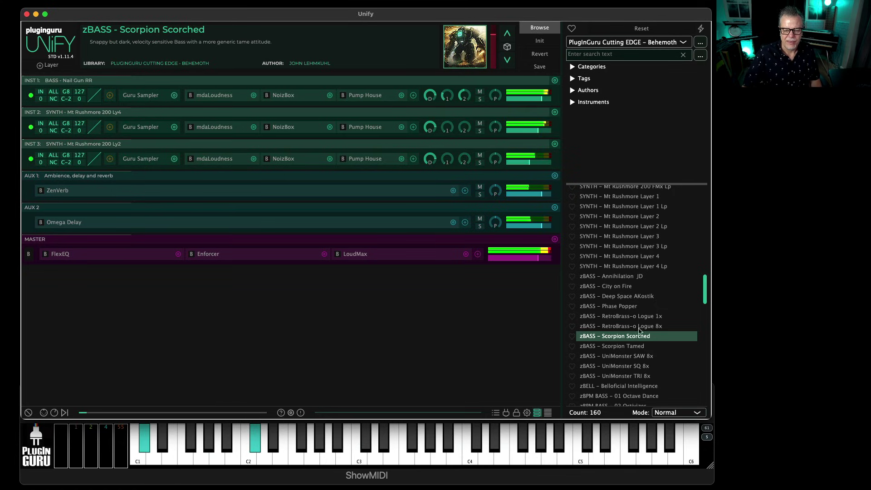
Switch to the PlugInGuru P U R I T Y library and load 000 – P U R I T Y – In the Zen Garden
{"action": "left_click", "coordinate": [640, 44]}
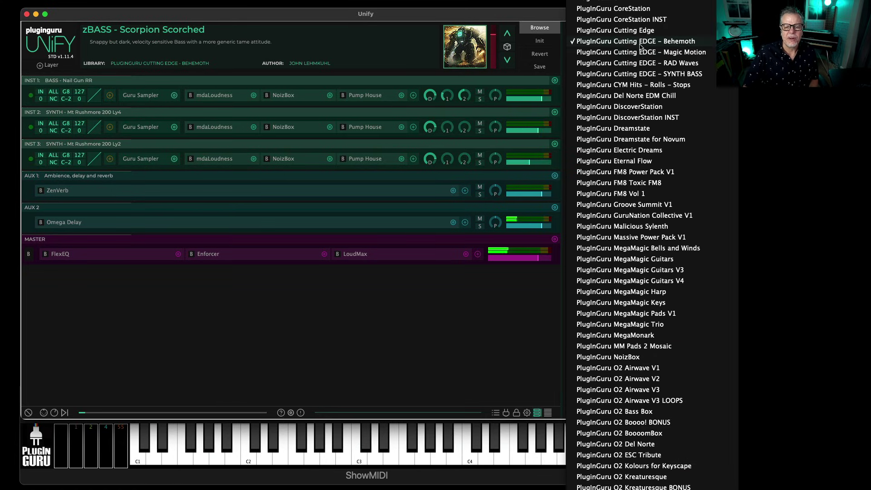
{"action": "scroll", "coordinate": [650, 352], "scroll_direction": "down", "scroll_amount": 10}
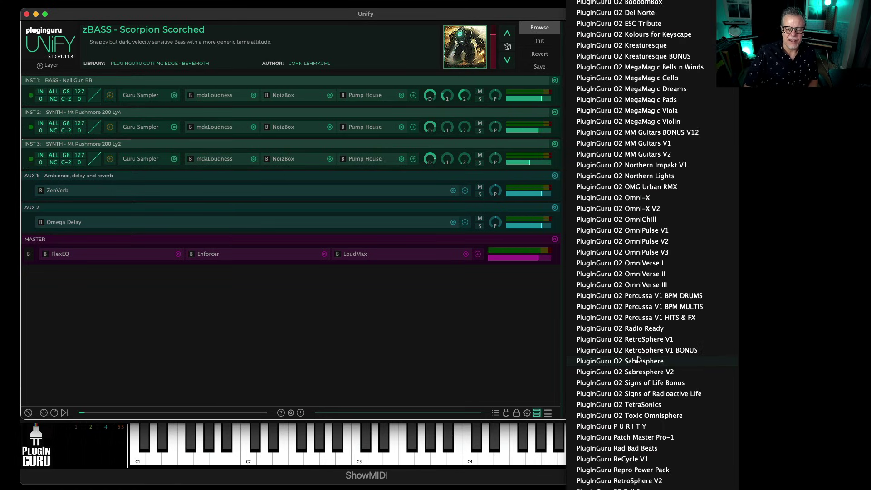
{"action": "left_click", "coordinate": [634, 426]}
{"action": "scroll", "coordinate": [703, 246], "scroll_direction": "up", "scroll_amount": 5}
{"action": "scroll", "coordinate": [682, 200], "scroll_direction": "up", "scroll_amount": 10}
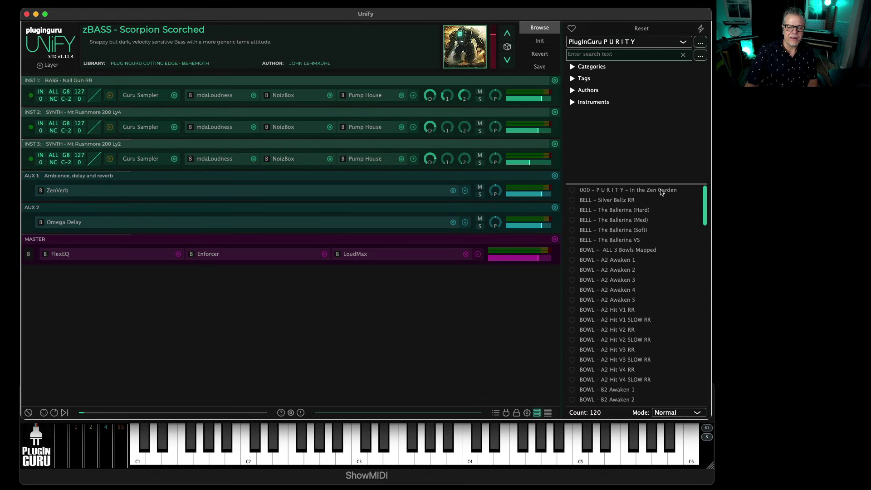
{"action": "left_click", "coordinate": [661, 189]}
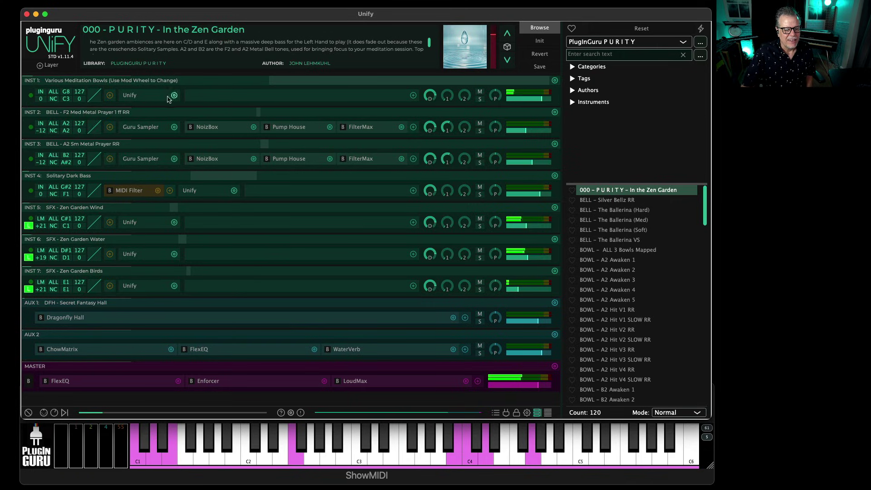
{"action": "left_click", "coordinate": [139, 97]}
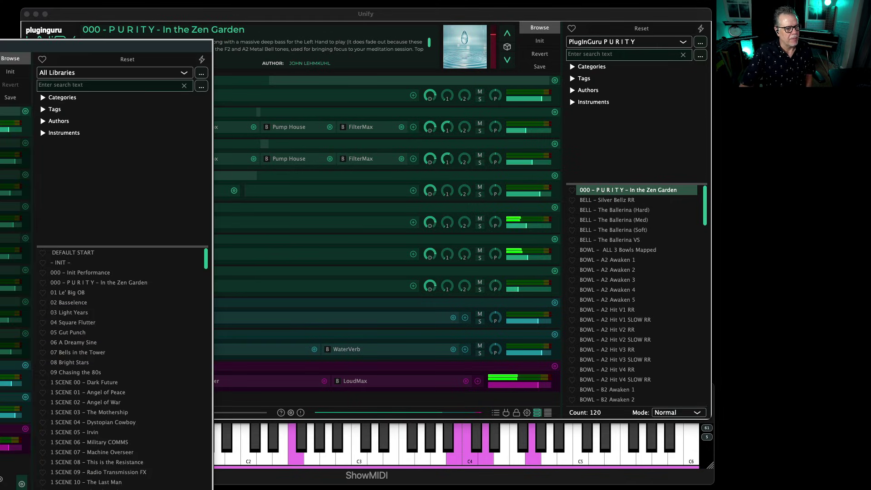
{"action": "left_click_drag", "start_coordinate": [1, 49], "coordinate": [631, 19]}
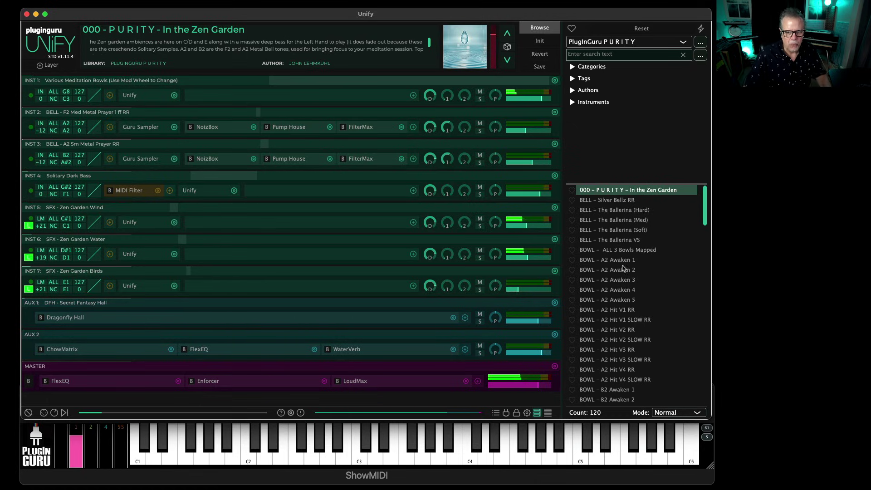
From the Modern Cinema – Ambient Dreams library, load BPM SEQ 05 – Azure State, then BPM SEQ 10 - Launch
{"action": "scroll", "coordinate": [605, 273], "scroll_direction": "down", "scroll_amount": 3}
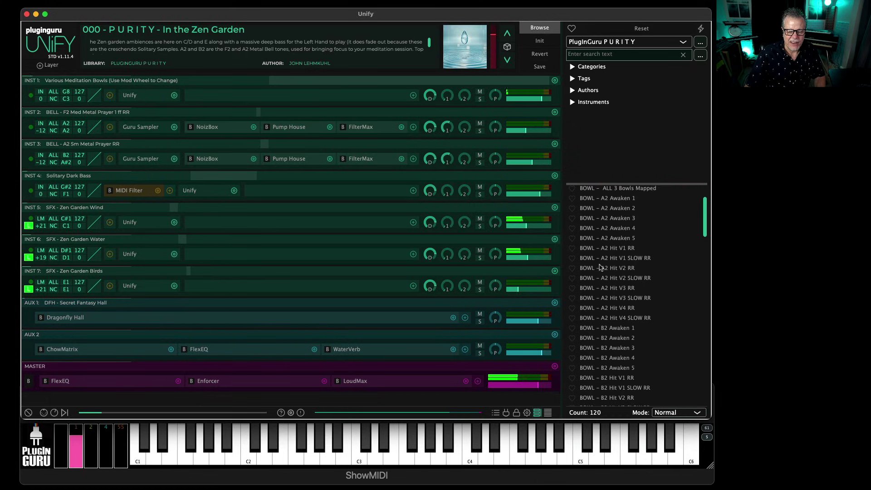
{"action": "left_click", "coordinate": [624, 40]}
{"action": "scroll", "coordinate": [618, 242], "scroll_direction": "up", "scroll_amount": 10}
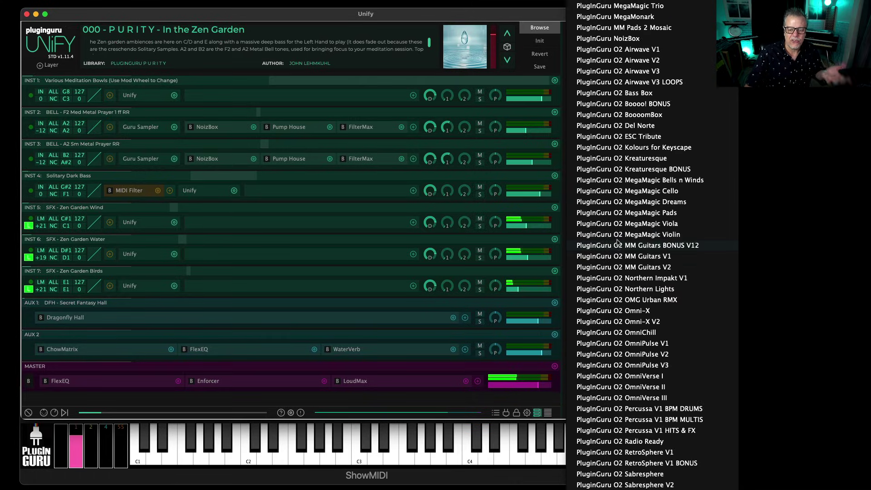
{"action": "scroll", "coordinate": [618, 242], "scroll_direction": "up", "scroll_amount": 5}
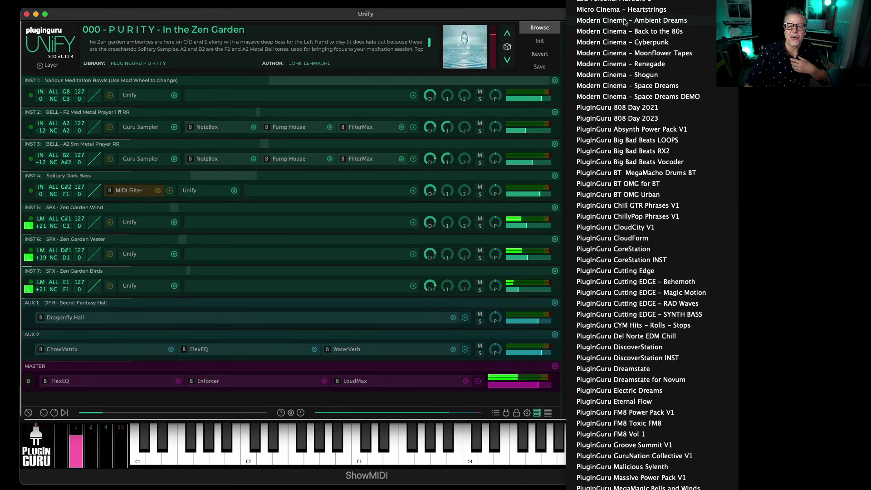
{"action": "key", "text": "Escape"}
{"action": "scroll", "coordinate": [658, 294], "scroll_direction": "down", "scroll_amount": 5}
{"action": "scroll", "coordinate": [649, 301], "scroll_direction": "up", "scroll_amount": 4}
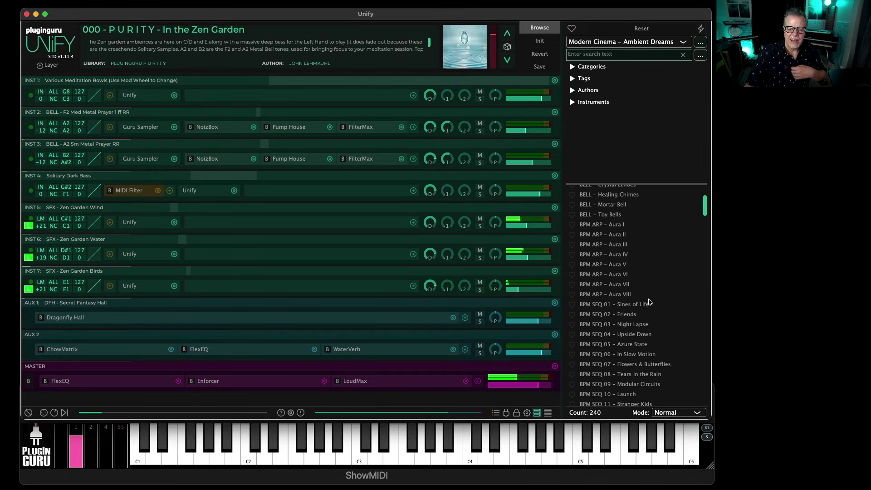
{"action": "left_click", "coordinate": [628, 345]}
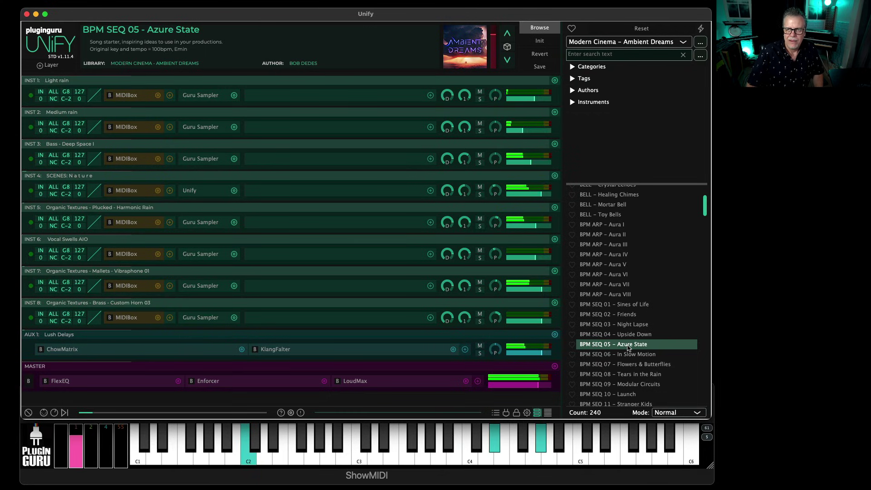
{"action": "scroll", "coordinate": [633, 315], "scroll_direction": "down", "scroll_amount": 1}
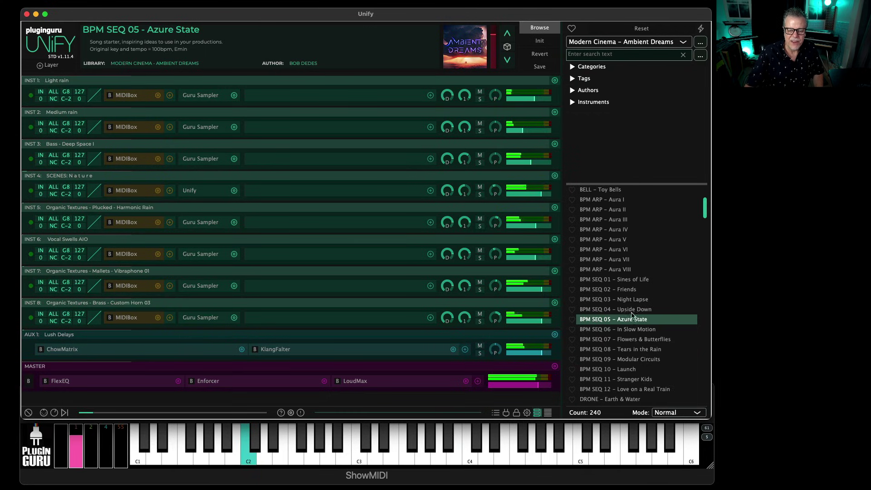
{"action": "left_click", "coordinate": [626, 370]}
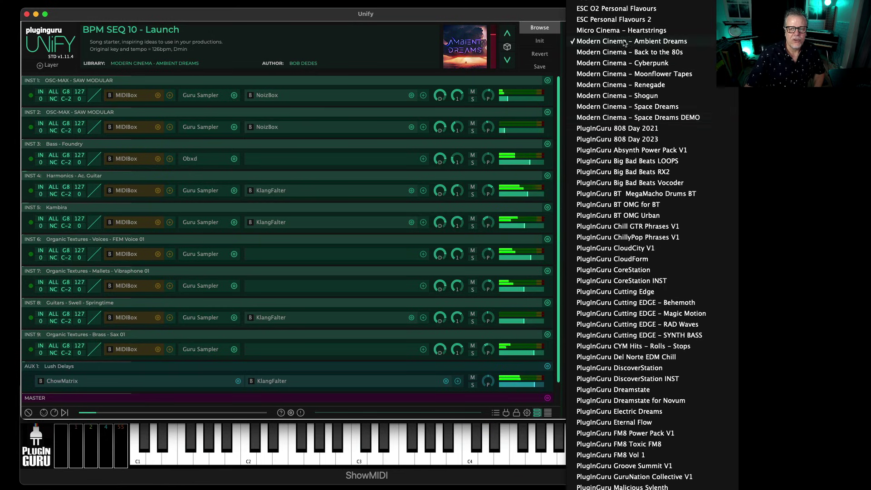
Switch to Firefox and view the Unify (Standard Edition) product page
{"action": "scroll", "coordinate": [604, 240], "scroll_direction": "down", "scroll_amount": 5}
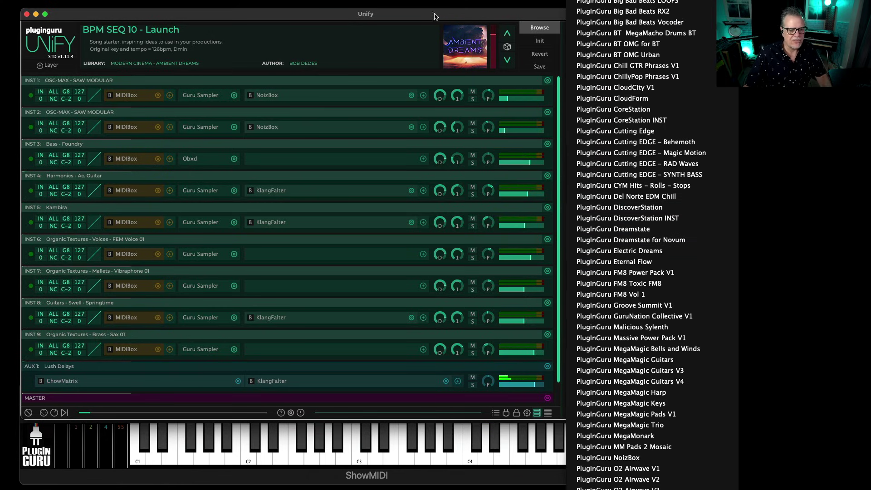
{"action": "key", "text": "super+Tab"}
{"action": "key", "text": "super+Tab"}
{"action": "key", "text": "super+Tab"}
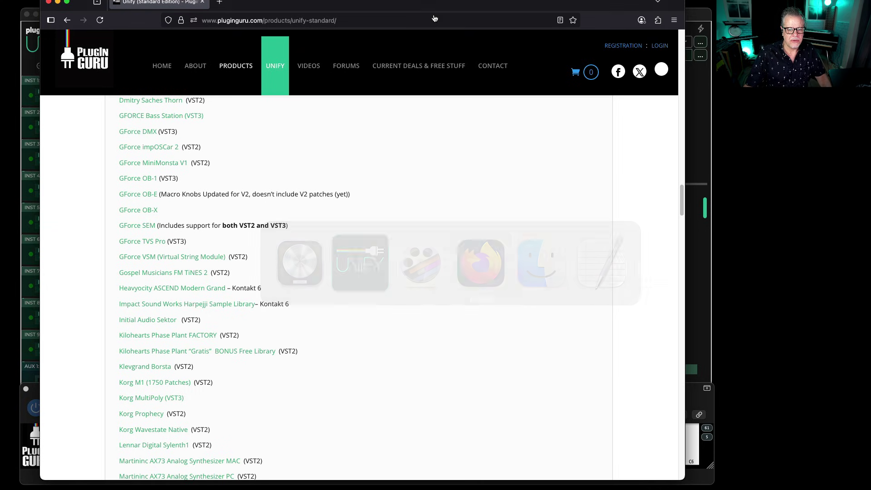
{"action": "scroll", "coordinate": [278, 188], "scroll_direction": "up", "scroll_amount": 20}
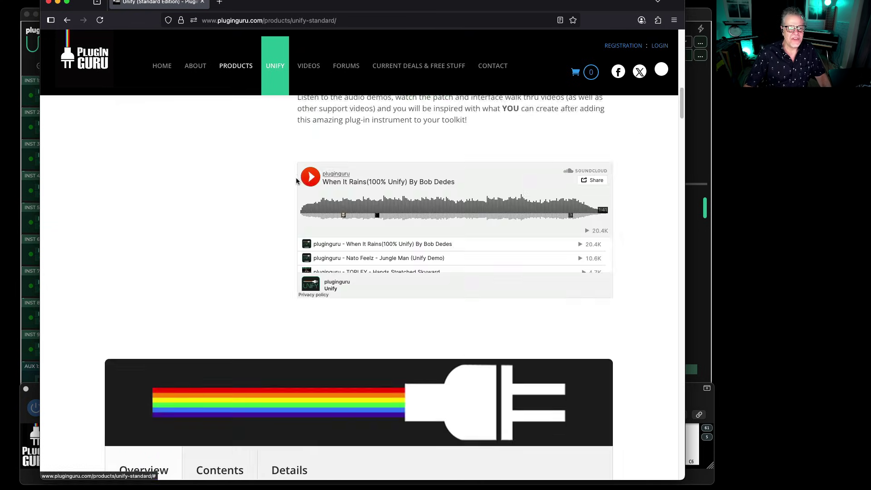
{"action": "scroll", "coordinate": [304, 180], "scroll_direction": "up", "scroll_amount": 2}
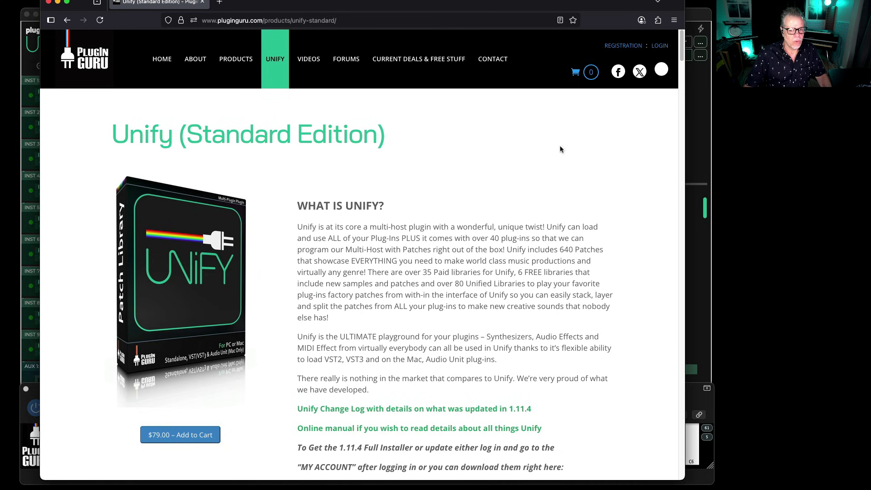
Bring Unify forward and load BASS - A49 Stikk Bass from the Unified – Korg Prophecy library
{"action": "left_click", "coordinate": [702, 20]}
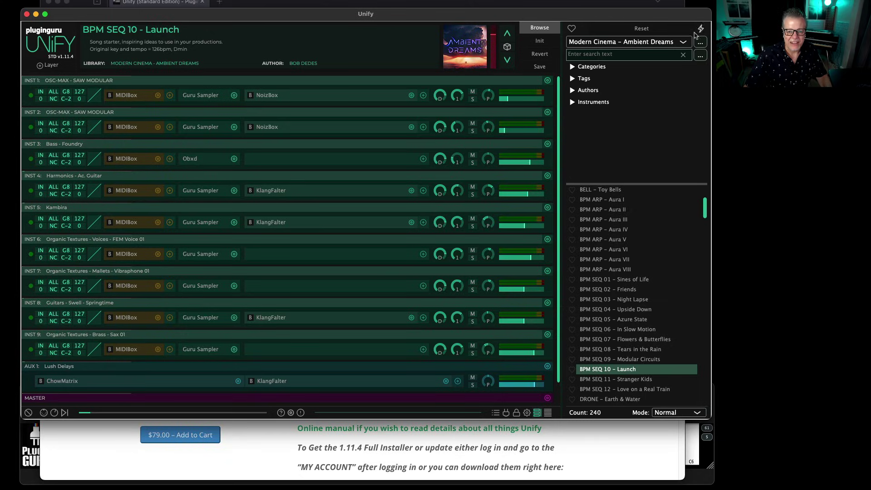
{"action": "left_click", "coordinate": [629, 45]}
{"action": "scroll", "coordinate": [636, 386], "scroll_direction": "down", "scroll_amount": 15}
{"action": "scroll", "coordinate": [633, 345], "scroll_direction": "down", "scroll_amount": 12}
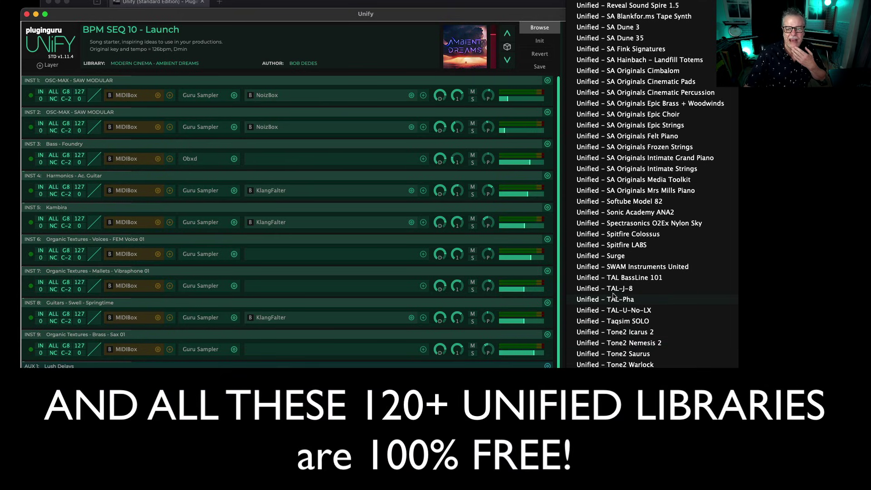
{"action": "scroll", "coordinate": [631, 323], "scroll_direction": "up", "scroll_amount": 12}
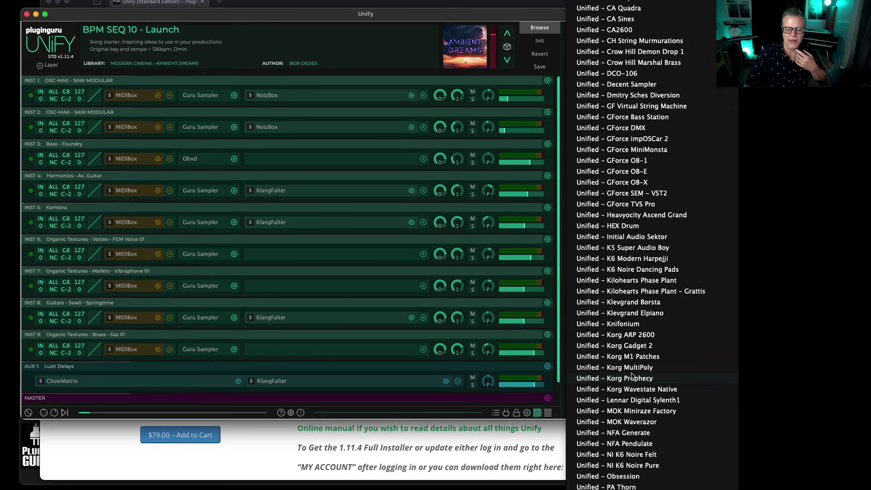
{"action": "left_click", "coordinate": [634, 379]}
{"action": "scroll", "coordinate": [621, 319], "scroll_direction": "down", "scroll_amount": 5}
{"action": "scroll", "coordinate": [622, 320], "scroll_direction": "up", "scroll_amount": 4}
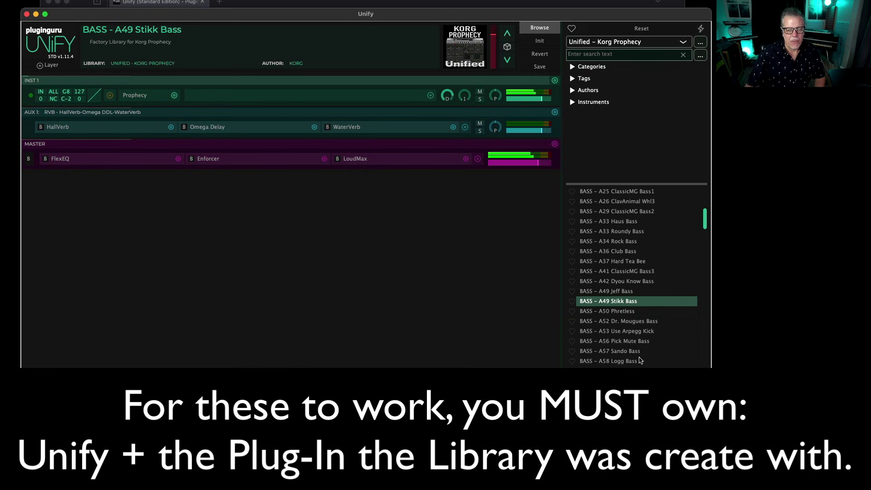
{"action": "left_click", "coordinate": [628, 43]}
{"action": "scroll", "coordinate": [649, 245], "scroll_direction": "down", "scroll_amount": 10}
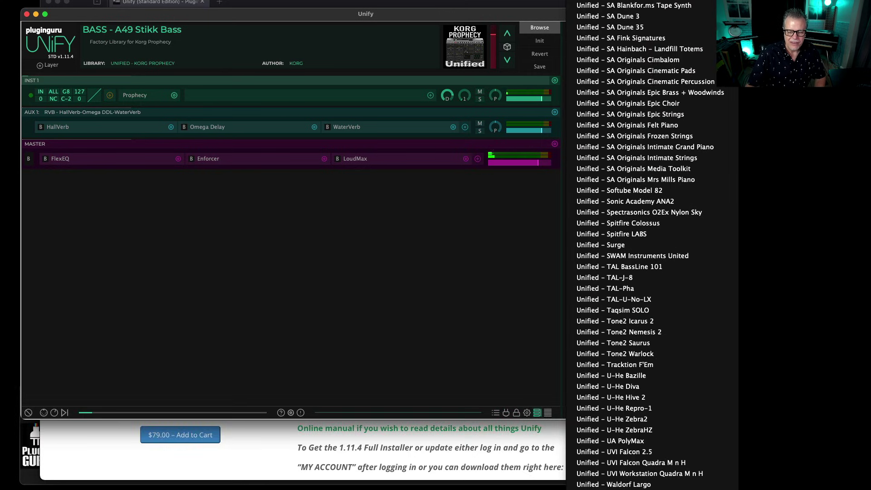
Set loading Mode to Unify layer and add Serum 2's Basist, Acid Bass Toolbox and Club - Candy
{"action": "left_click", "coordinate": [663, 358]}
{"action": "left_click", "coordinate": [684, 413]}
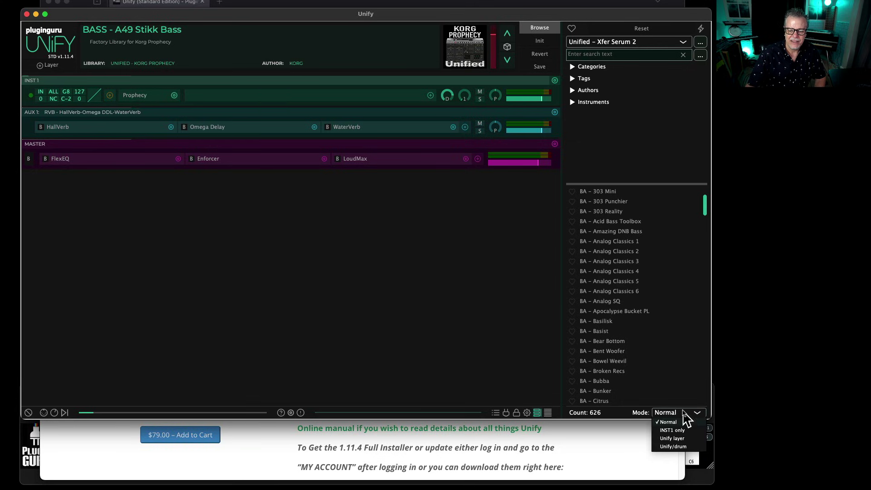
{"action": "left_click", "coordinate": [673, 438]}
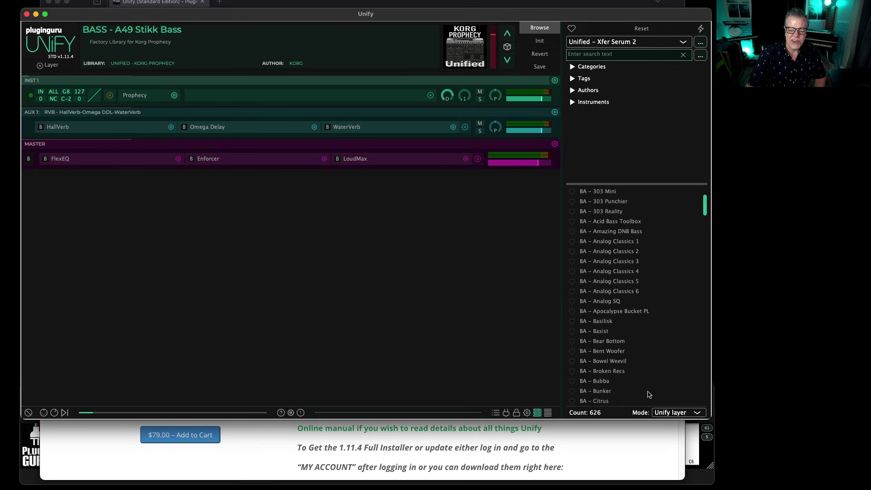
{"action": "left_click", "coordinate": [606, 332]}
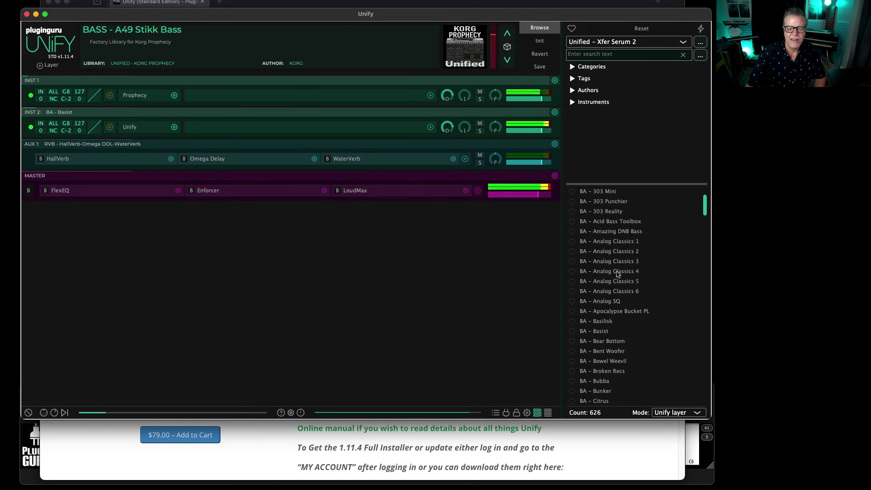
{"action": "left_click", "coordinate": [616, 222]}
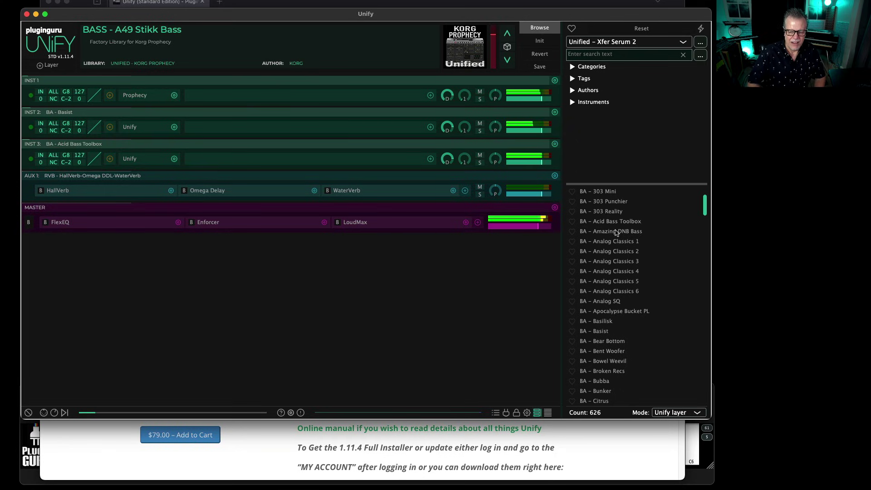
{"action": "scroll", "coordinate": [608, 318], "scroll_direction": "down", "scroll_amount": 3}
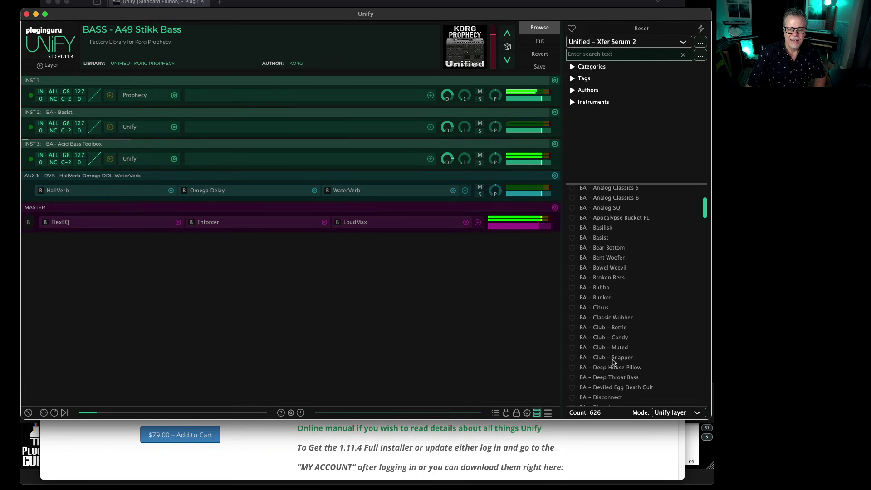
{"action": "scroll", "coordinate": [612, 358], "scroll_direction": "down", "scroll_amount": 1}
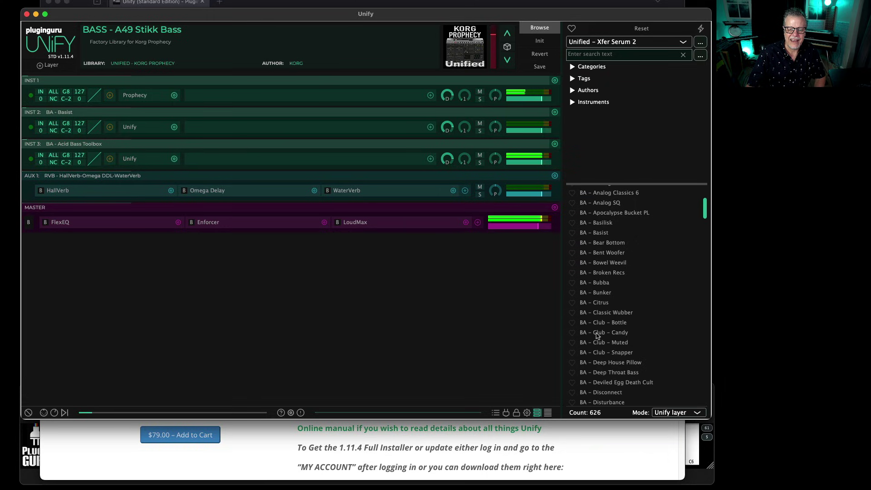
{"action": "double_click", "coordinate": [604, 333]}
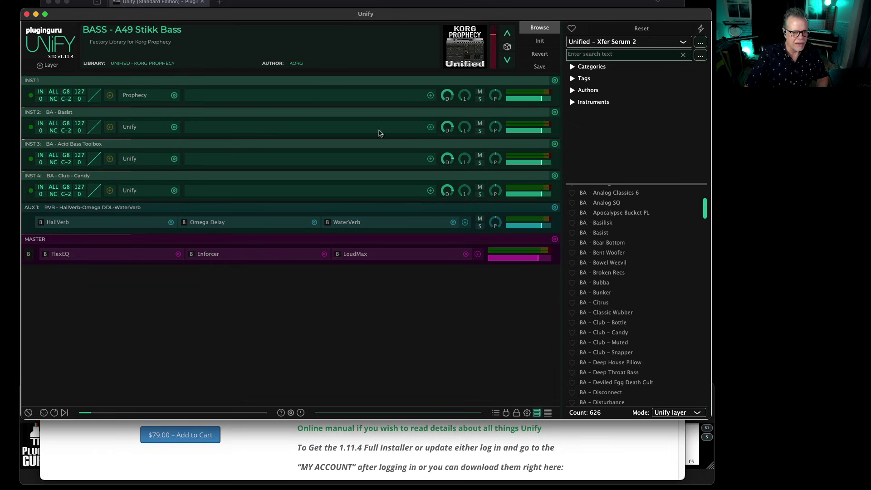
Add Zebra2's BASS – HS The Bends and BASS – HS Zebra as further layers
{"action": "left_click", "coordinate": [609, 42]}
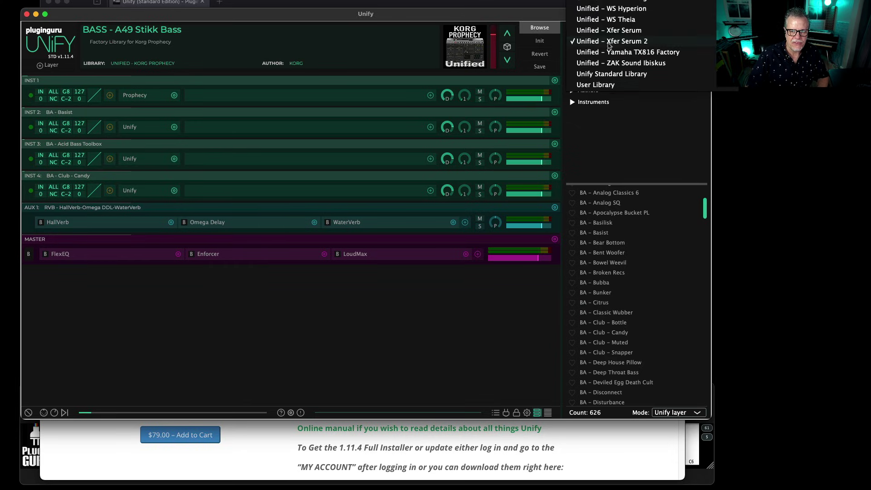
{"action": "scroll", "coordinate": [658, 75], "scroll_direction": "up", "scroll_amount": 5}
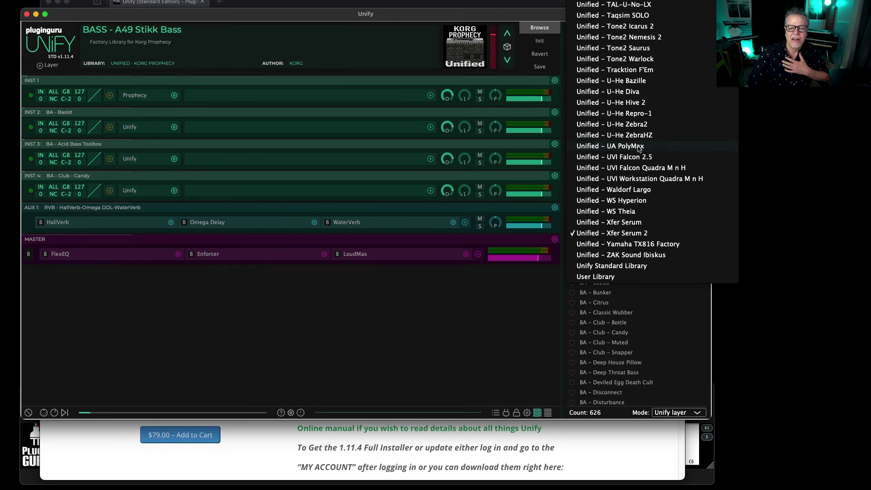
{"action": "left_click", "coordinate": [629, 124]}
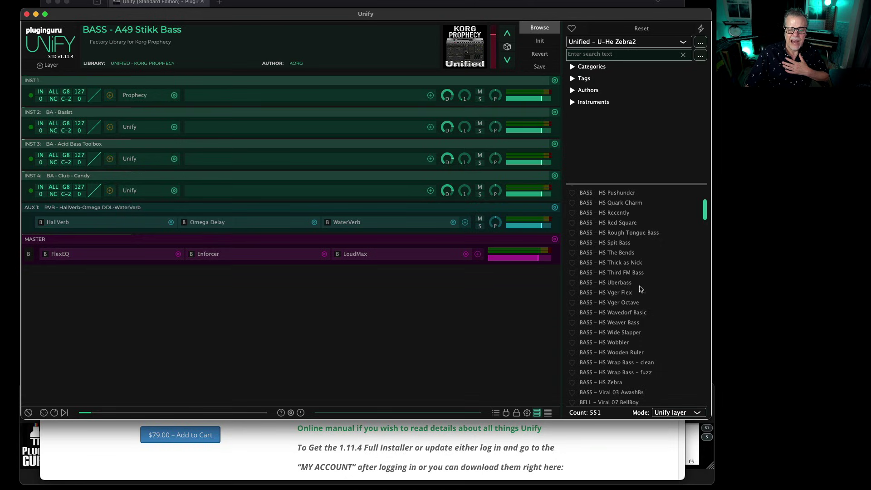
{"action": "double_click", "coordinate": [619, 253]}
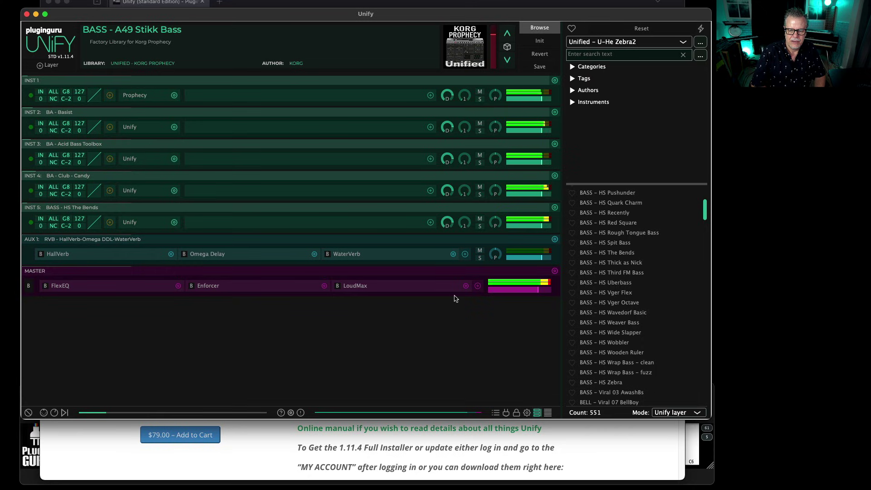
{"action": "scroll", "coordinate": [638, 312], "scroll_direction": "down", "scroll_amount": 3}
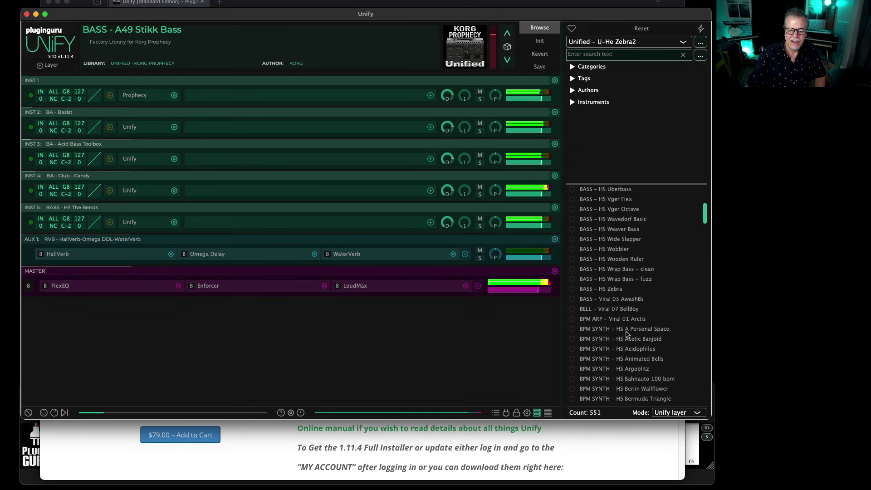
{"action": "double_click", "coordinate": [615, 290]}
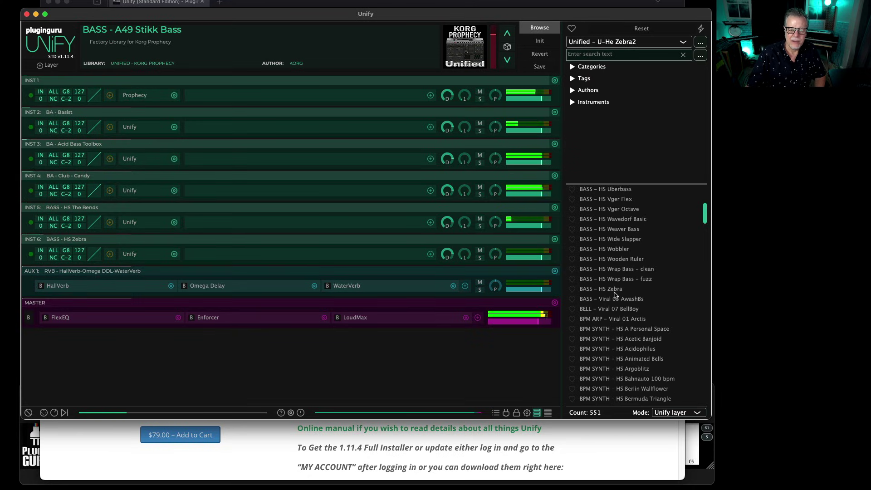
Layer BASS – HS Wobbler, then Plasmonic's BPM PLUCK – Paradize onto the patch
{"action": "double_click", "coordinate": [617, 250]}
{"action": "scroll", "coordinate": [616, 245], "scroll_direction": "up", "scroll_amount": 3}
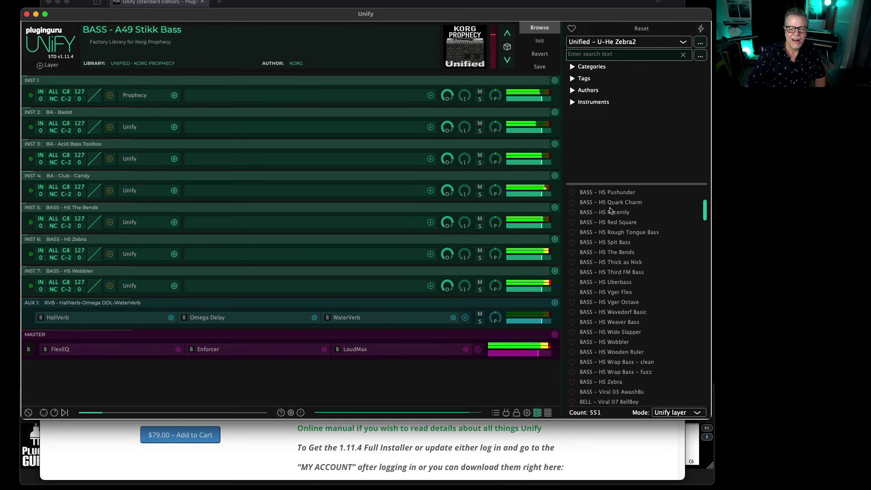
{"action": "left_click", "coordinate": [625, 42]}
{"action": "scroll", "coordinate": [631, 136], "scroll_direction": "up", "scroll_amount": 10}
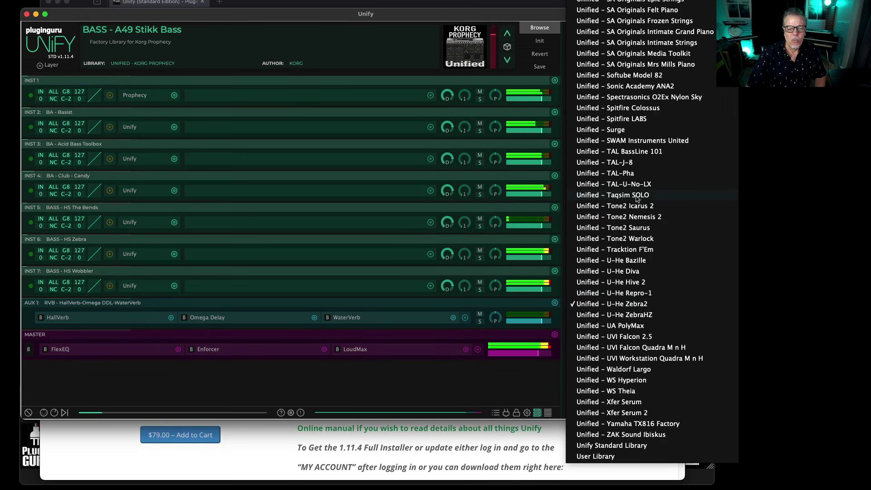
{"action": "scroll", "coordinate": [631, 208], "scroll_direction": "up", "scroll_amount": 5}
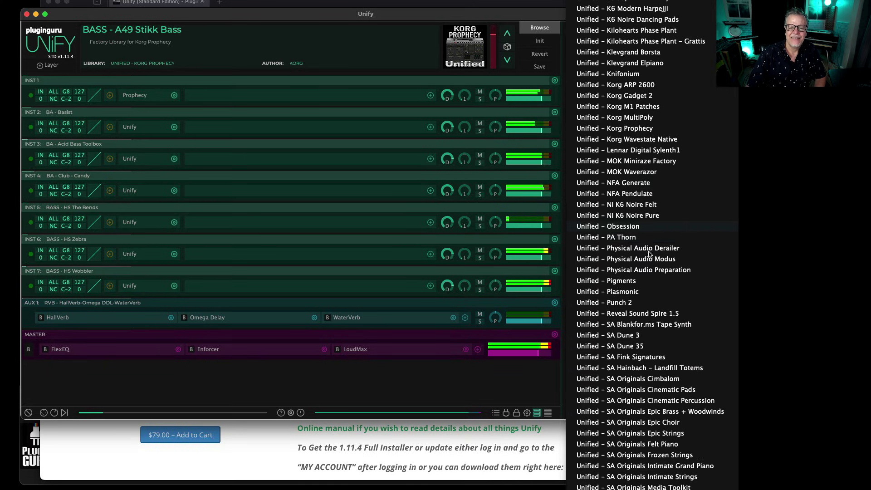
{"action": "left_click", "coordinate": [626, 292]}
{"action": "double_click", "coordinate": [633, 282]}
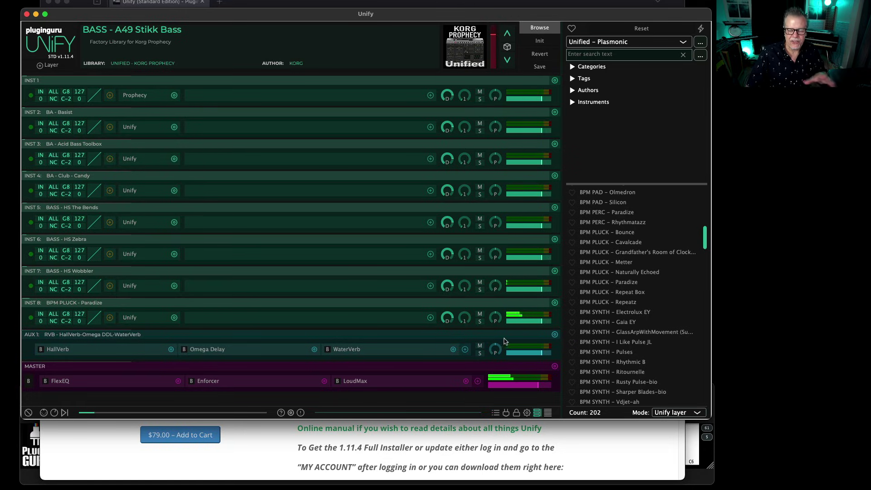
Look through the library list, then bring the PlugInGuru web page to the front
{"action": "left_click", "coordinate": [624, 42]}
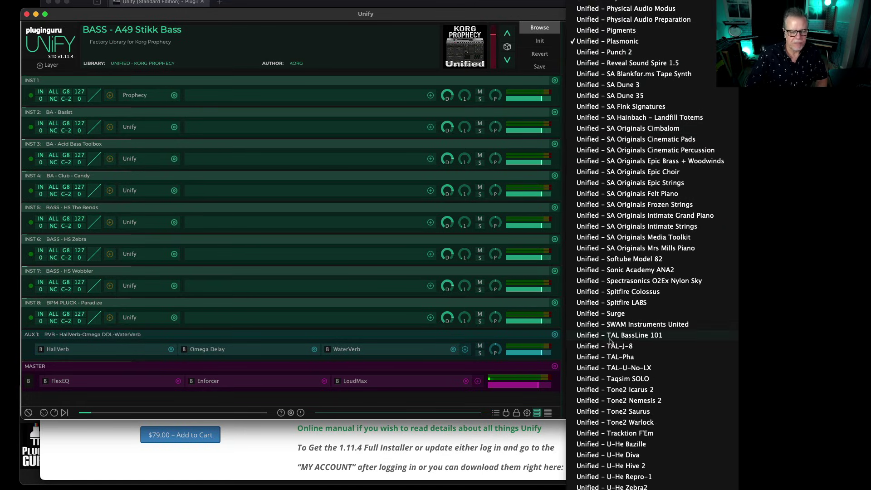
{"action": "scroll", "coordinate": [641, 379], "scroll_direction": "down", "scroll_amount": 3}
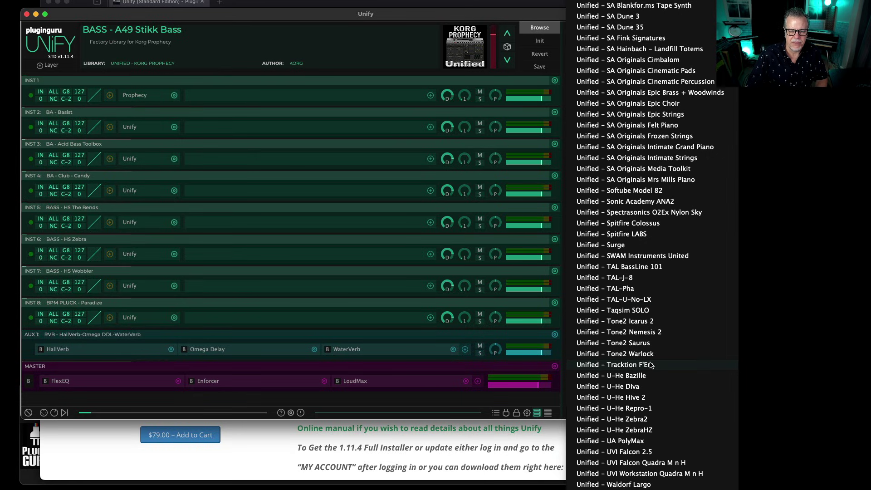
{"action": "scroll", "coordinate": [651, 365], "scroll_direction": "up", "scroll_amount": 20}
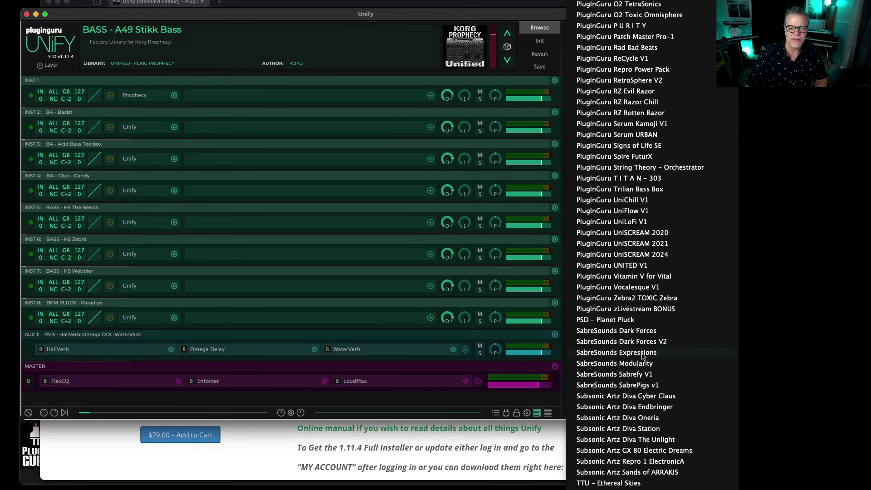
{"action": "scroll", "coordinate": [641, 355], "scroll_direction": "down", "scroll_amount": 20}
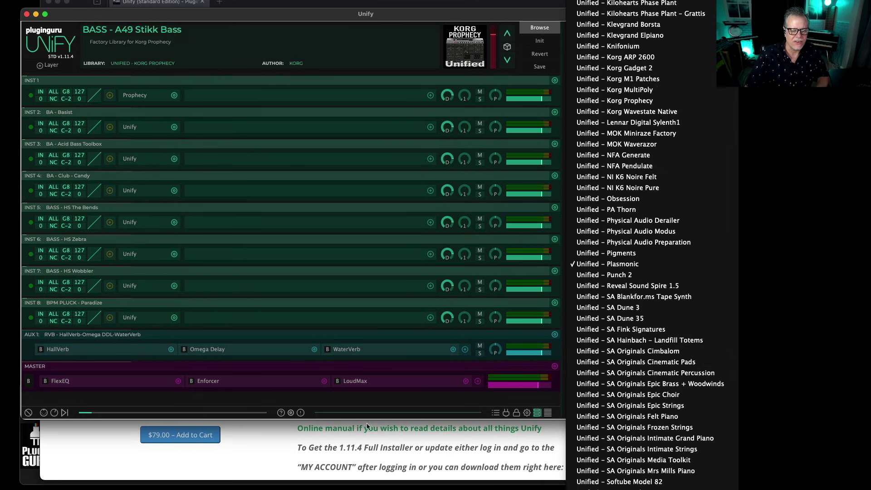
{"action": "left_click", "coordinate": [240, 461]}
Scroll down the PlugInGuru page, then bring the Unify window back in front
{"action": "scroll", "coordinate": [412, 320], "scroll_direction": "down", "scroll_amount": 10}
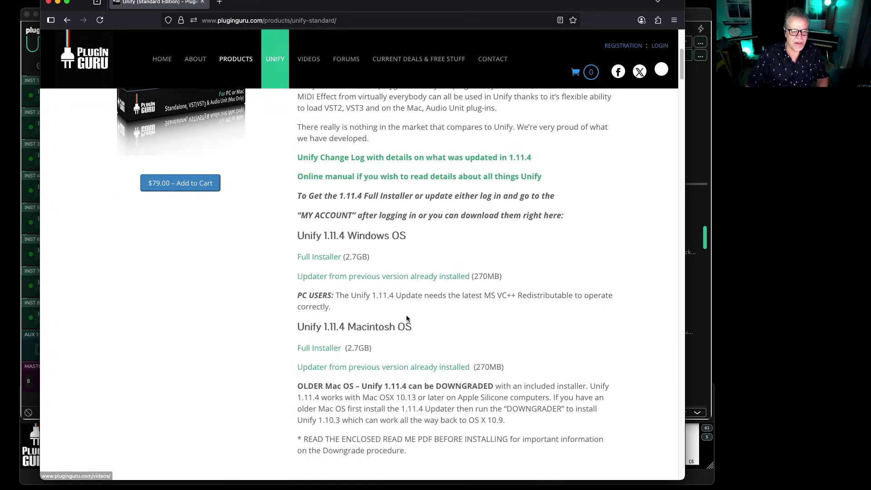
{"action": "scroll", "coordinate": [412, 320], "scroll_direction": "down", "scroll_amount": 20}
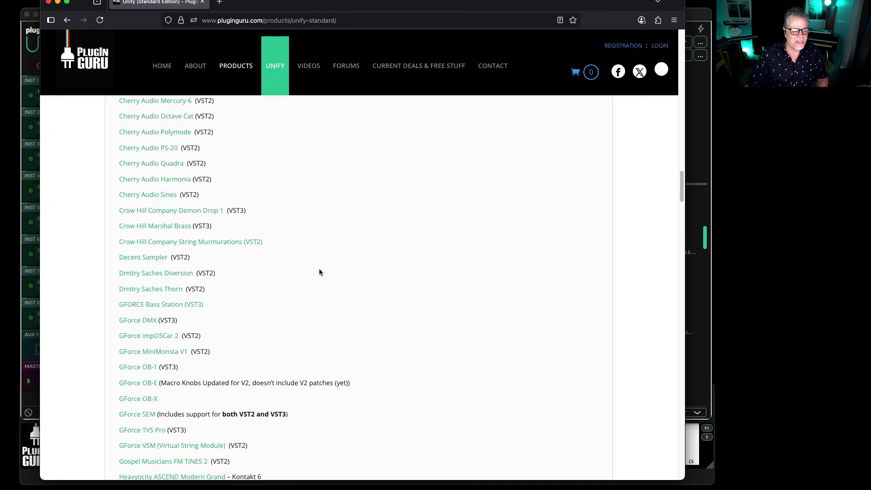
{"action": "scroll", "coordinate": [233, 334], "scroll_direction": "down", "scroll_amount": 10}
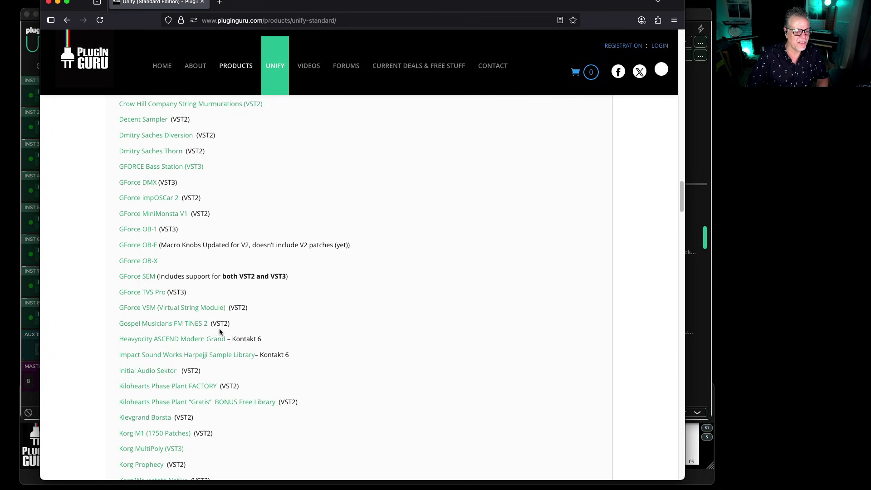
{"action": "scroll", "coordinate": [240, 320], "scroll_direction": "down", "scroll_amount": 1}
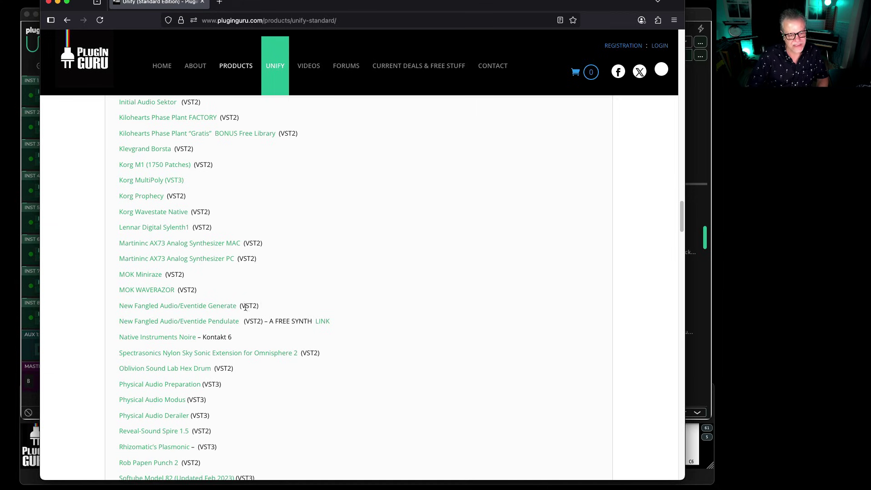
{"action": "left_click", "coordinate": [694, 146]}
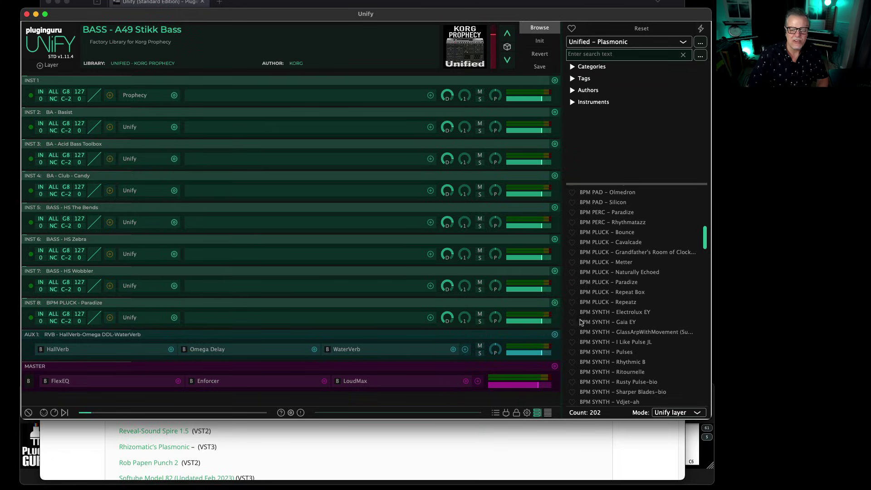
Open the Known Plug-ins list and shrink the Unify window to reveal the web page
{"action": "left_click", "coordinate": [506, 413]}
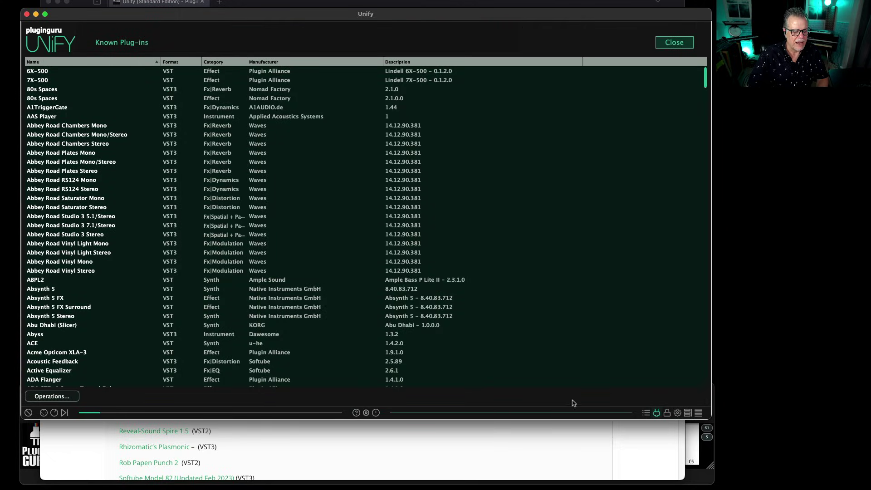
{"action": "left_click", "coordinate": [64, 396]}
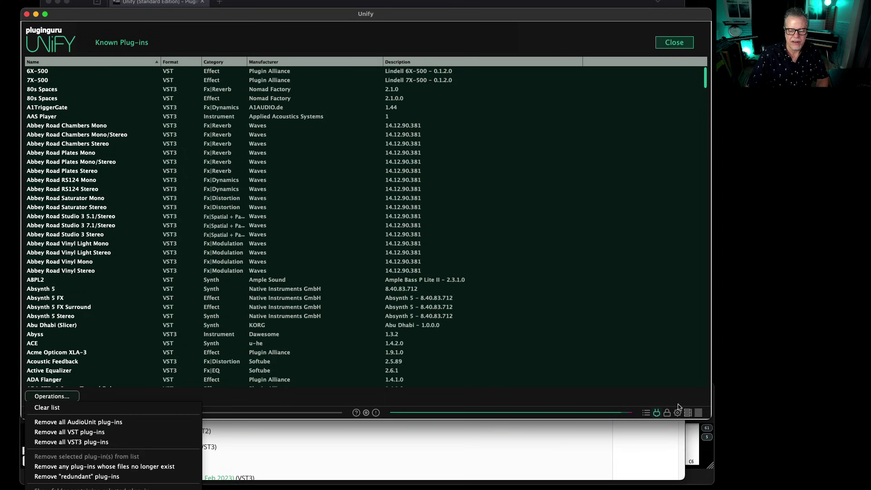
{"action": "left_click", "coordinate": [689, 413]}
{"action": "left_click", "coordinate": [698, 344]}
{"action": "left_click_drag", "start_coordinate": [713, 413], "coordinate": [712, 310]}
Browse the VST folder to Oddity3.vst for scanning, cancel, enlarge the window, and return to the browser
{"action": "left_click", "coordinate": [48, 289]}
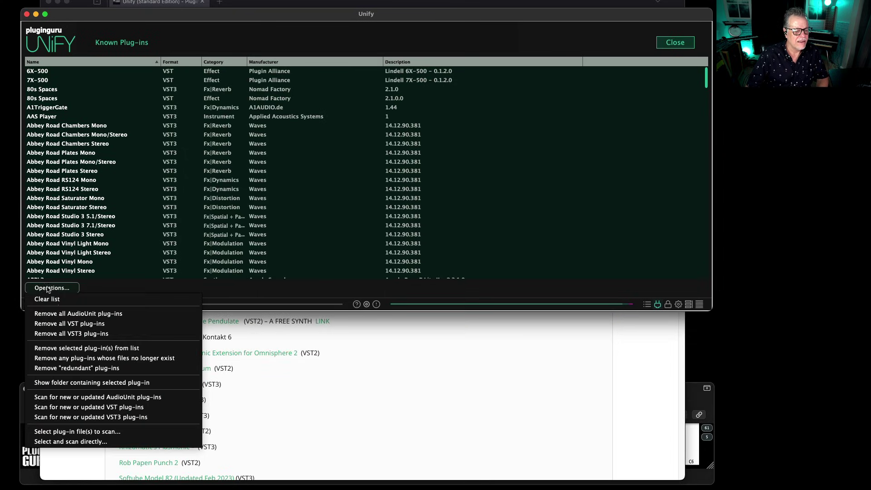
{"action": "left_click", "coordinate": [92, 431]}
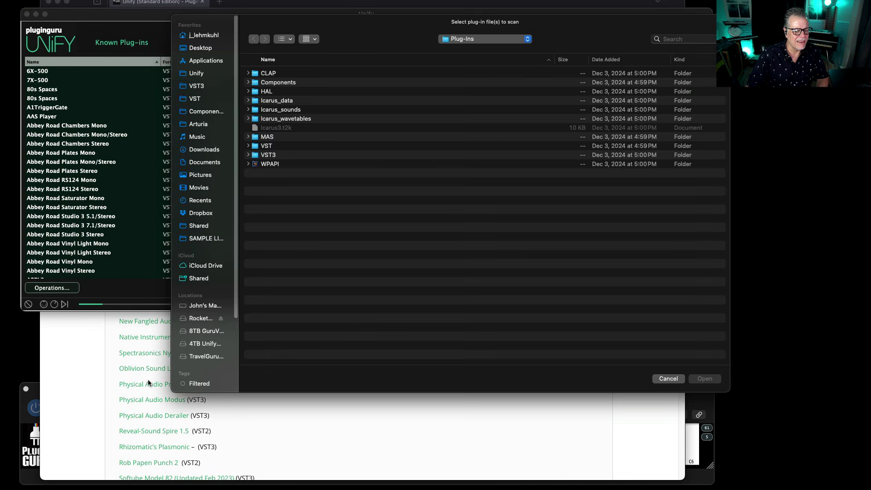
{"action": "double_click", "coordinate": [272, 148]}
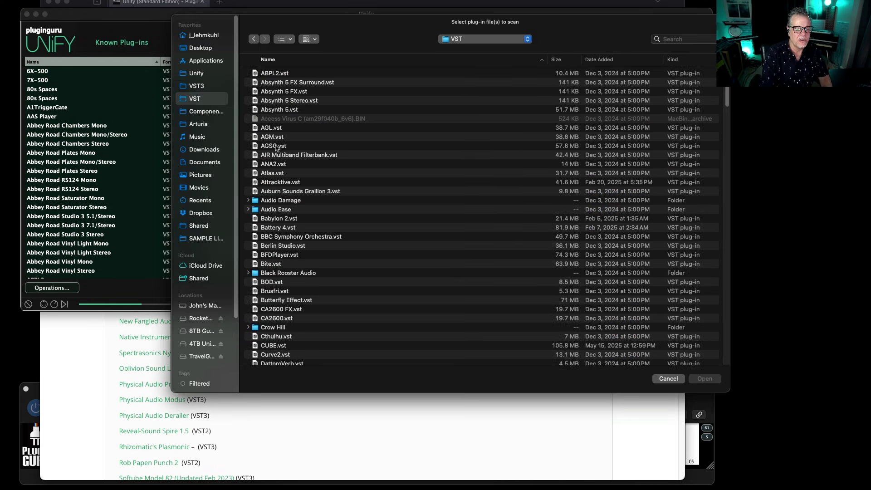
{"action": "key", "text": "Down"}
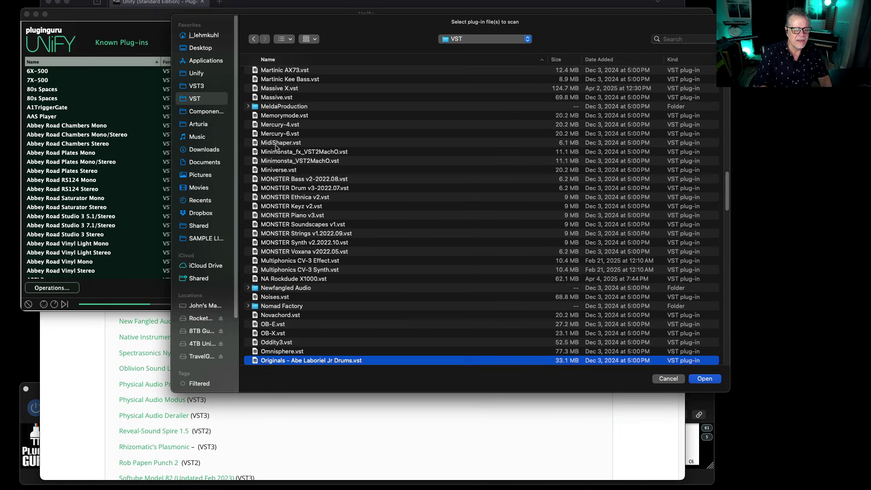
{"action": "key", "text": "Down"}
{"action": "key", "text": "Down"}
{"action": "key", "text": "Down"}
{"action": "key", "text": "Down"}
{"action": "key", "text": "Up"}
{"action": "key", "text": "Up"}
{"action": "key", "text": "Up"}
{"action": "key", "text": "Up"}
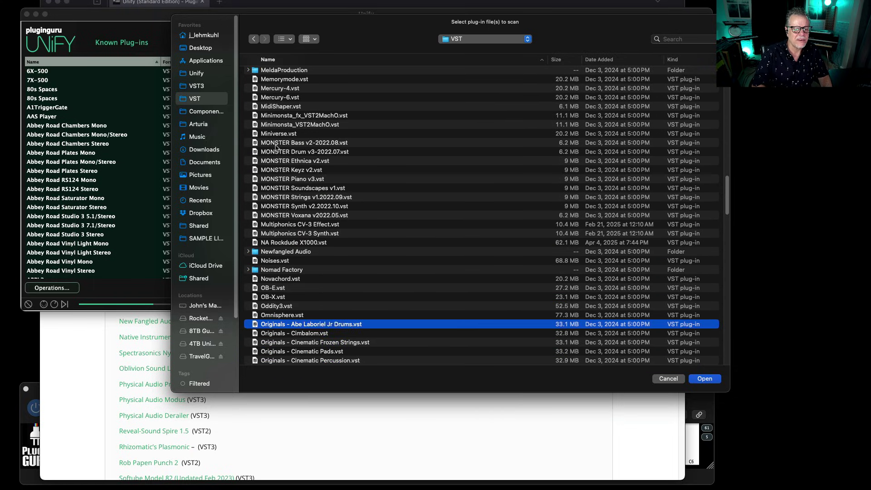
{"action": "key", "text": "Up"}
{"action": "key", "text": "Up"}
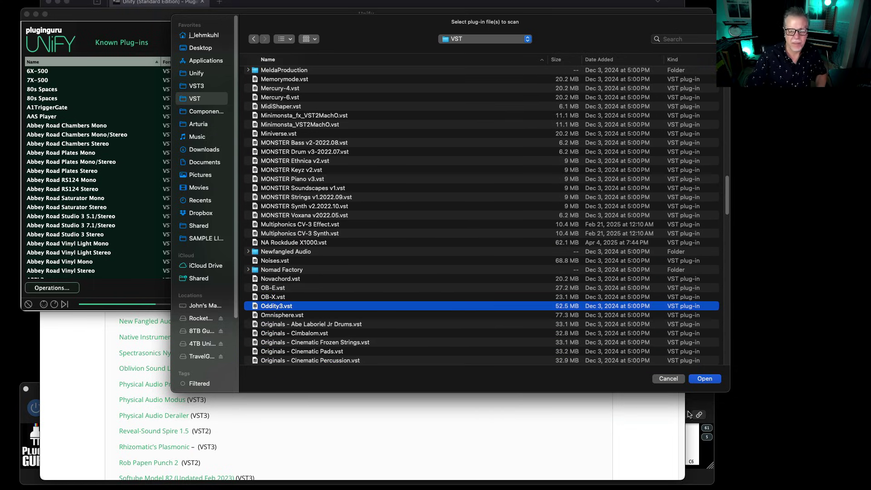
{"action": "left_click", "coordinate": [669, 378]}
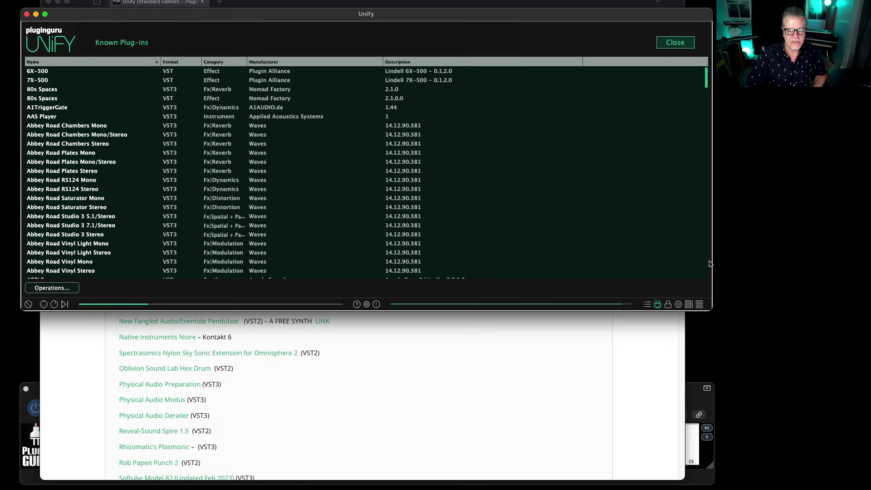
{"action": "left_click_drag", "start_coordinate": [709, 307], "coordinate": [708, 417]}
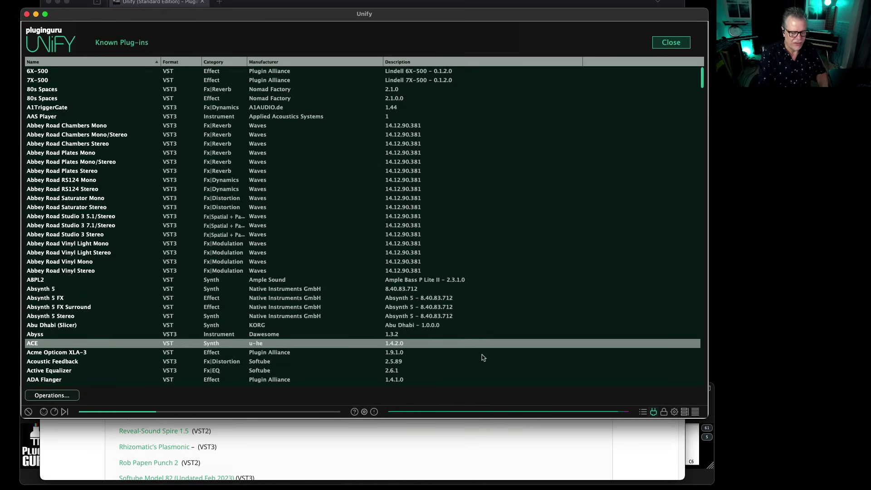
{"action": "left_click", "coordinate": [415, 421]}
Open CURRENT DEALS & FREE STUFF and browse offerings like Cloudform for Unify and UniSCREAM 2024
{"action": "scroll", "coordinate": [415, 415], "scroll_direction": "up", "scroll_amount": 5}
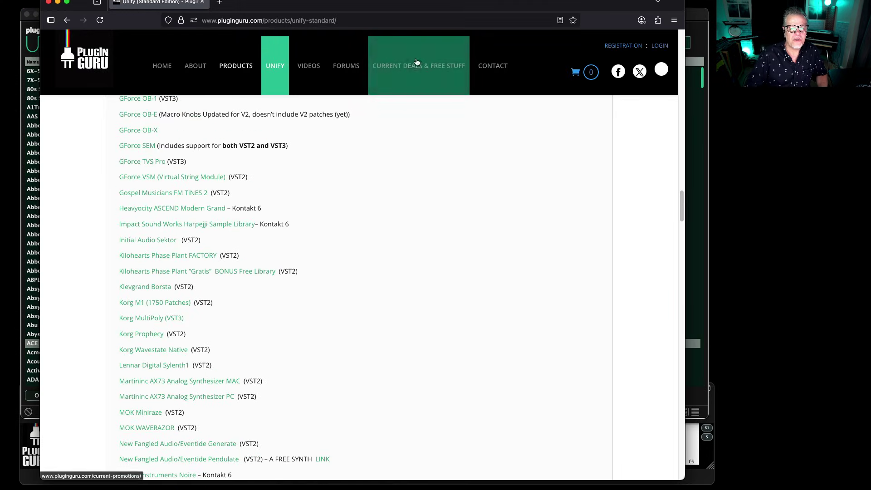
{"action": "left_click", "coordinate": [453, 69]}
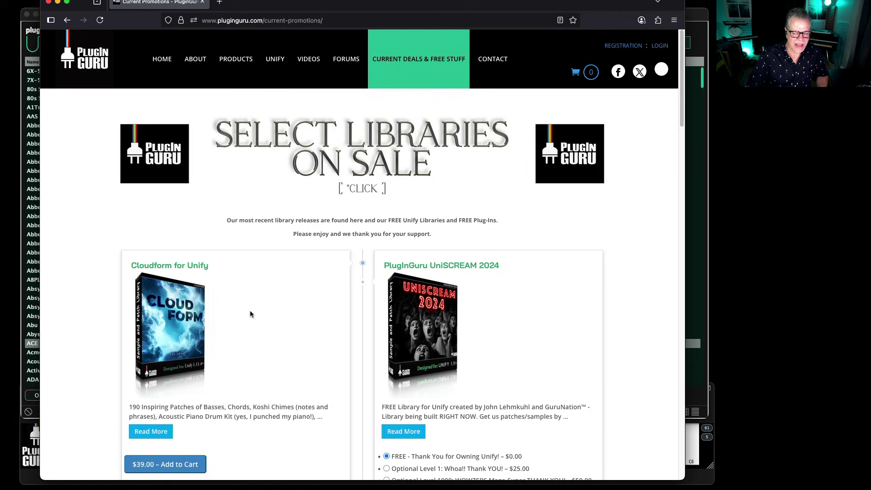
{"action": "scroll", "coordinate": [227, 307], "scroll_direction": "down", "scroll_amount": 2}
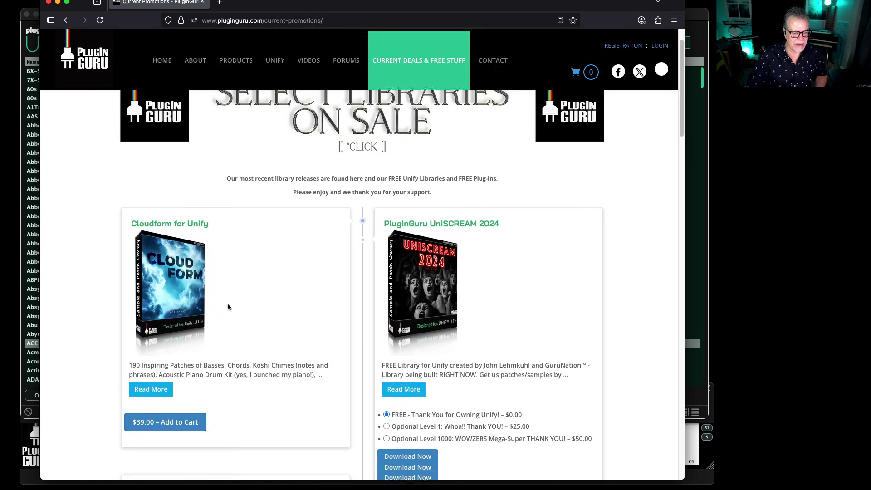
{"action": "scroll", "coordinate": [137, 280], "scroll_direction": "down", "scroll_amount": 2}
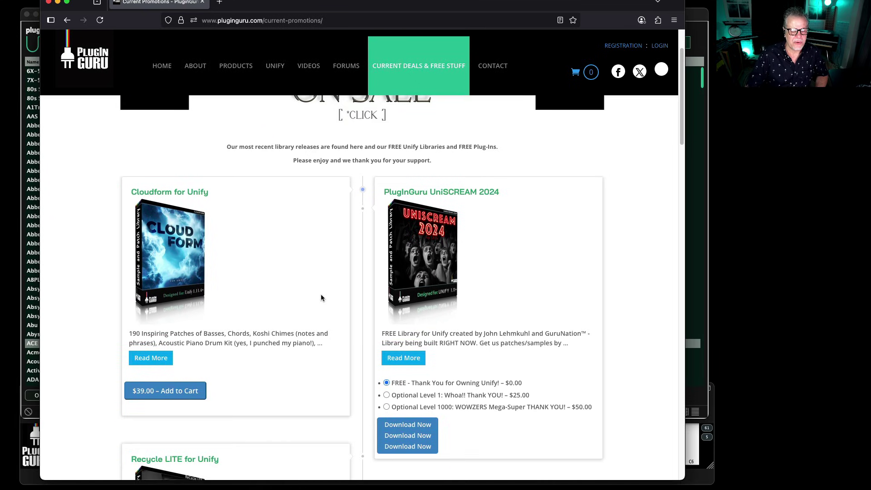
{"action": "scroll", "coordinate": [448, 227], "scroll_direction": "down", "scroll_amount": 2}
{"action": "scroll", "coordinate": [479, 217], "scroll_direction": "down", "scroll_amount": 15}
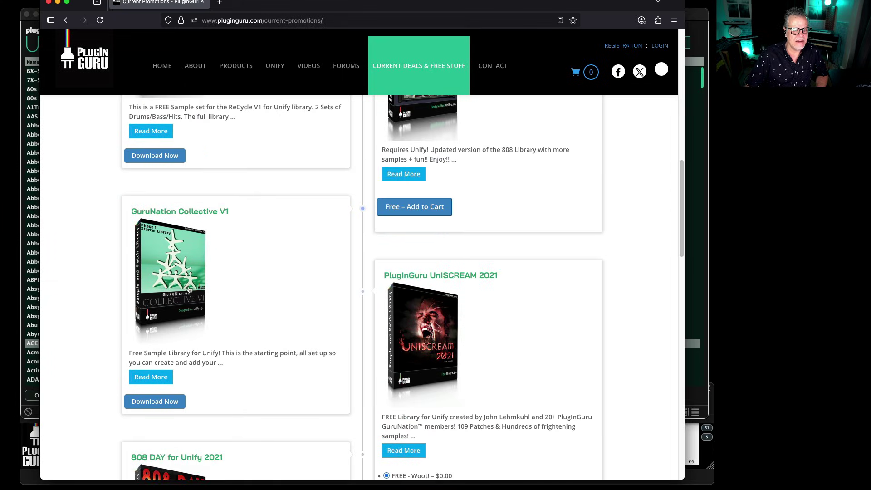
{"action": "scroll", "coordinate": [502, 346], "scroll_direction": "down", "scroll_amount": 5}
{"action": "scroll", "coordinate": [209, 346], "scroll_direction": "down", "scroll_amount": 1}
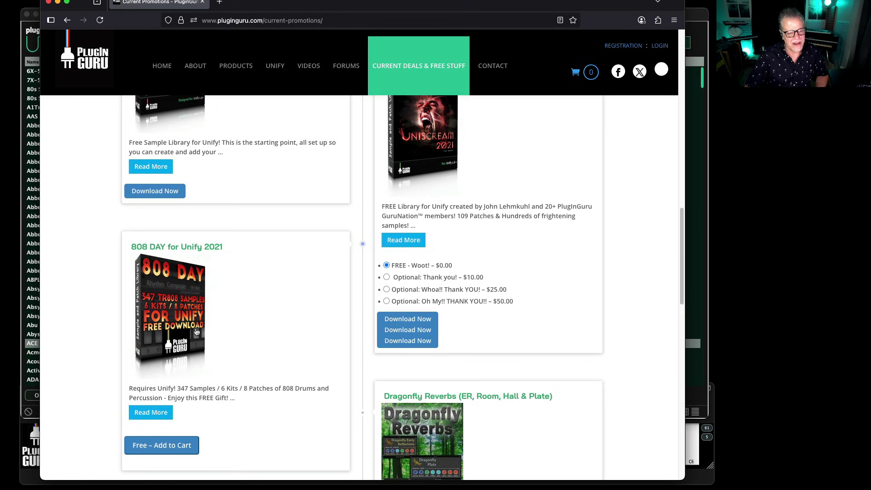
{"action": "scroll", "coordinate": [249, 311], "scroll_direction": "down", "scroll_amount": 10}
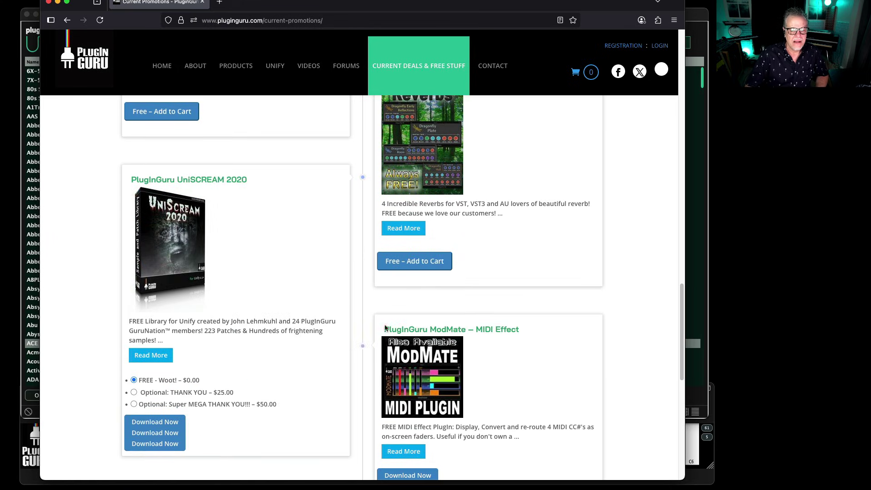
{"action": "scroll", "coordinate": [406, 318], "scroll_direction": "up", "scroll_amount": 5}
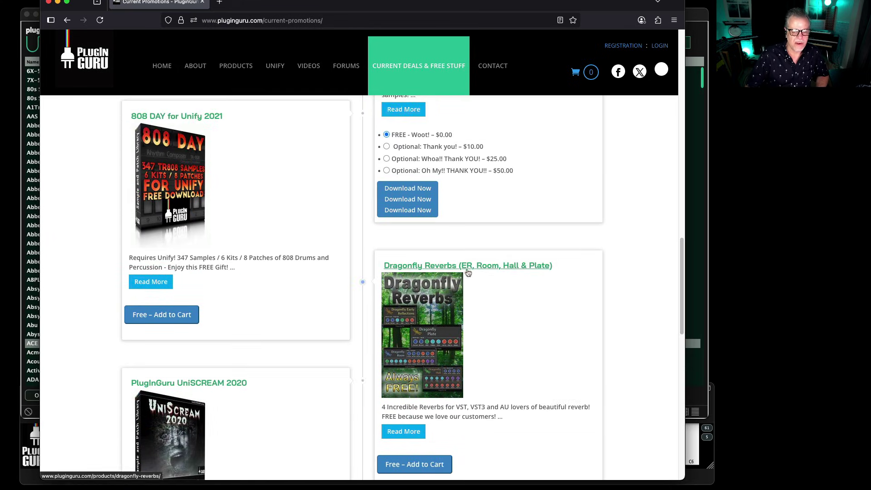
{"action": "scroll", "coordinate": [467, 276], "scroll_direction": "down", "scroll_amount": 10}
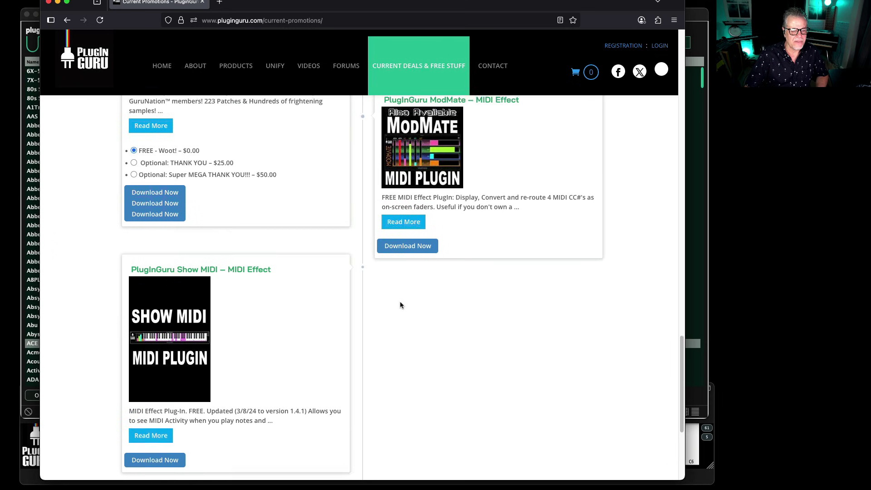
{"action": "scroll", "coordinate": [342, 369], "scroll_direction": "up", "scroll_amount": 4}
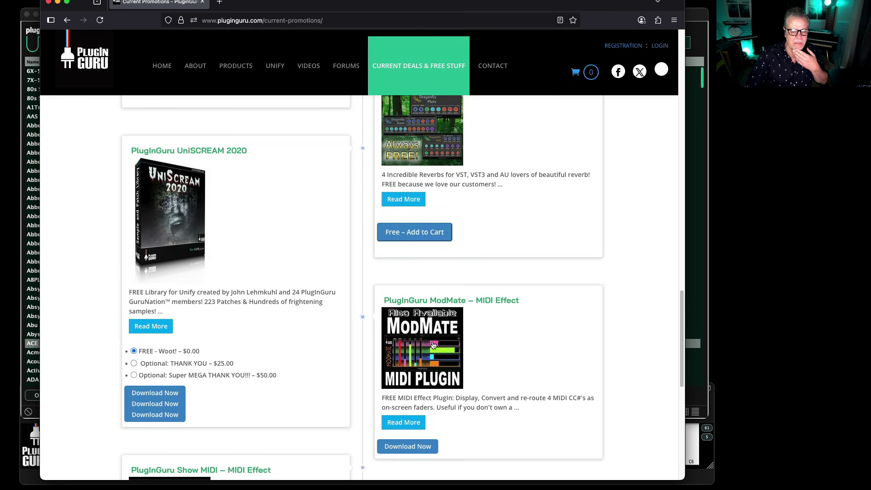
{"action": "scroll", "coordinate": [310, 342], "scroll_direction": "up", "scroll_amount": 5}
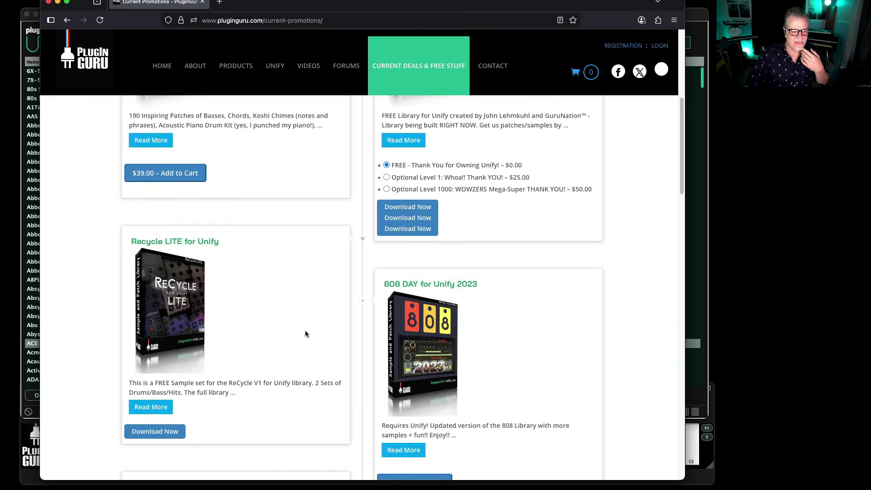
{"action": "scroll", "coordinate": [305, 334], "scroll_direction": "up", "scroll_amount": 8}
{"action": "scroll", "coordinate": [439, 319], "scroll_direction": "down", "scroll_amount": 4}
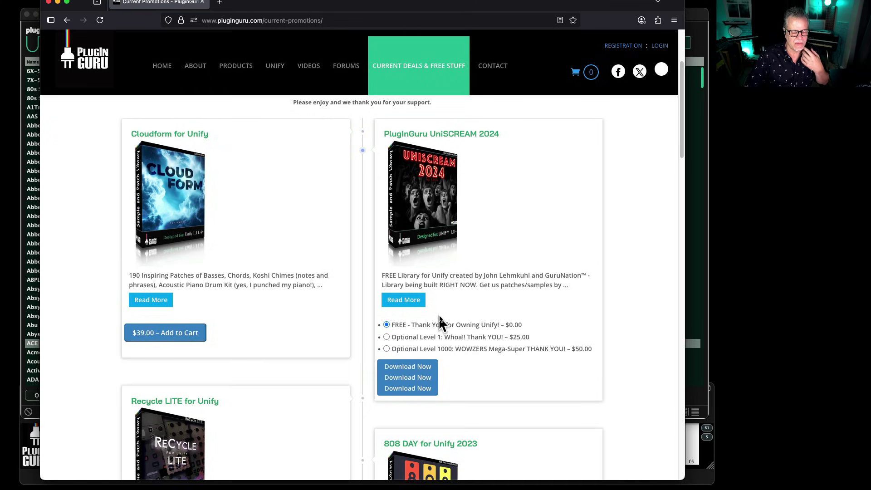
{"action": "scroll", "coordinate": [400, 313], "scroll_direction": "down", "scroll_amount": 2}
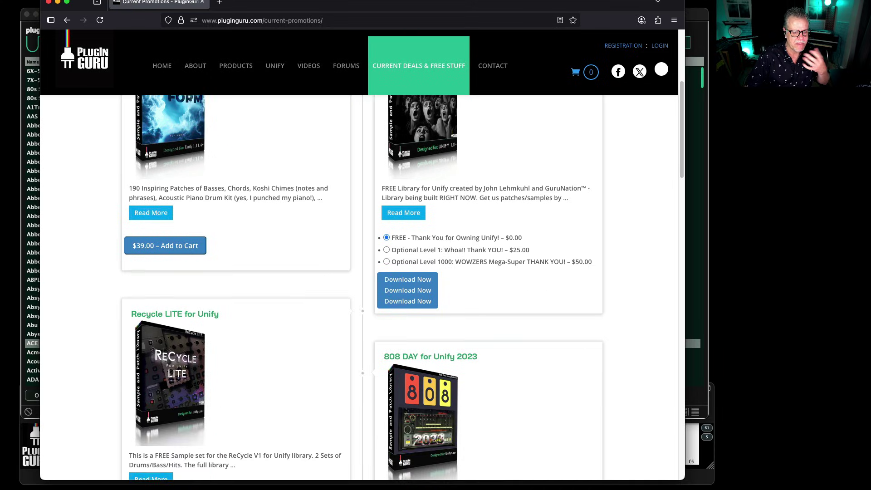
{"action": "scroll", "coordinate": [398, 317], "scroll_direction": "down", "scroll_amount": 3}
{"action": "scroll", "coordinate": [213, 261], "scroll_direction": "up", "scroll_amount": 8}
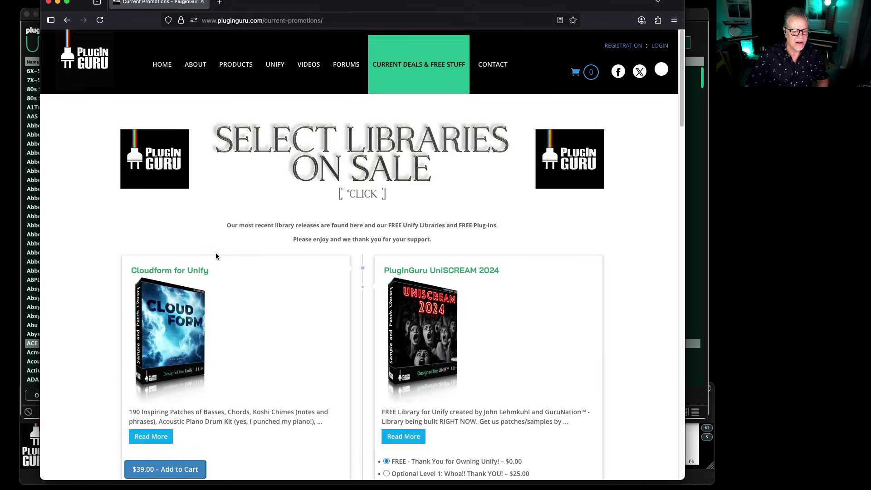
{"action": "scroll", "coordinate": [216, 256], "scroll_direction": "down", "scroll_amount": 1}
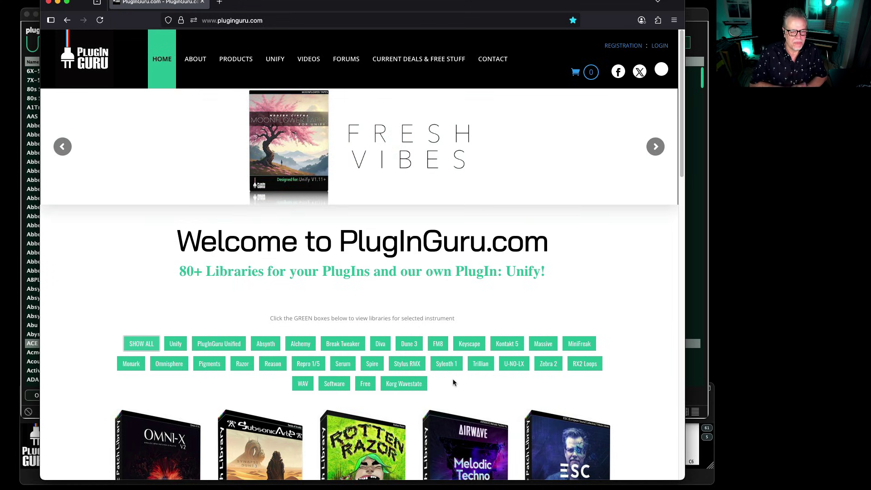
Switch back to Unify's Known Plug-ins window with Cmd+Tab
{"action": "key", "text": "super+Tab"}
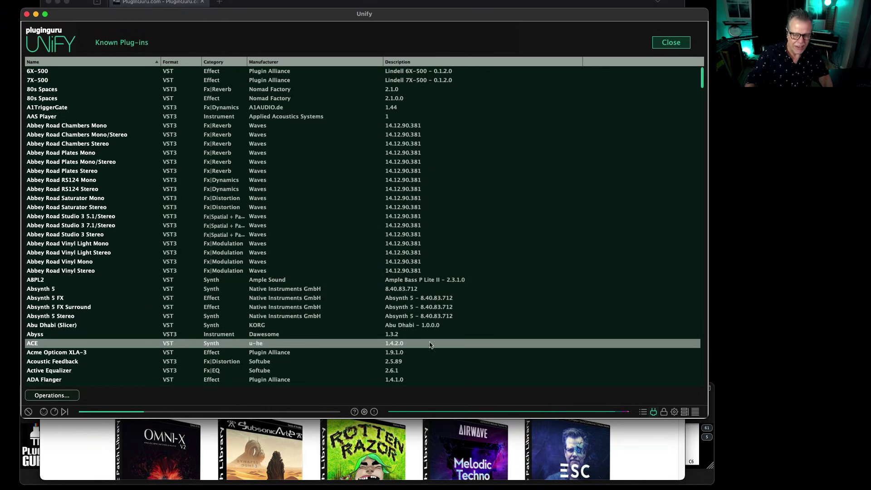
Close the Known Plug-ins list to return to the eight-layer Stikk Bass patch
{"action": "left_click", "coordinate": [670, 40]}
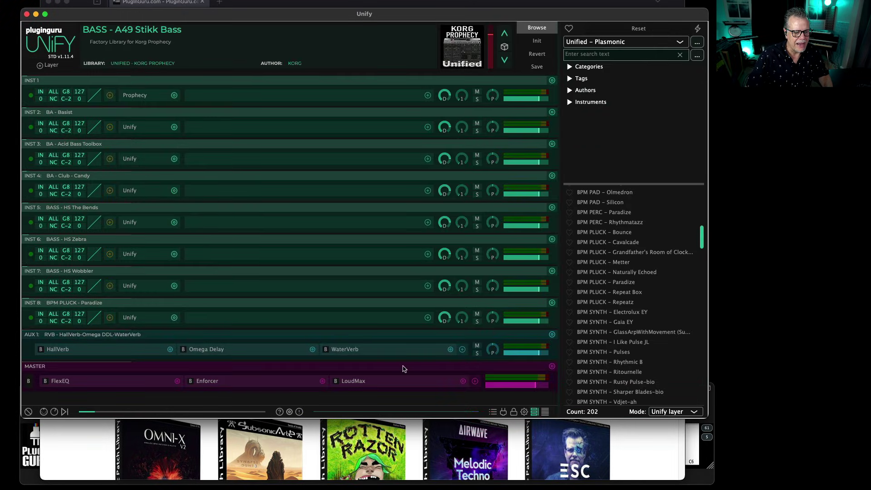